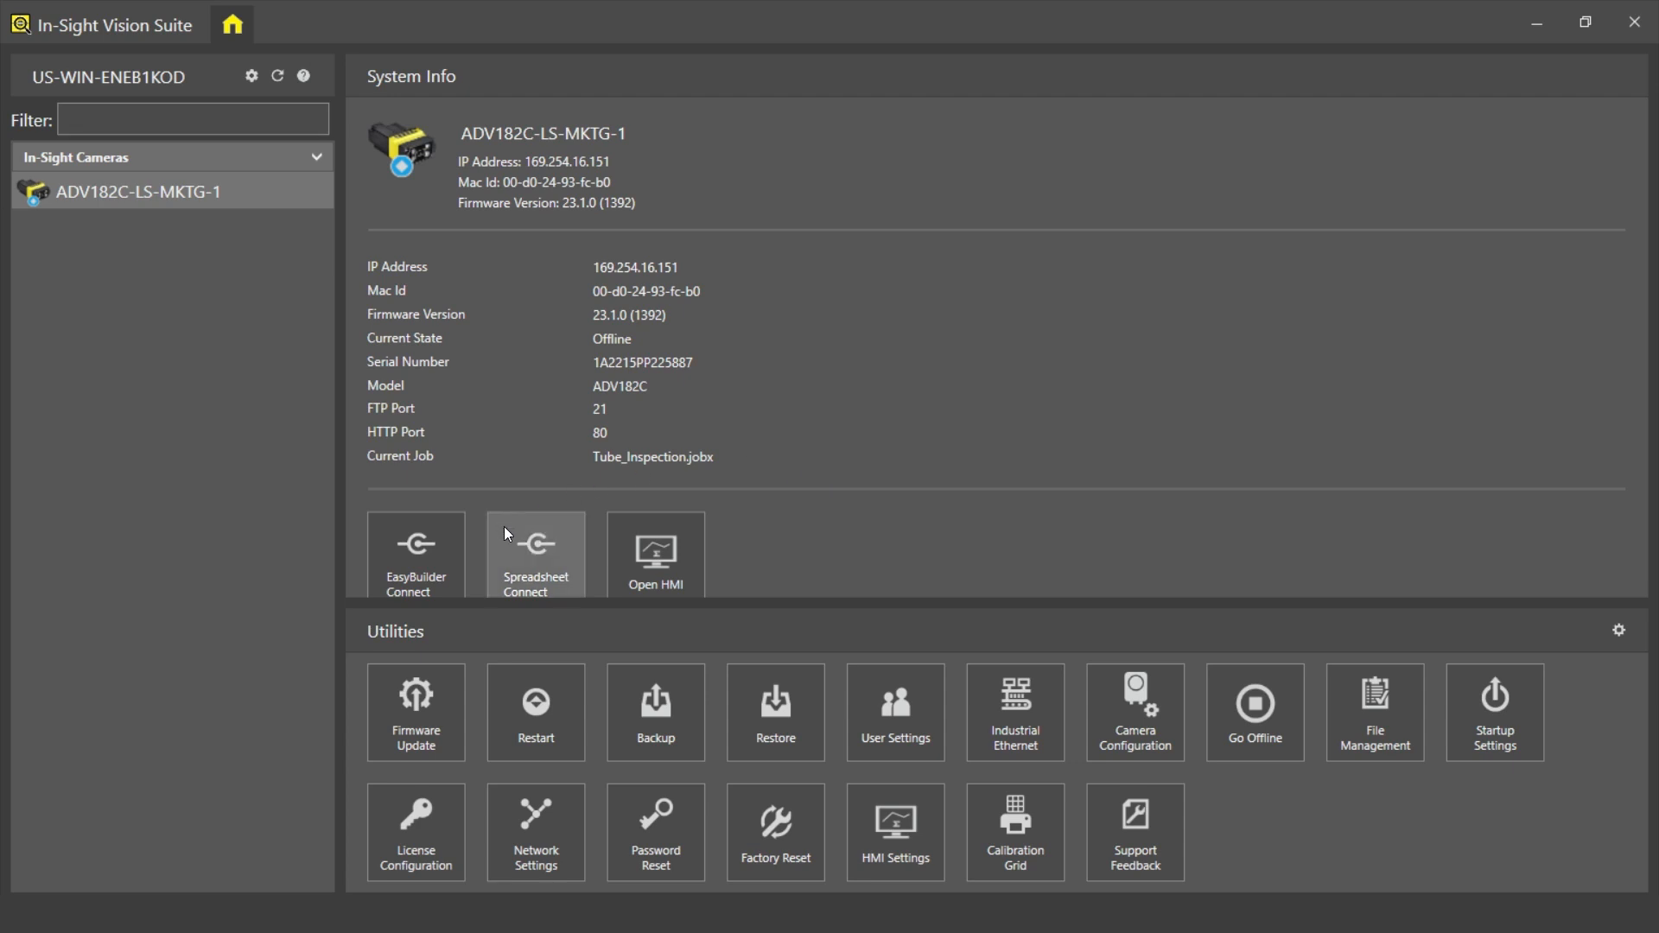
# Show the camera job as a spreadsheet with the tube image rotated upright beside it, record panel closed.
pyautogui.click(536, 555)
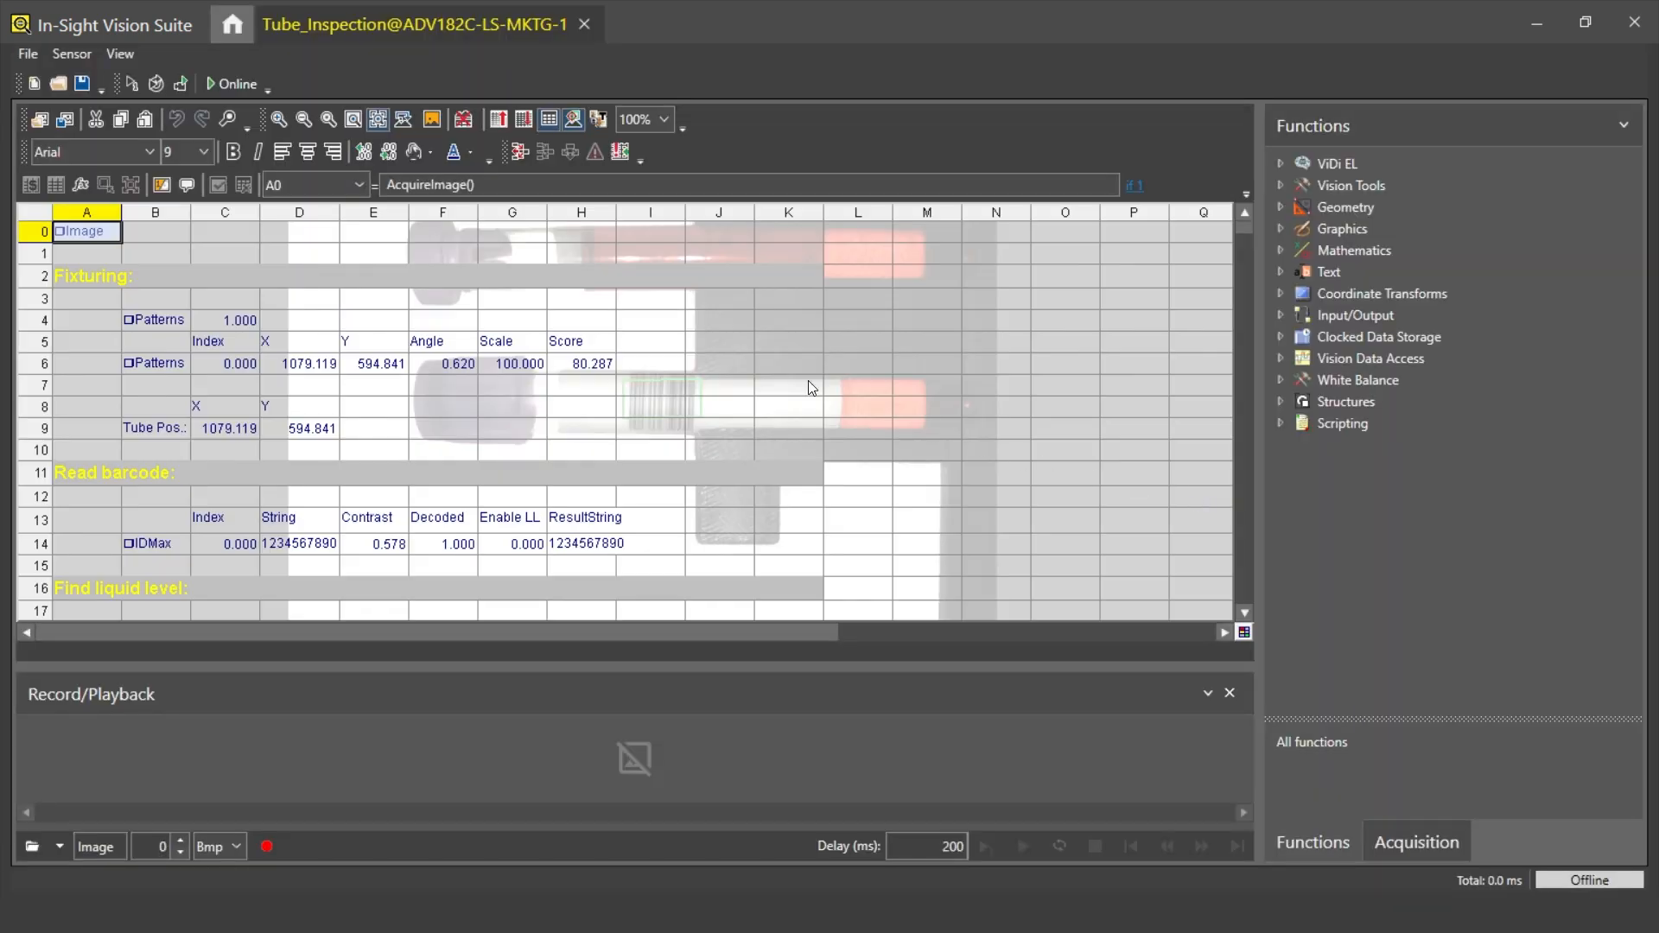
pyautogui.click(463, 120)
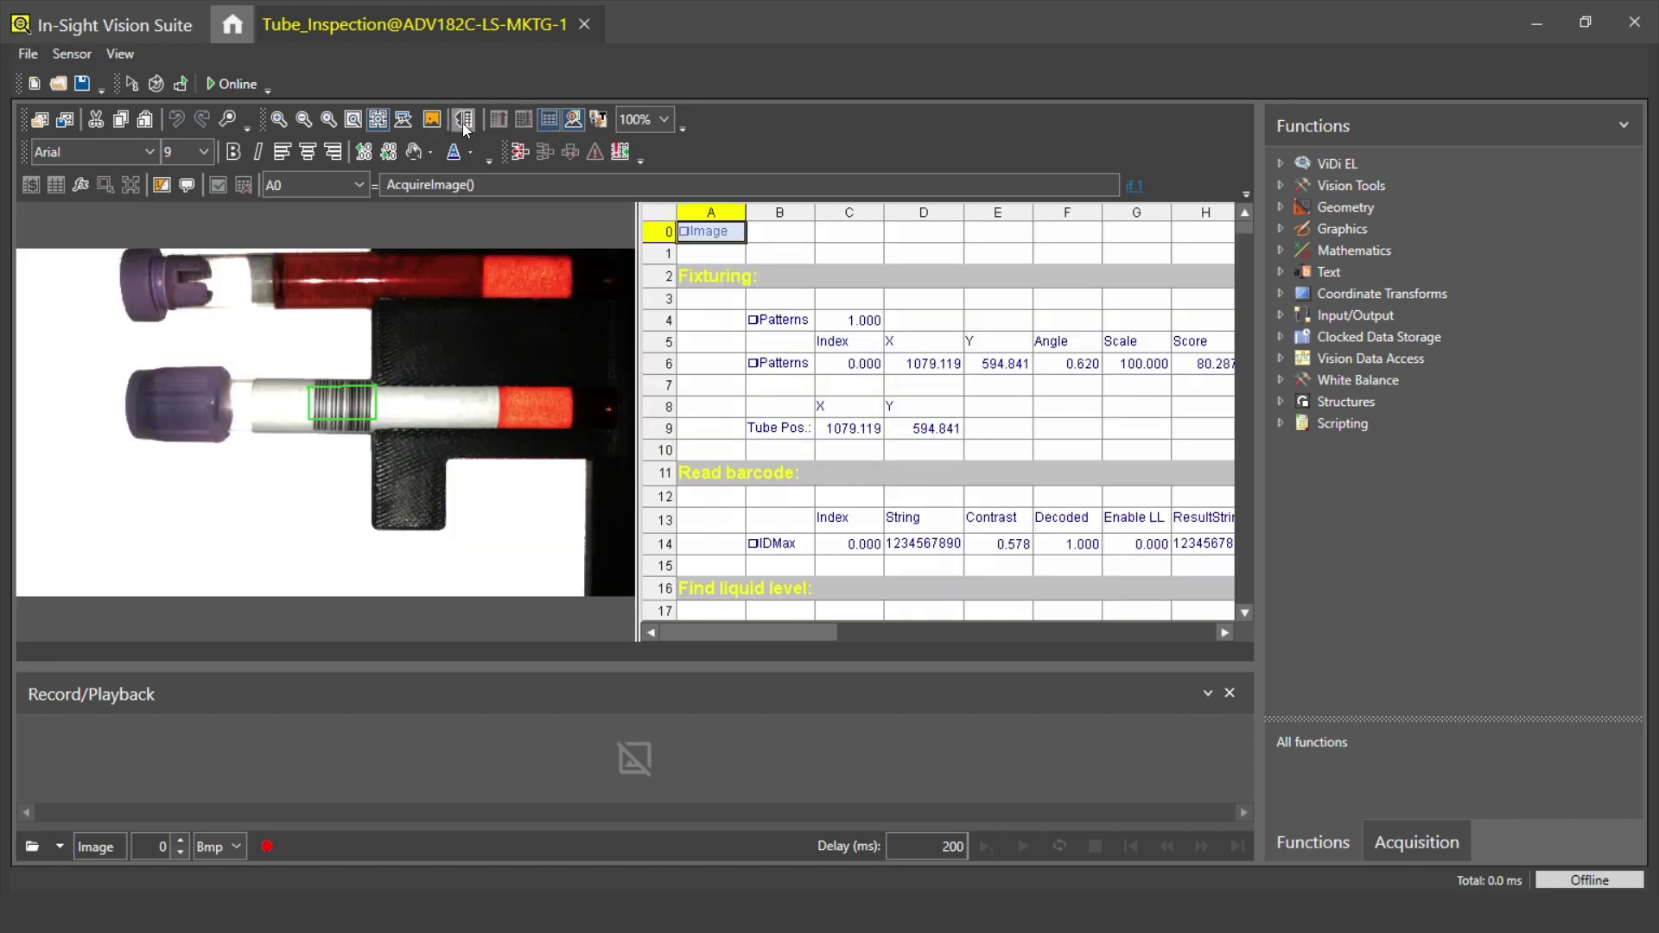
pyautogui.click(410, 121)
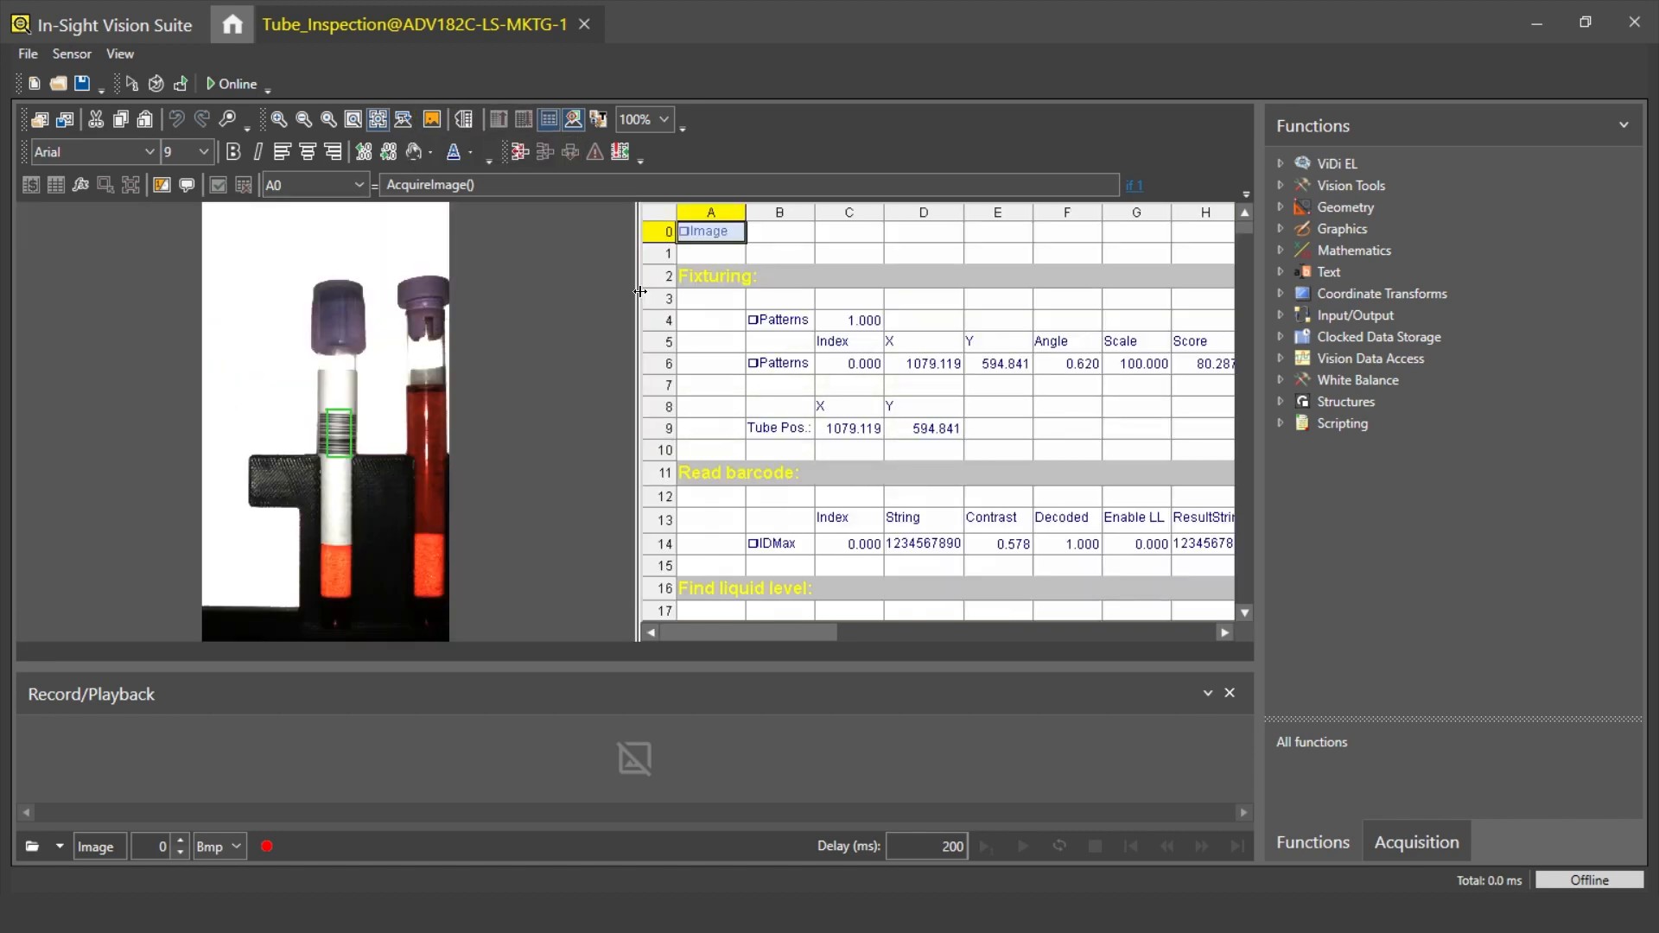
pyautogui.moveTo(474, 299); pyautogui.dragTo(467, 299)
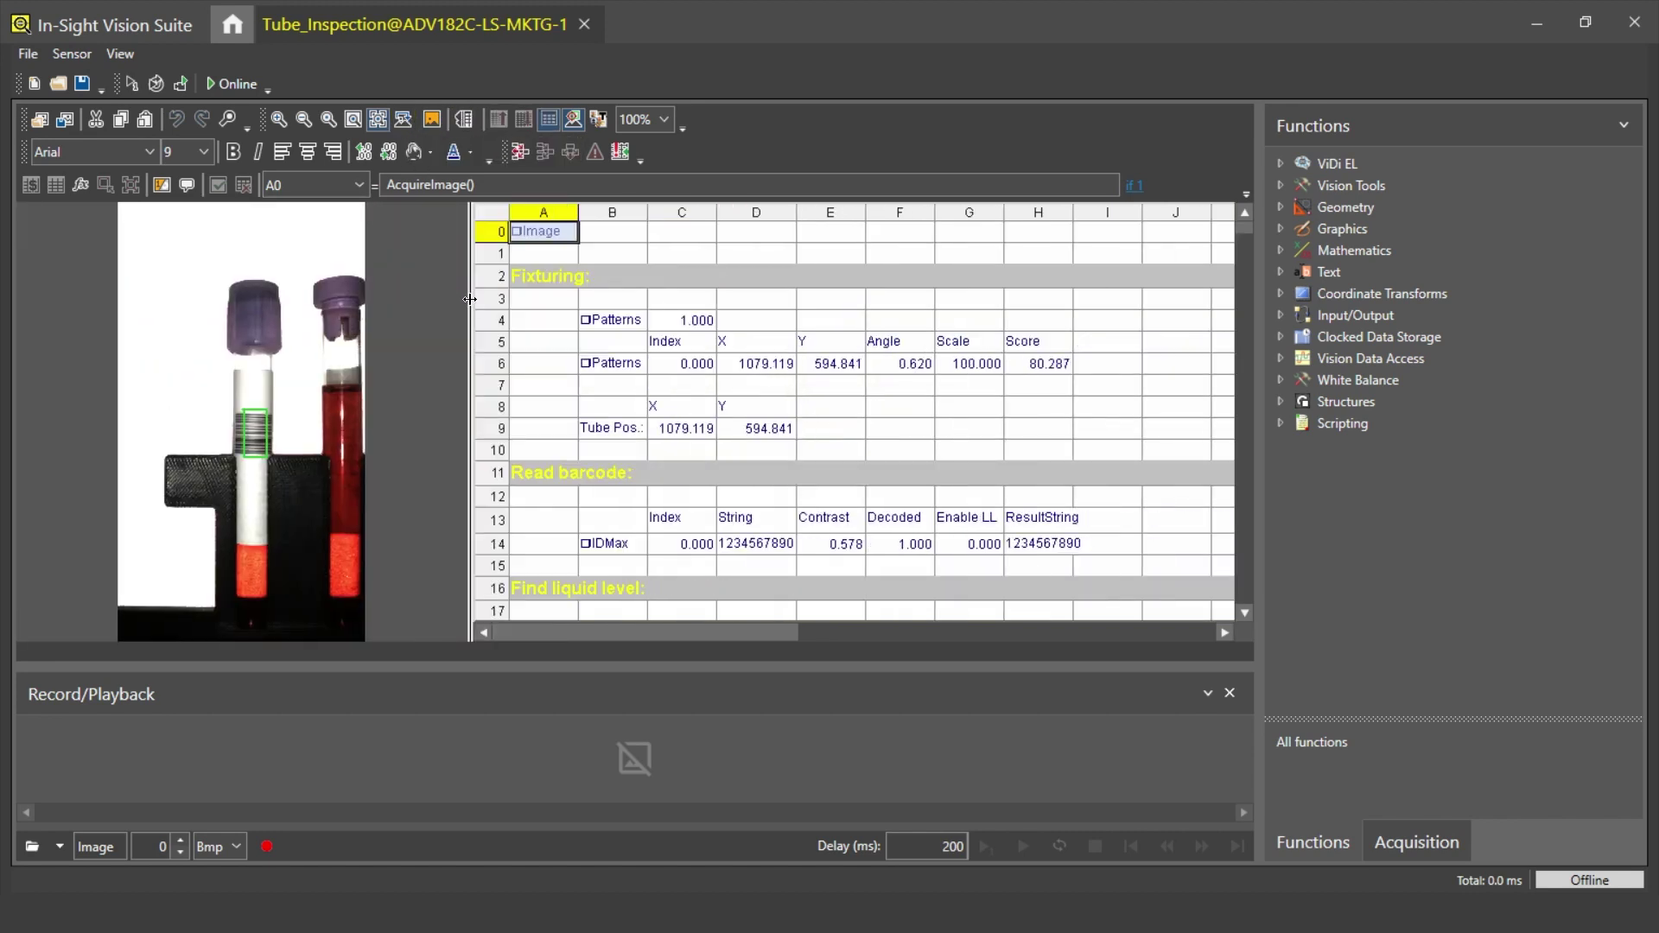
pyautogui.click(1229, 693)
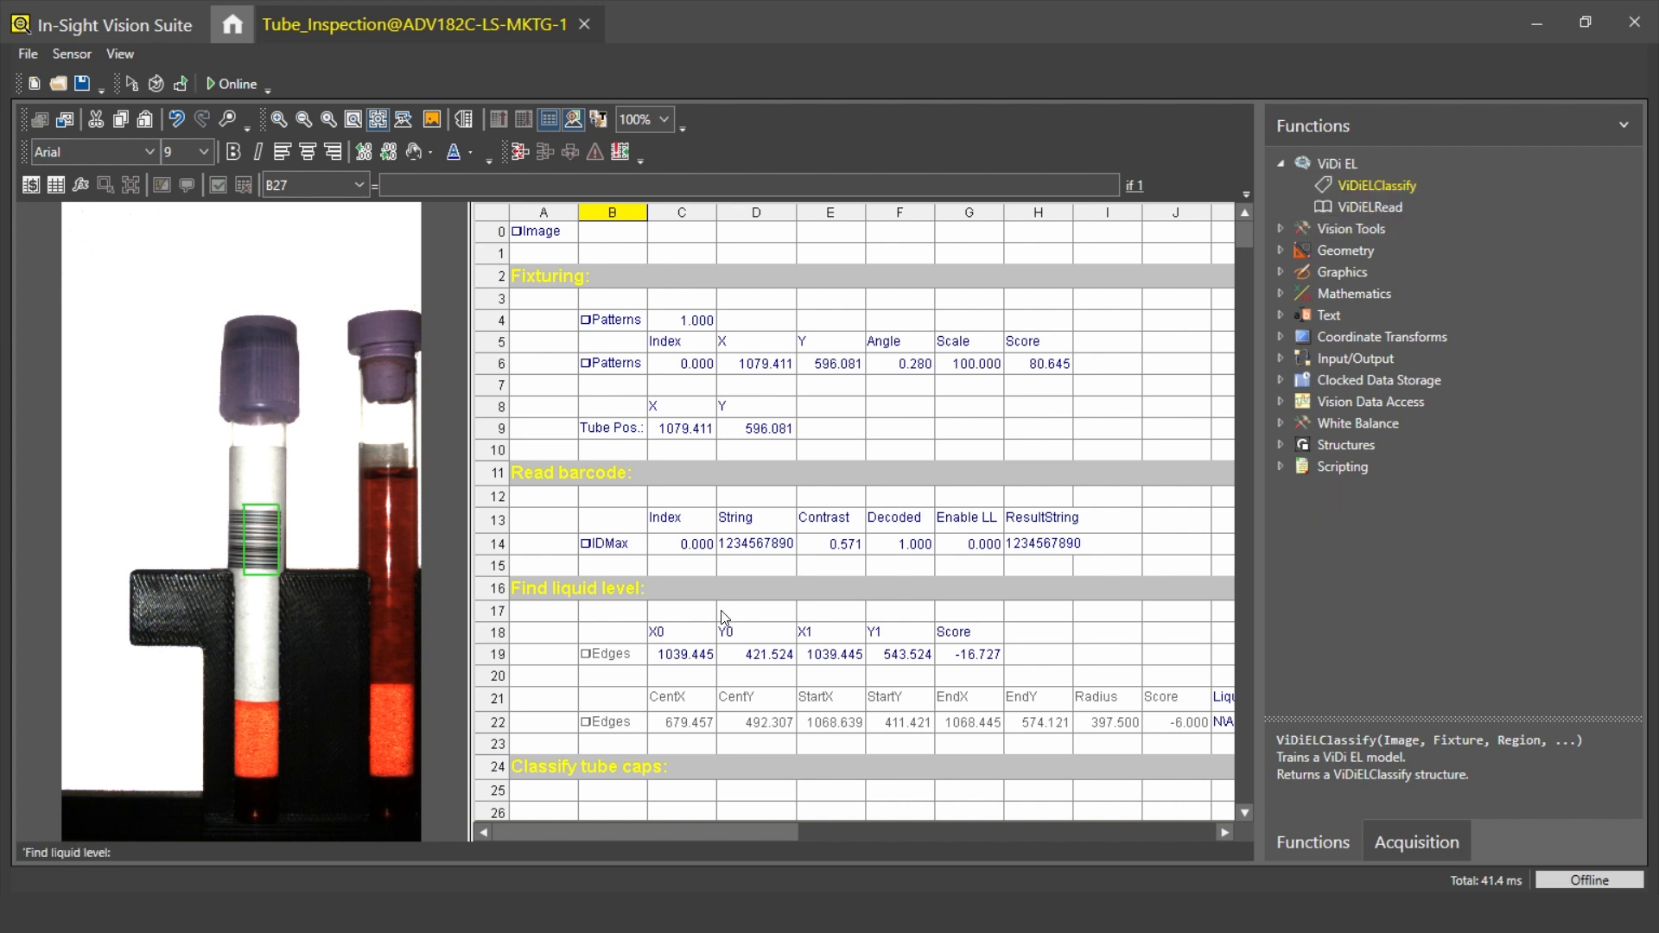
pyautogui.scroll(-1, 1093, 496)
# Place a ViDiELClassify tool in B27, fixtured to the Tube Pos. cells C9:D9.
pyautogui.click(1377, 185)
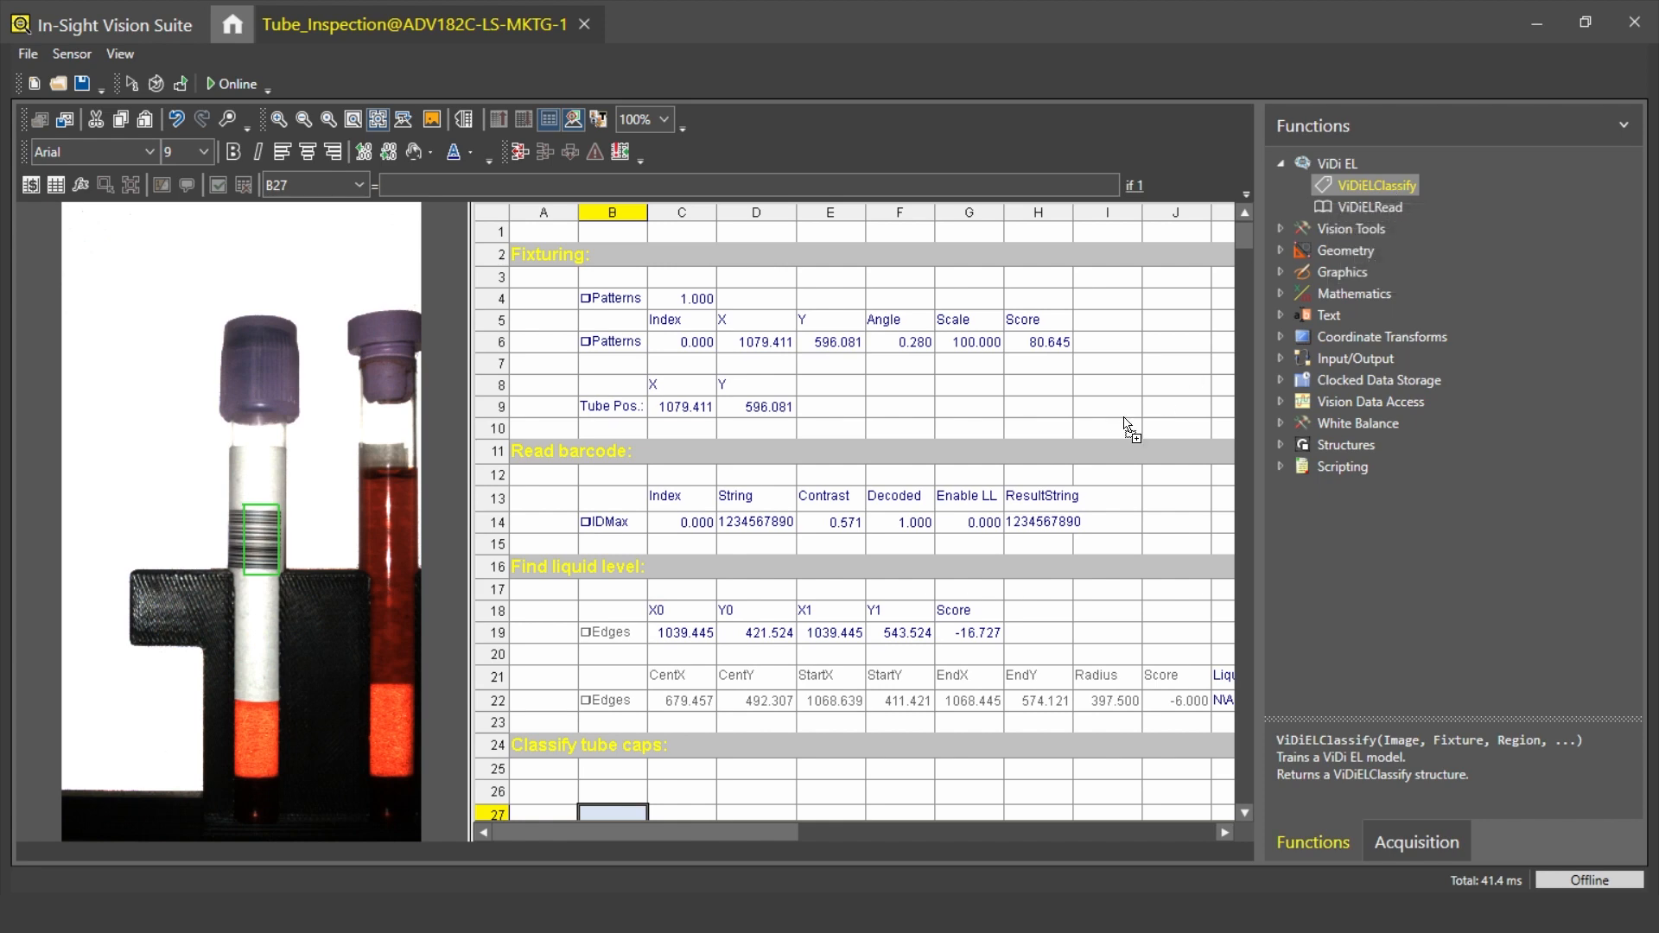
pyautogui.click(606, 815)
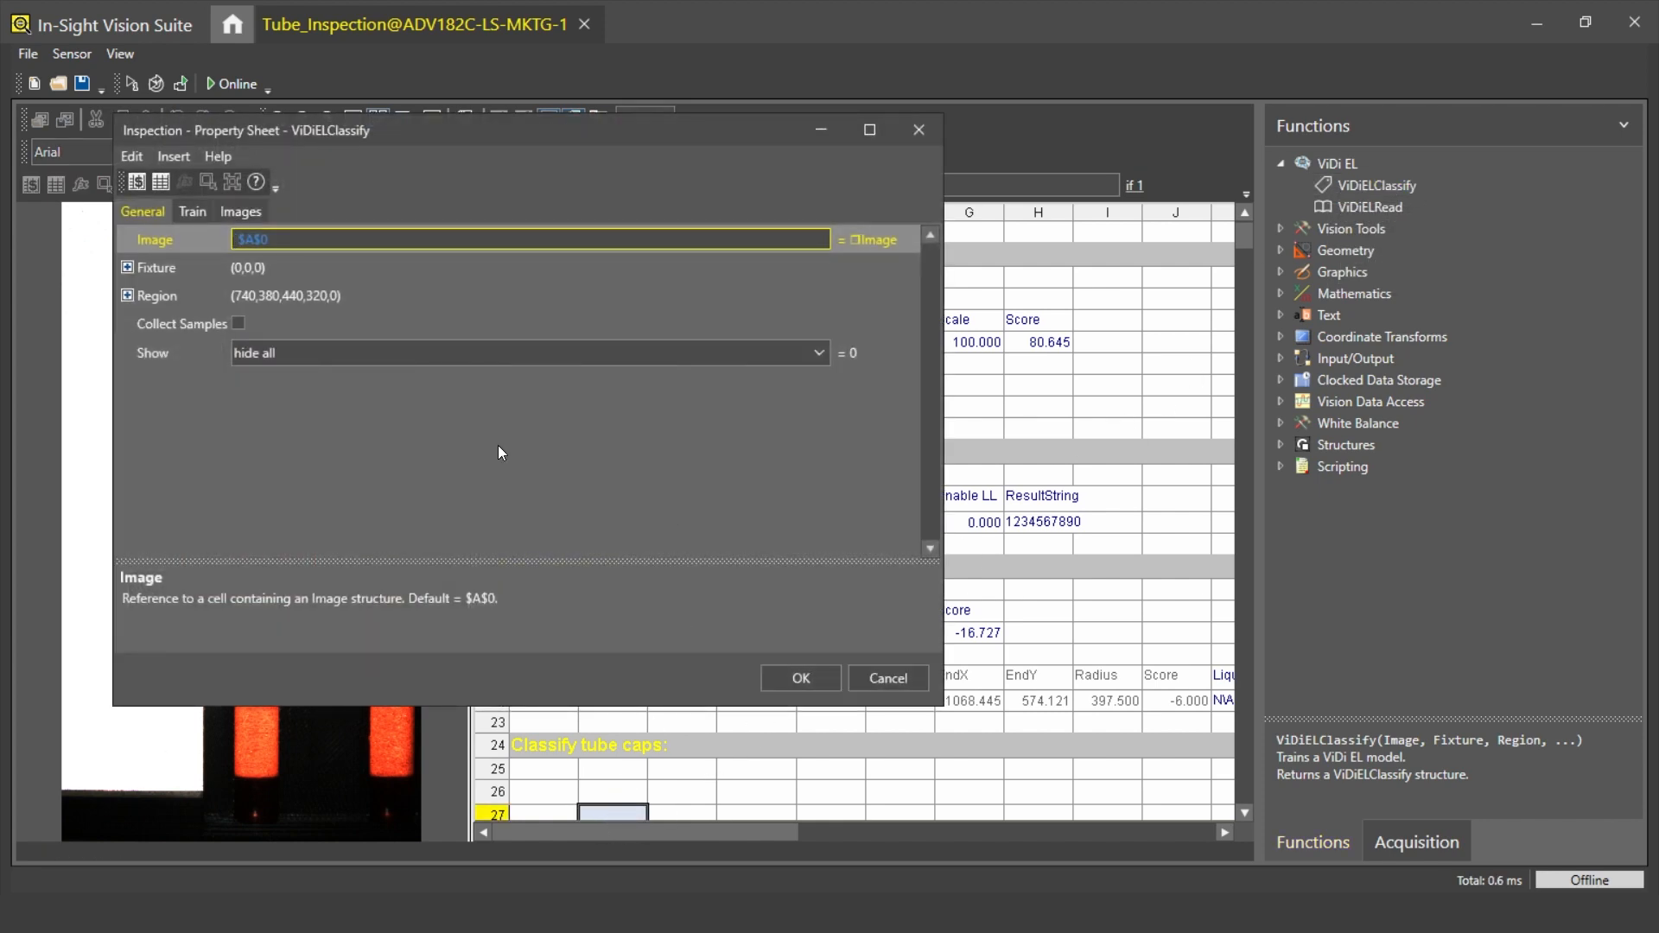
pyautogui.doubleClick(162, 271)
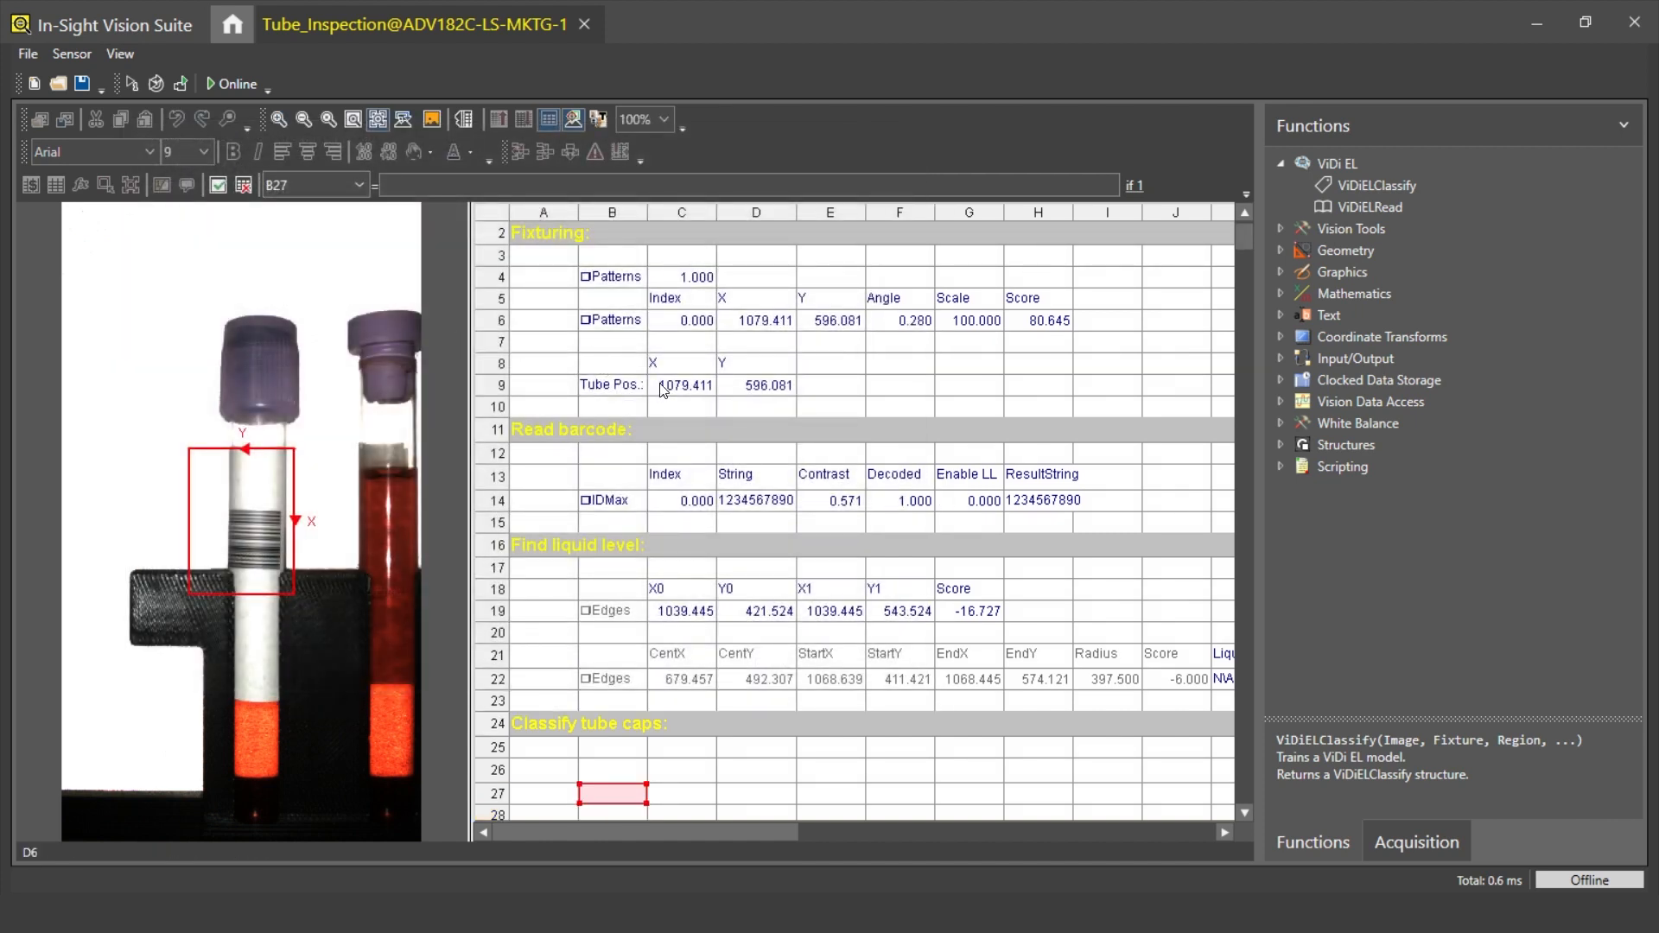
pyautogui.moveTo(665, 385); pyautogui.dragTo(766, 386)
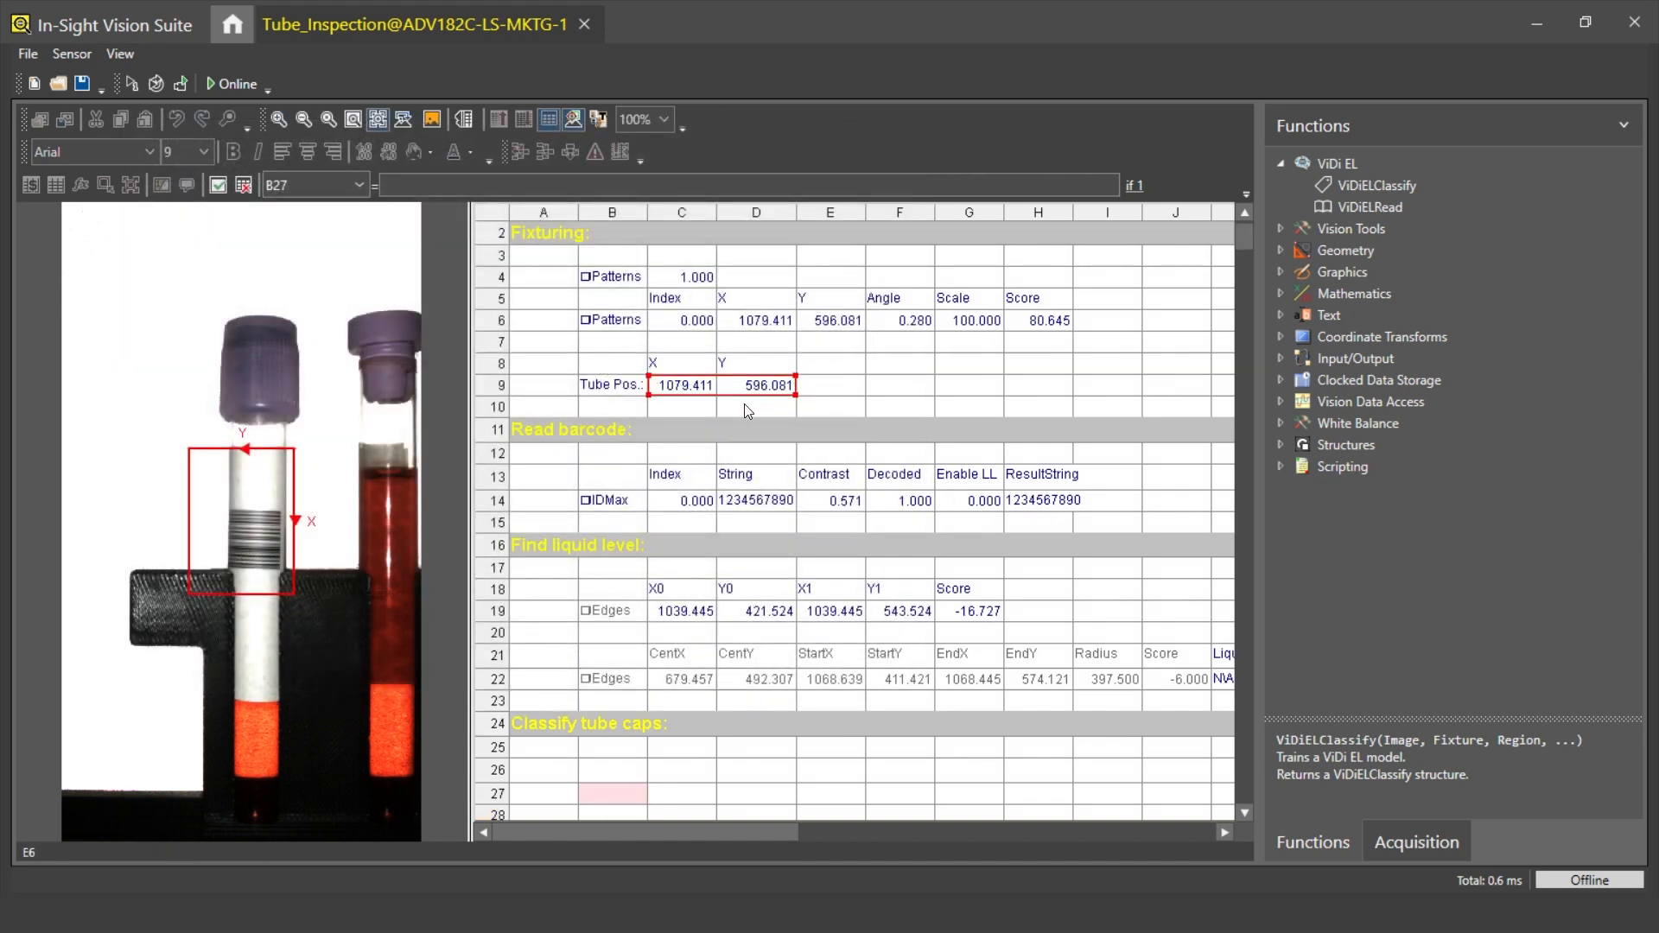
pyautogui.press('Return')
# Move the classify region onto the tube cap and accept the tool settings.
pyautogui.doubleClick(164, 294)
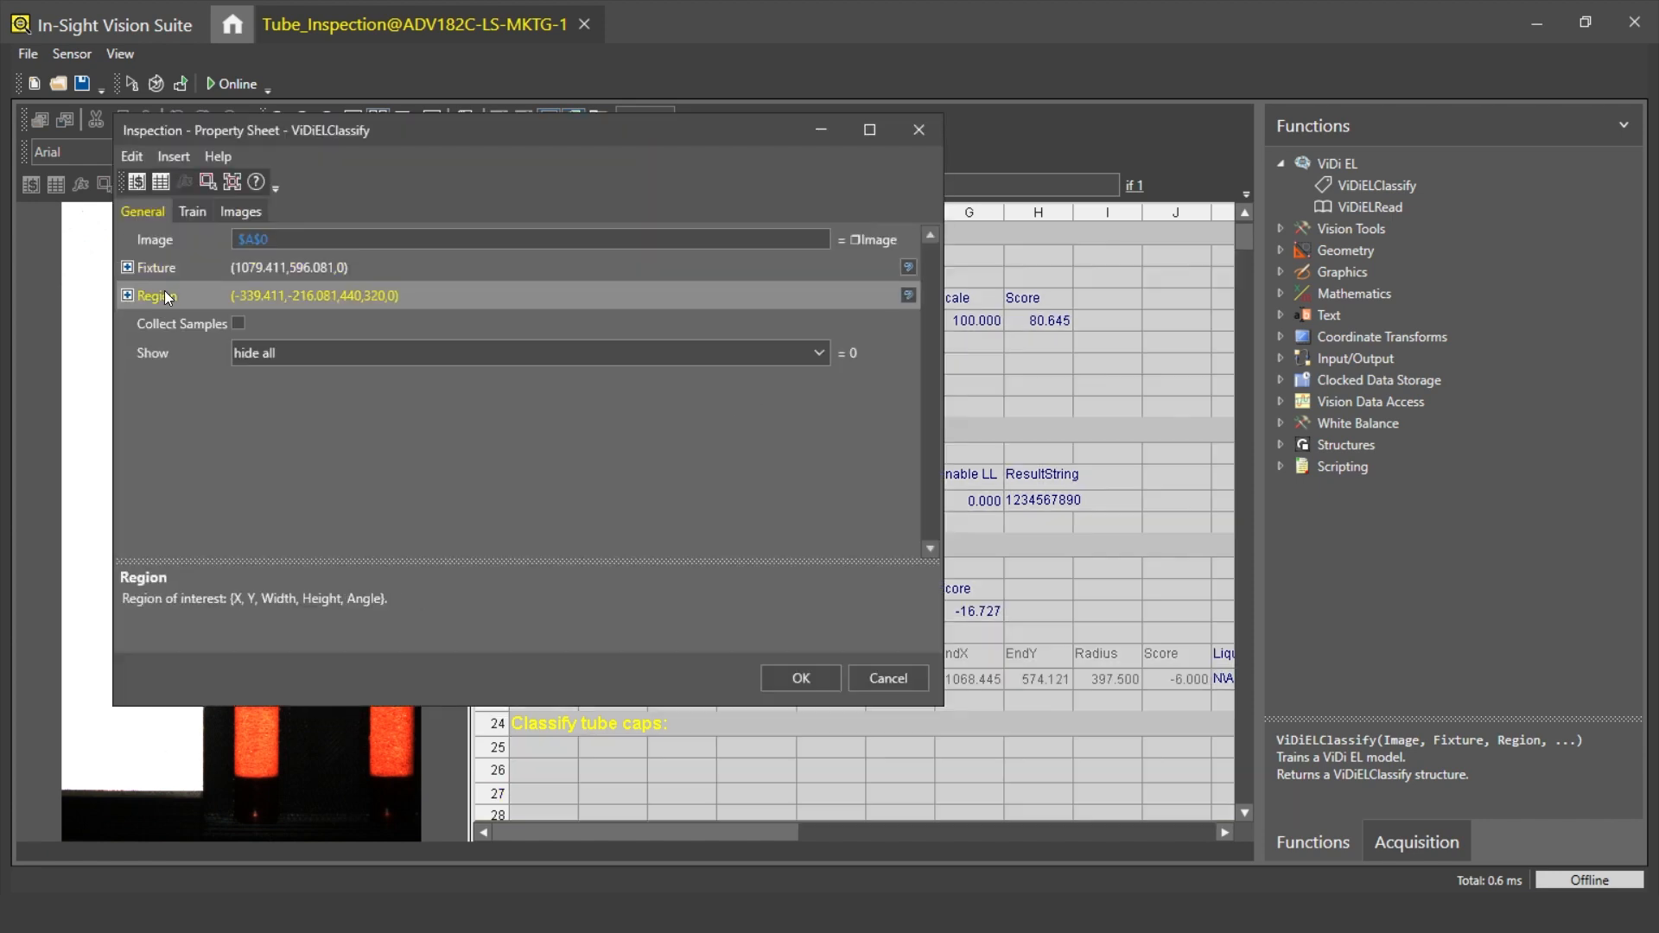
pyautogui.moveTo(279, 343); pyautogui.dragTo(268, 320)
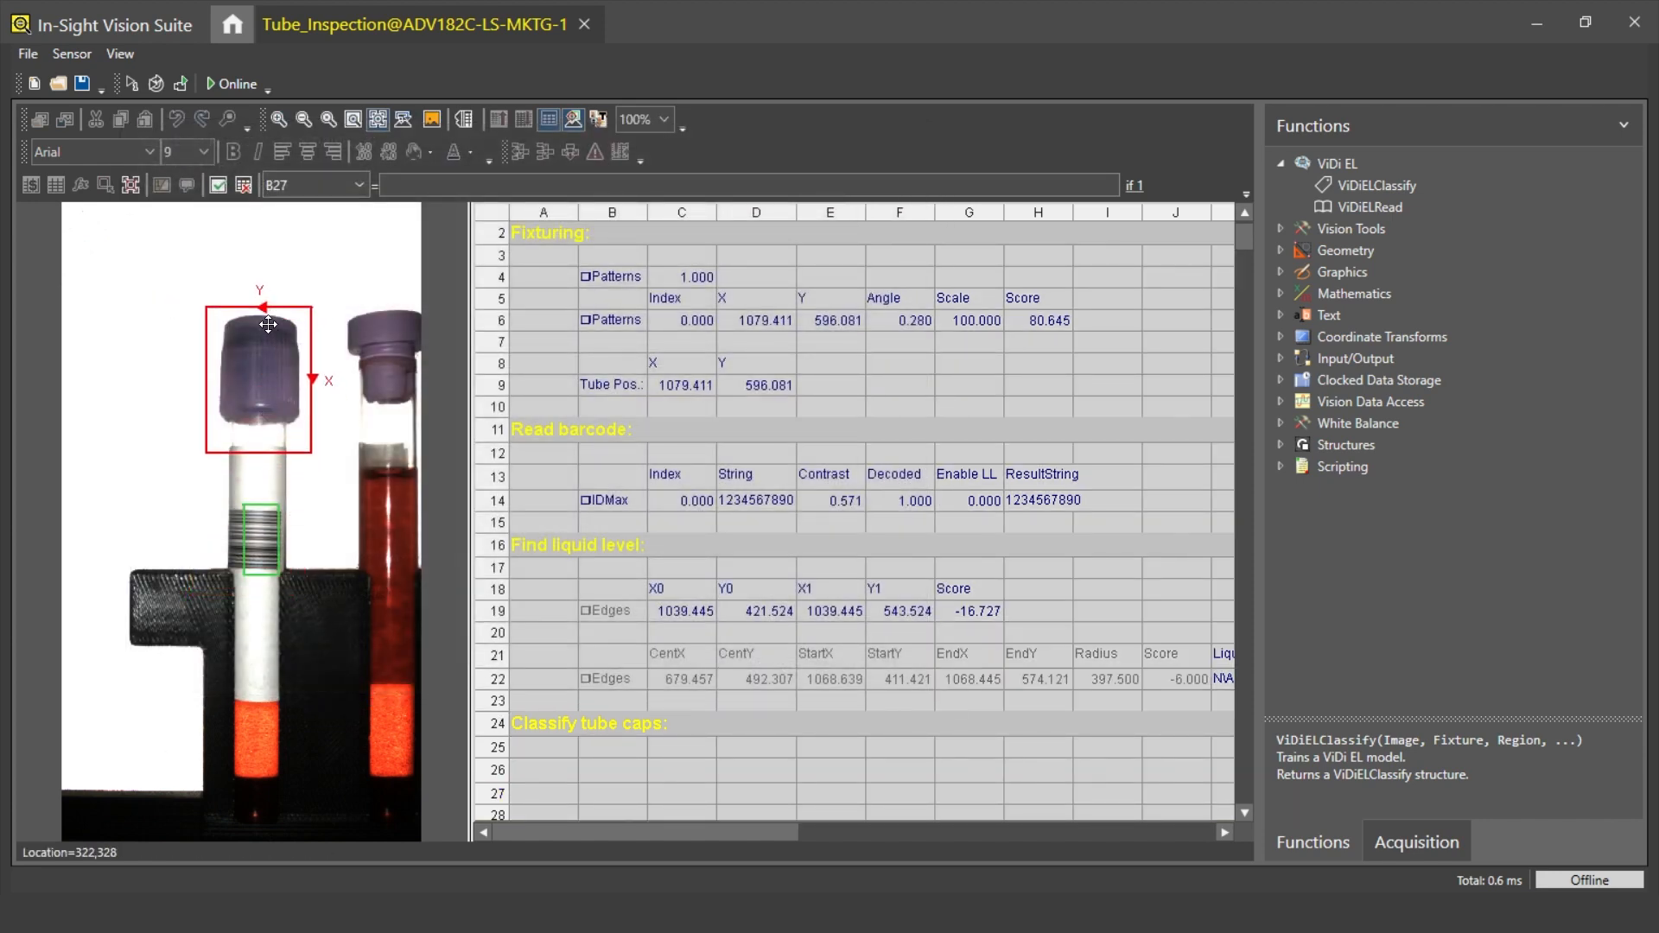
pyautogui.doubleClick(273, 444)
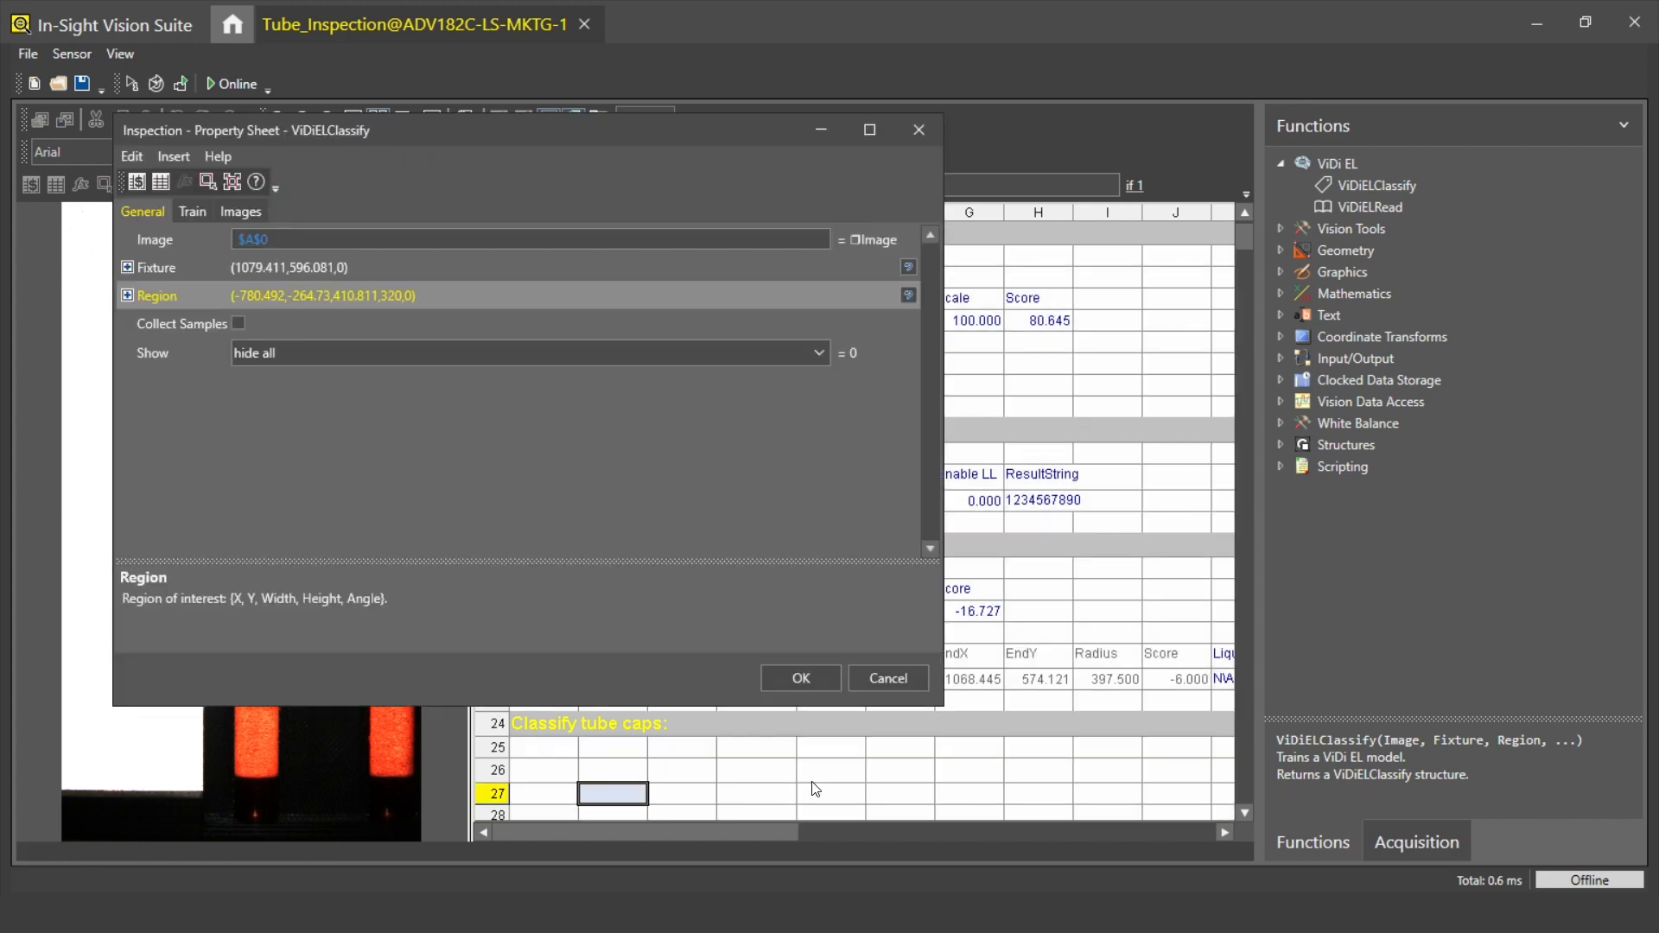
pyautogui.click(803, 678)
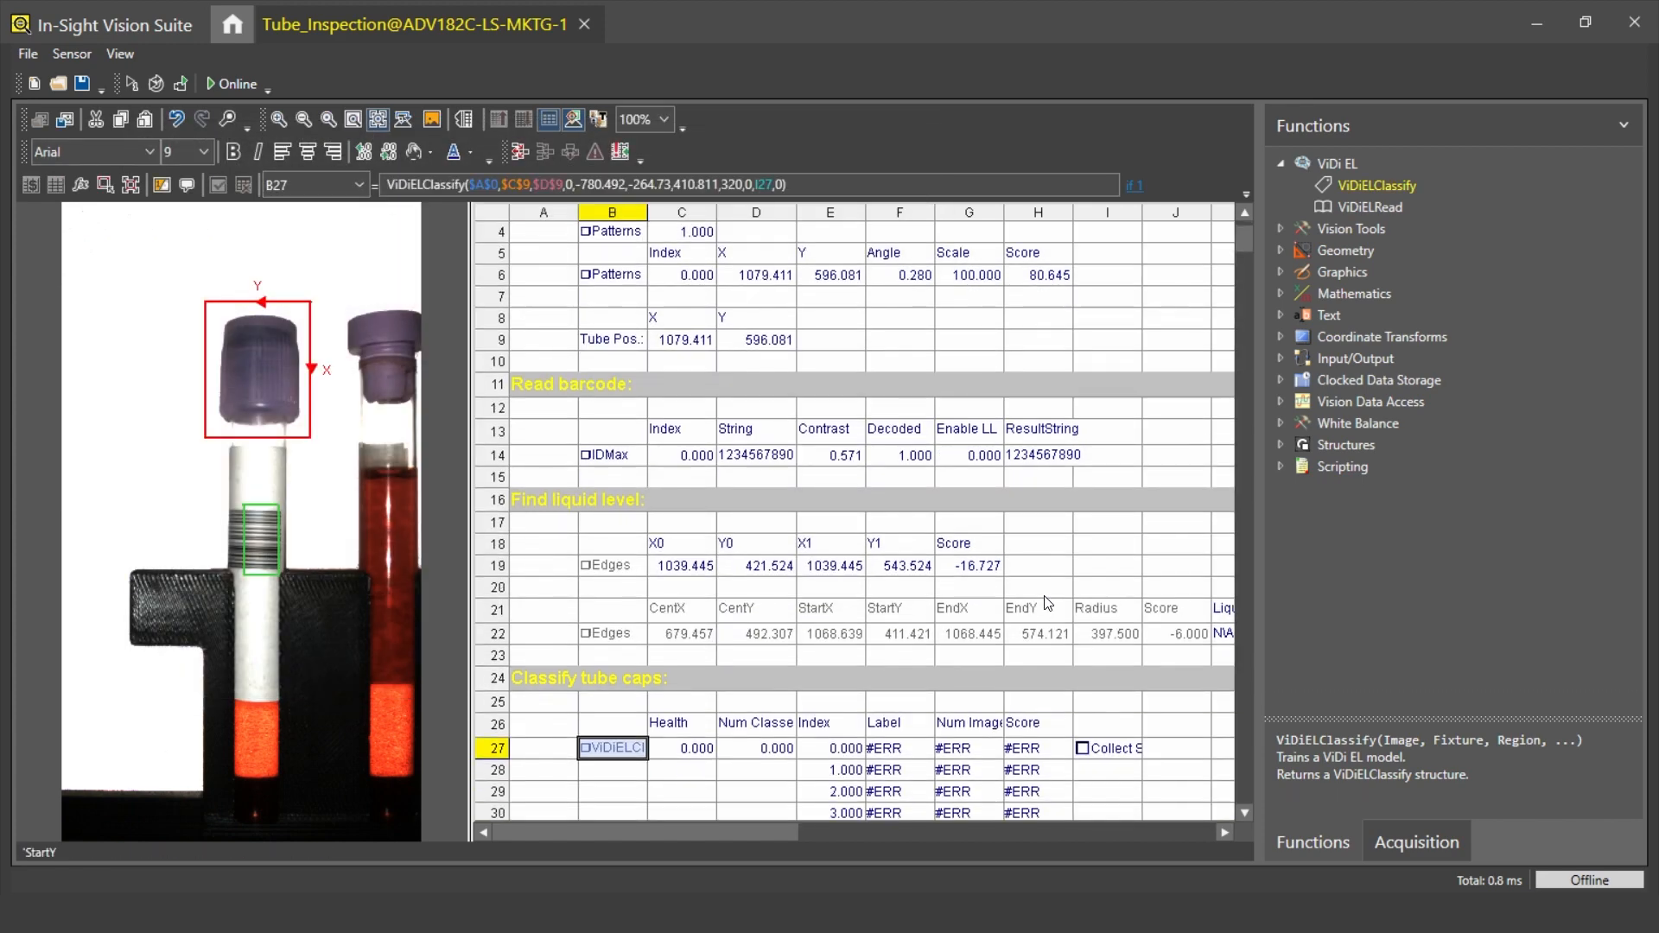
pyautogui.scroll(-4, 1046, 599)
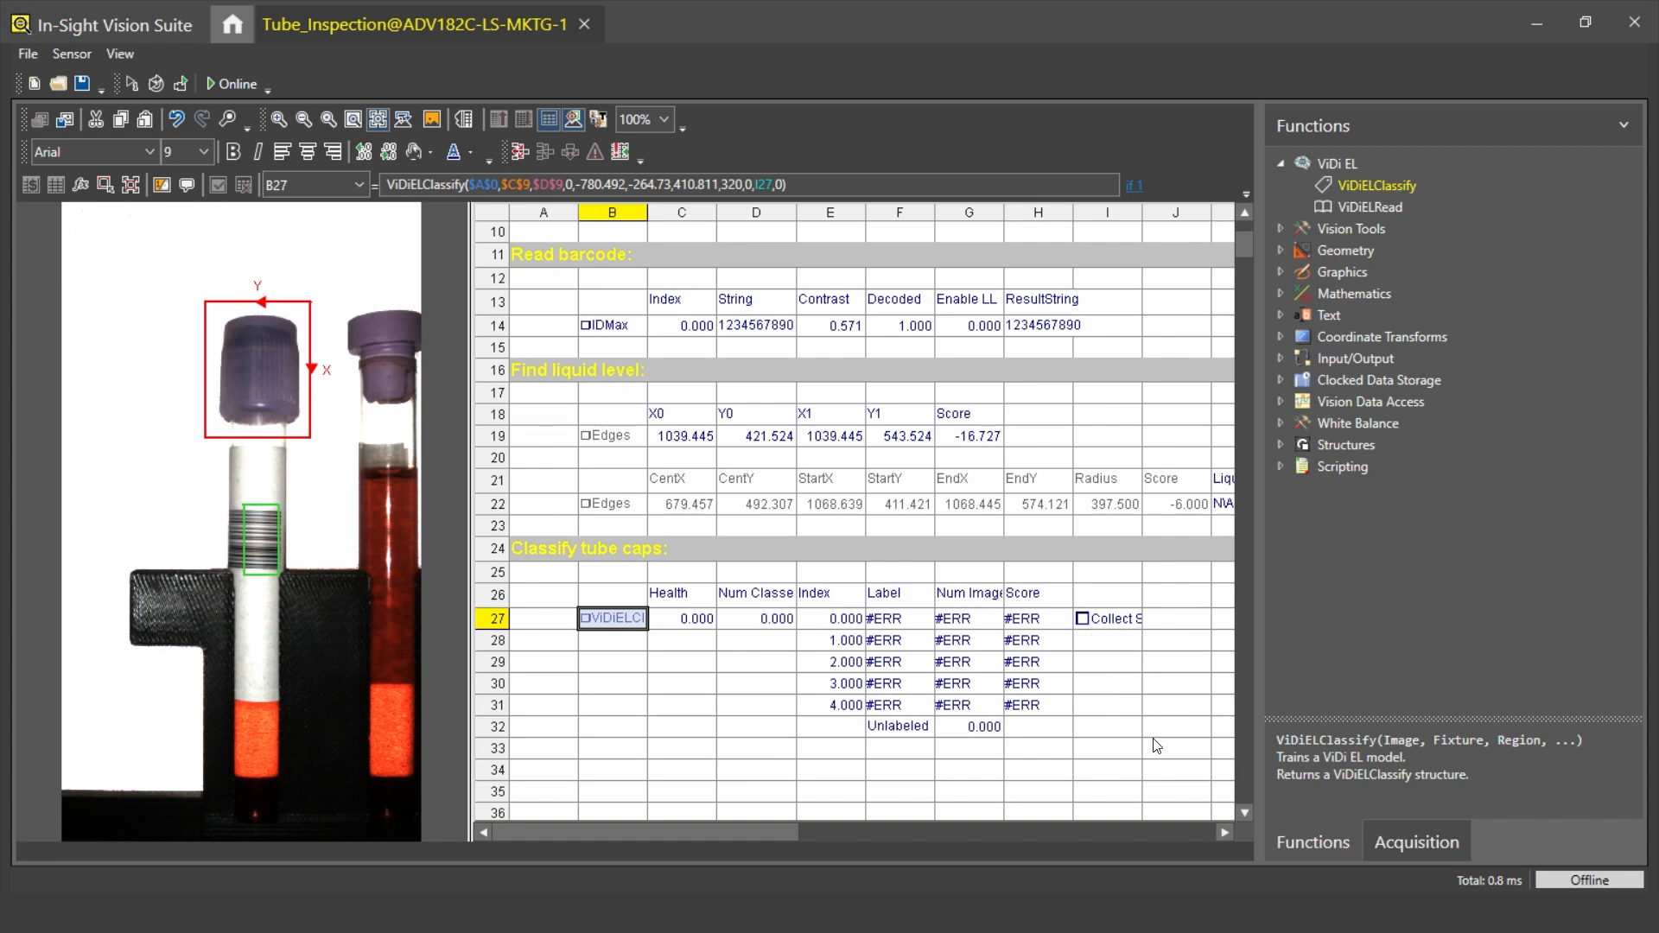
# Enable Collect Samples, trigger 14 new tube images as samples, then disable collection.
pyautogui.click(1085, 618)
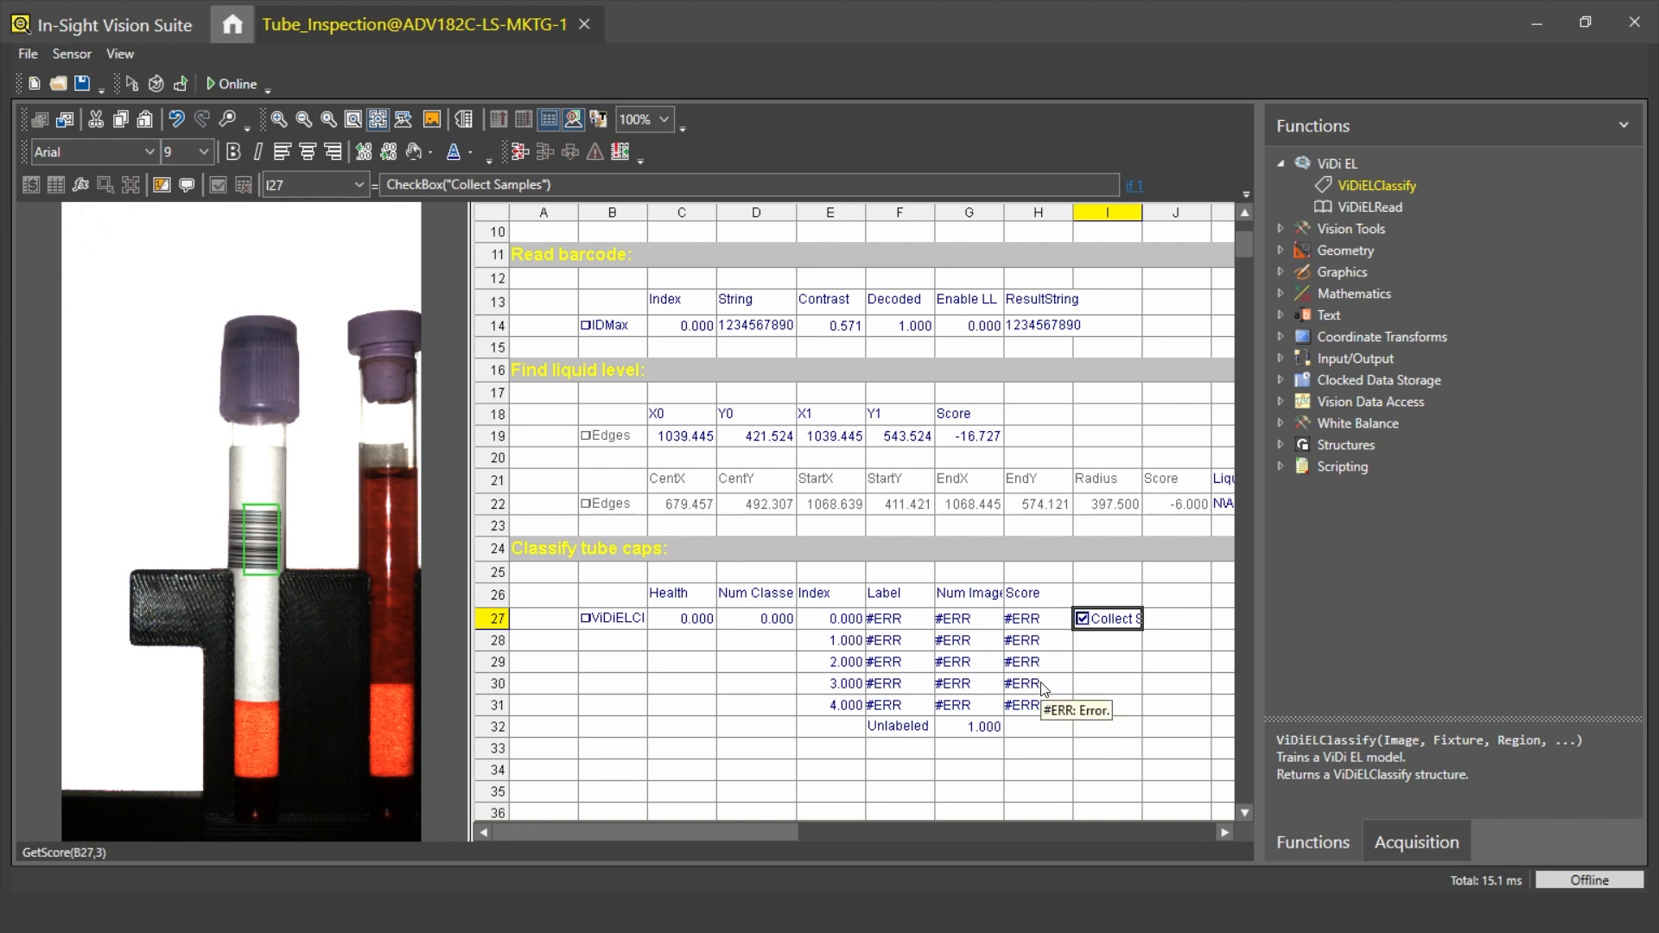
pyautogui.click(131, 80)
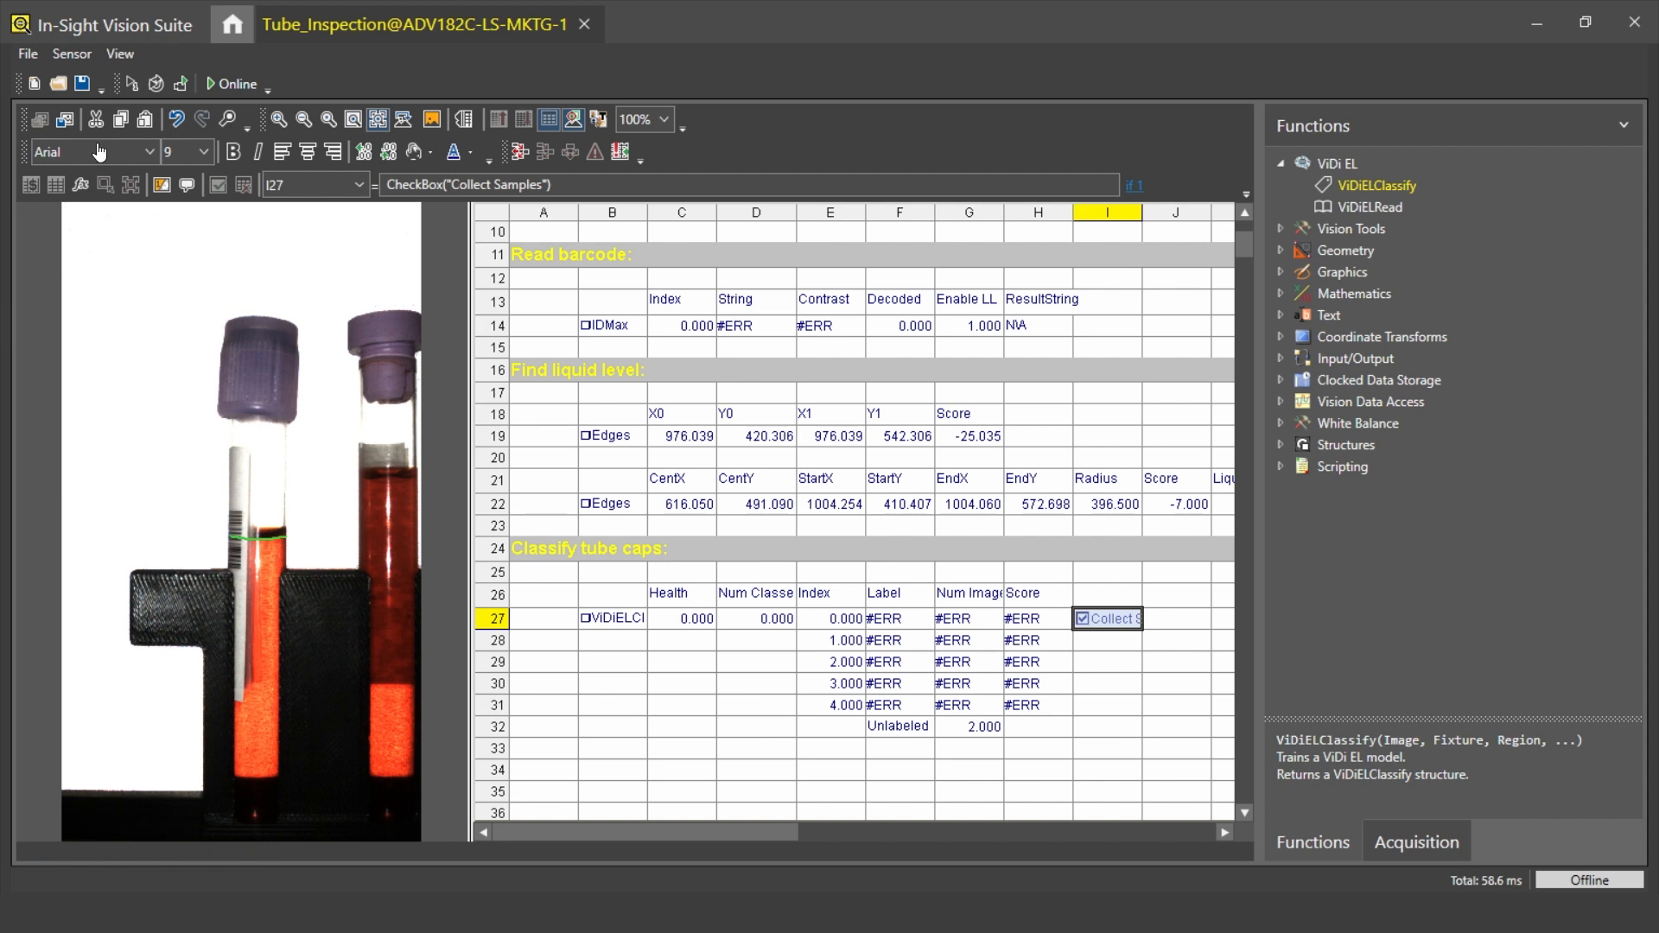
pyautogui.click(129, 86)
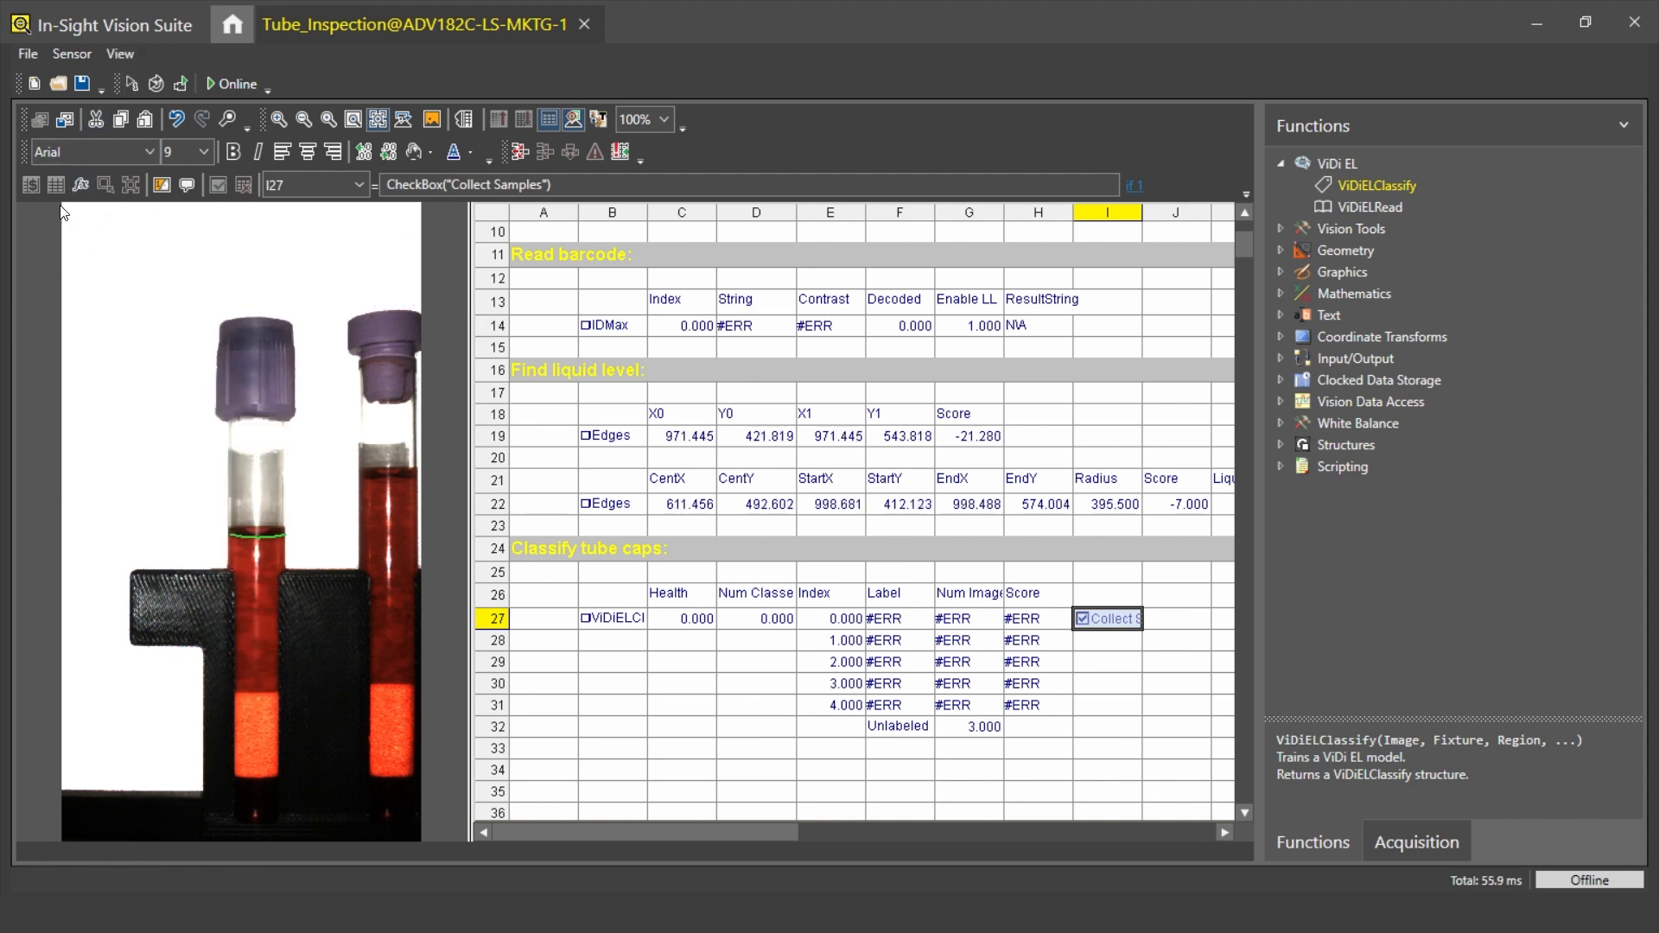
pyautogui.click(129, 84)
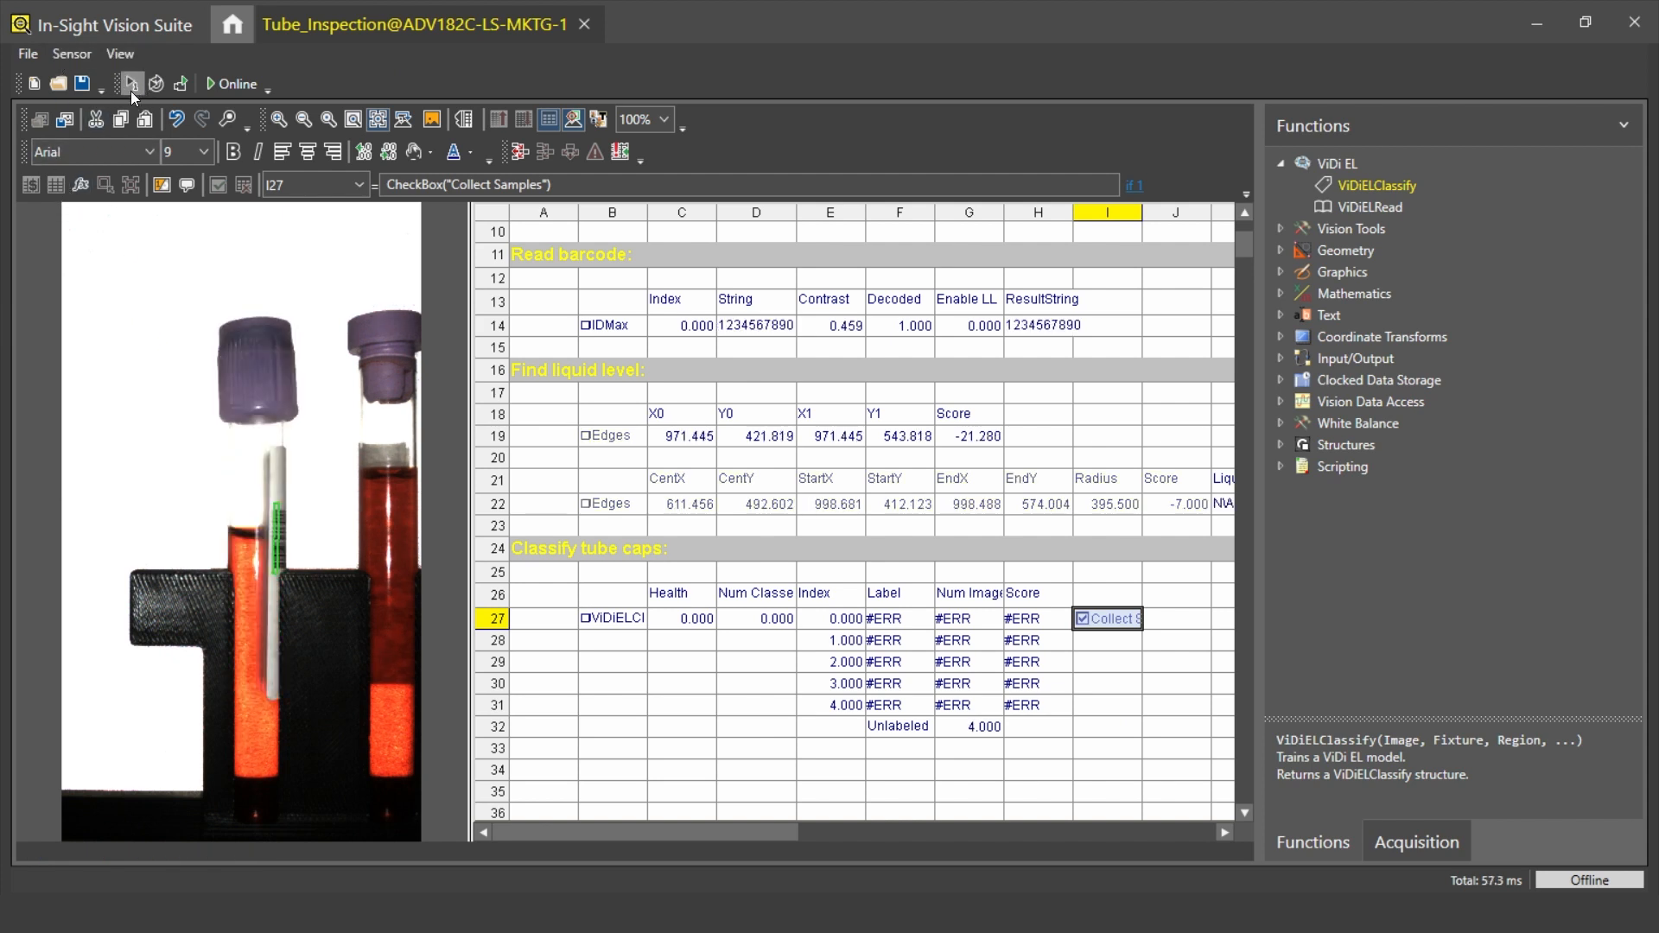
pyautogui.click(131, 81)
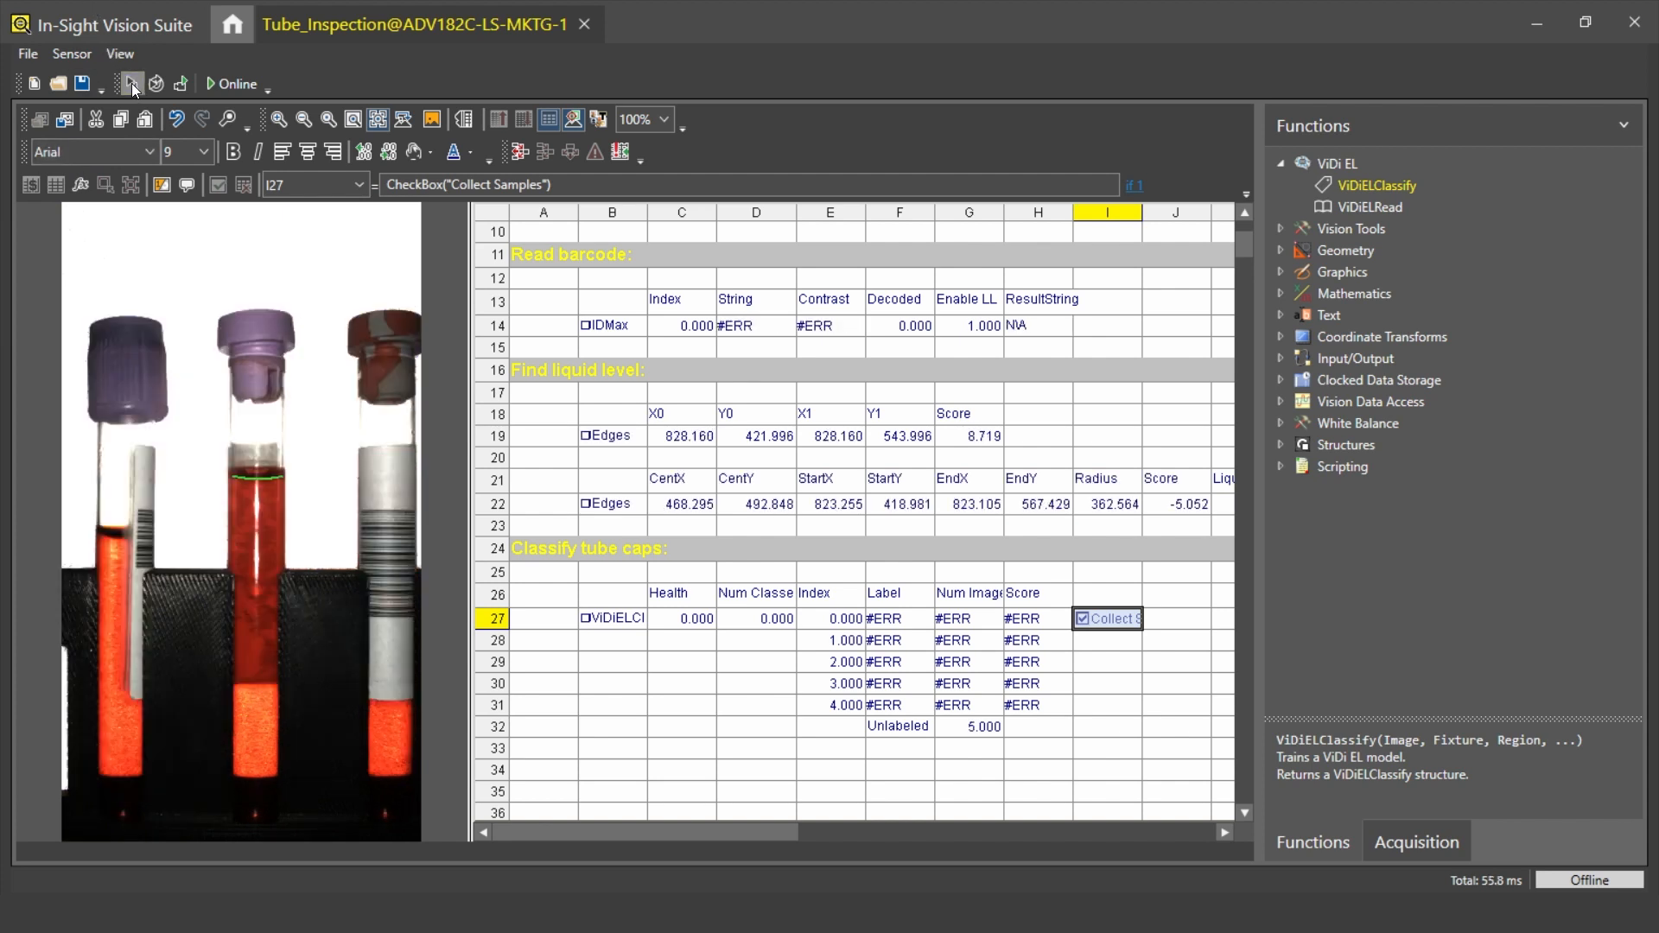
pyautogui.click(129, 82)
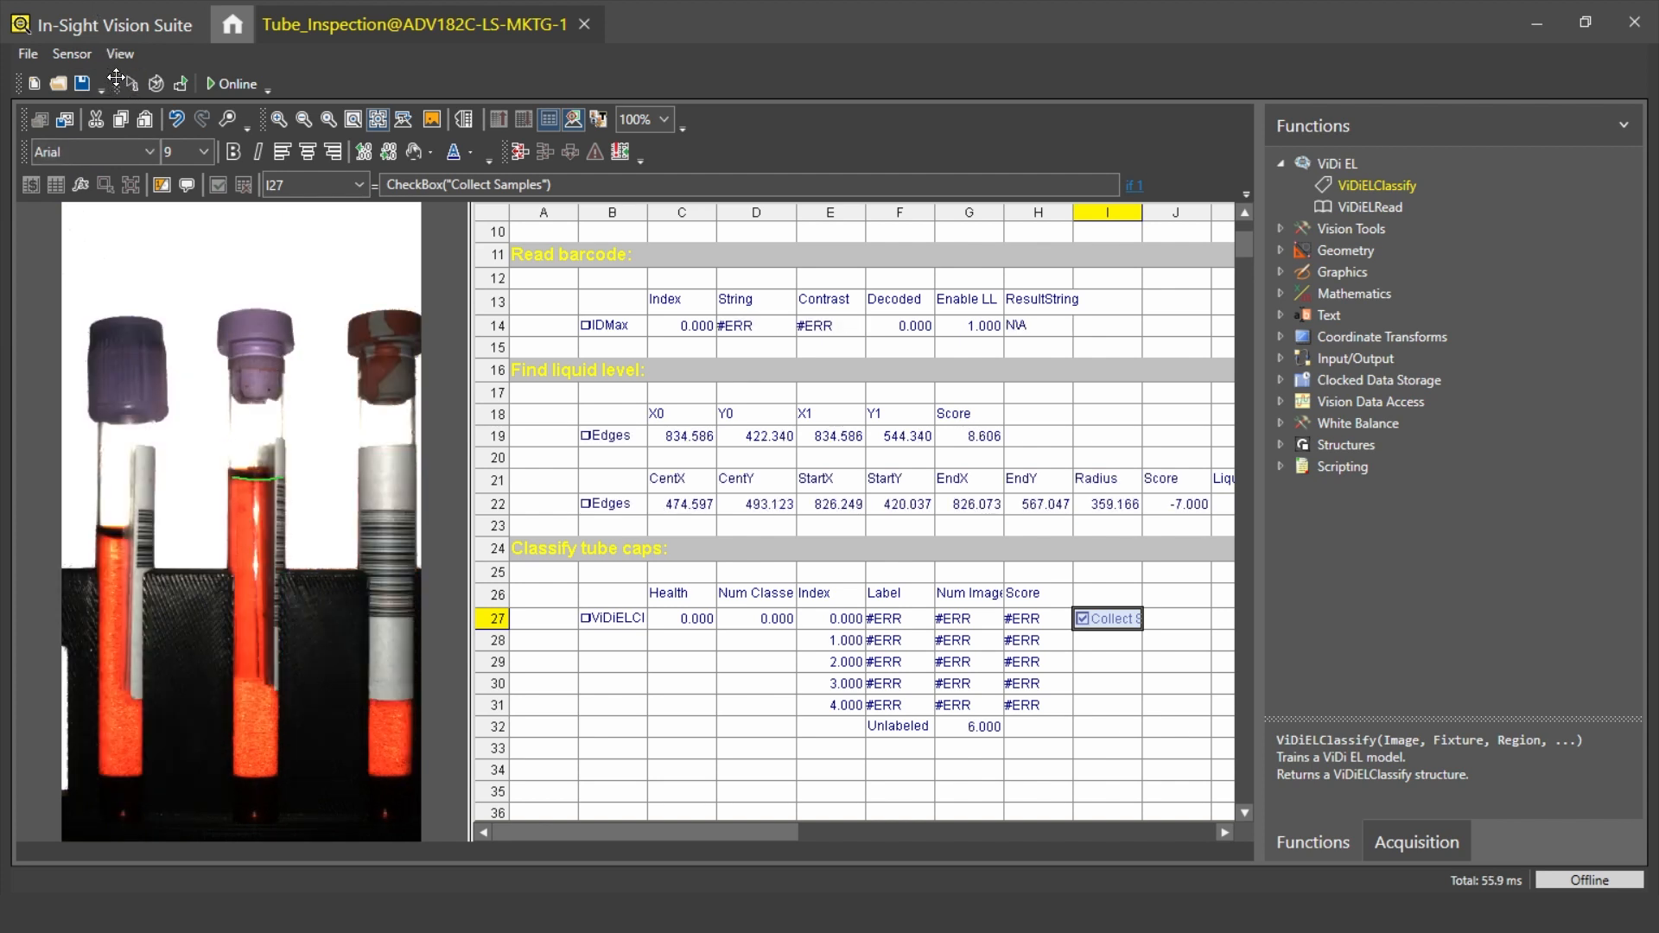
pyautogui.click(128, 83)
pyautogui.click(128, 84)
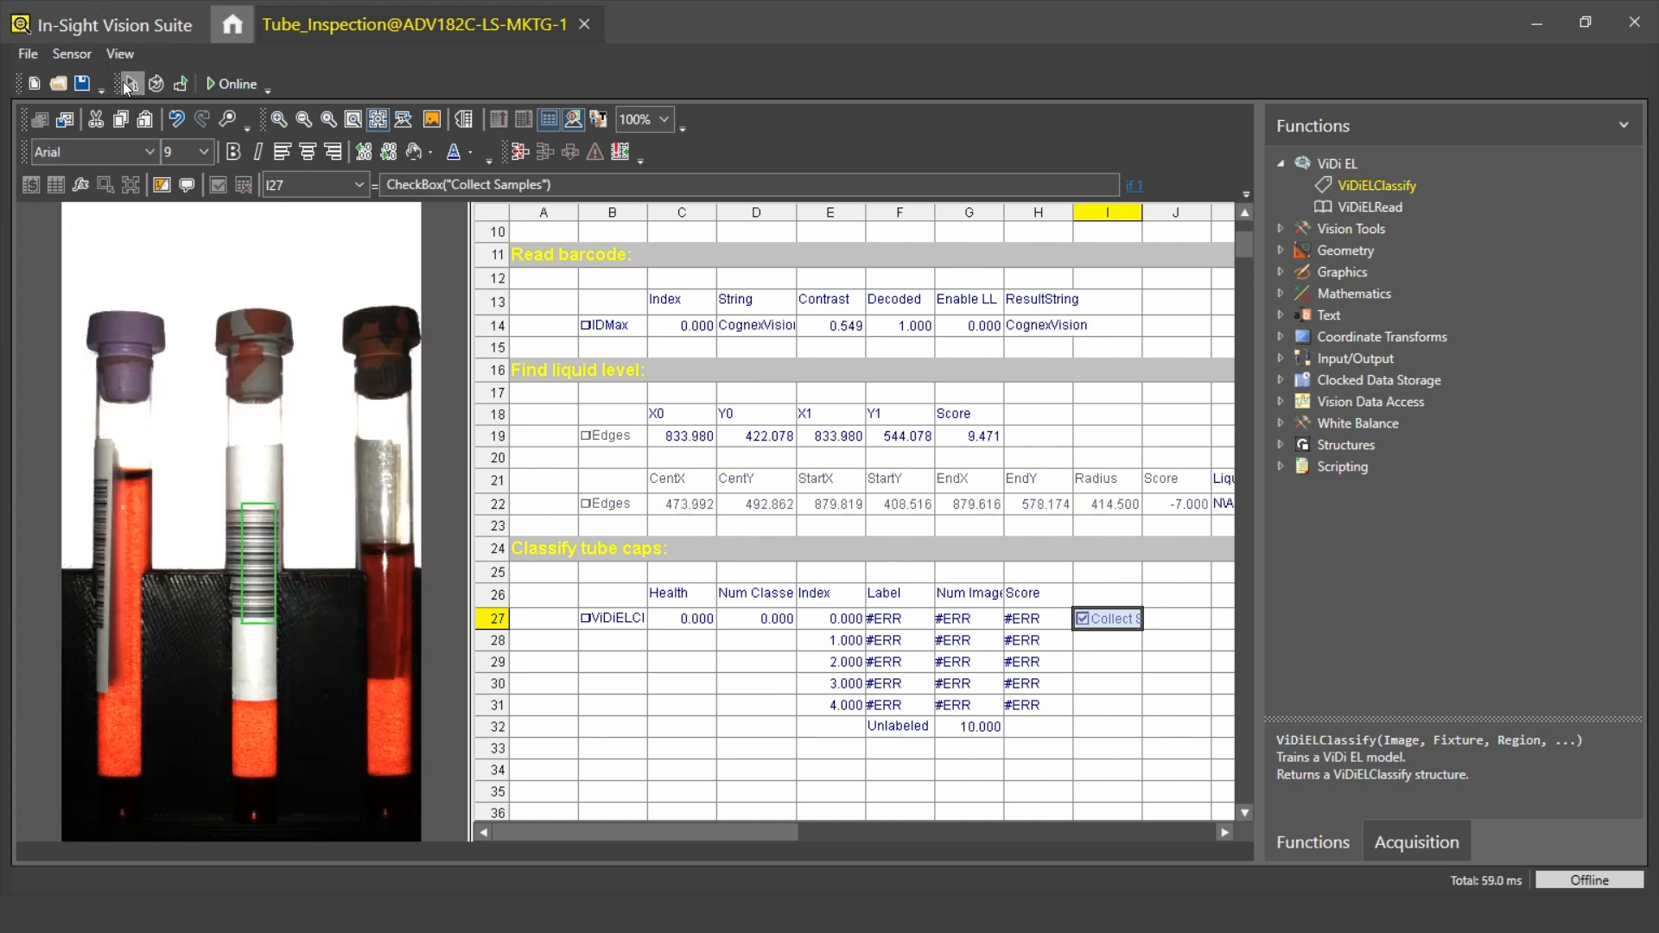
pyautogui.click(128, 82)
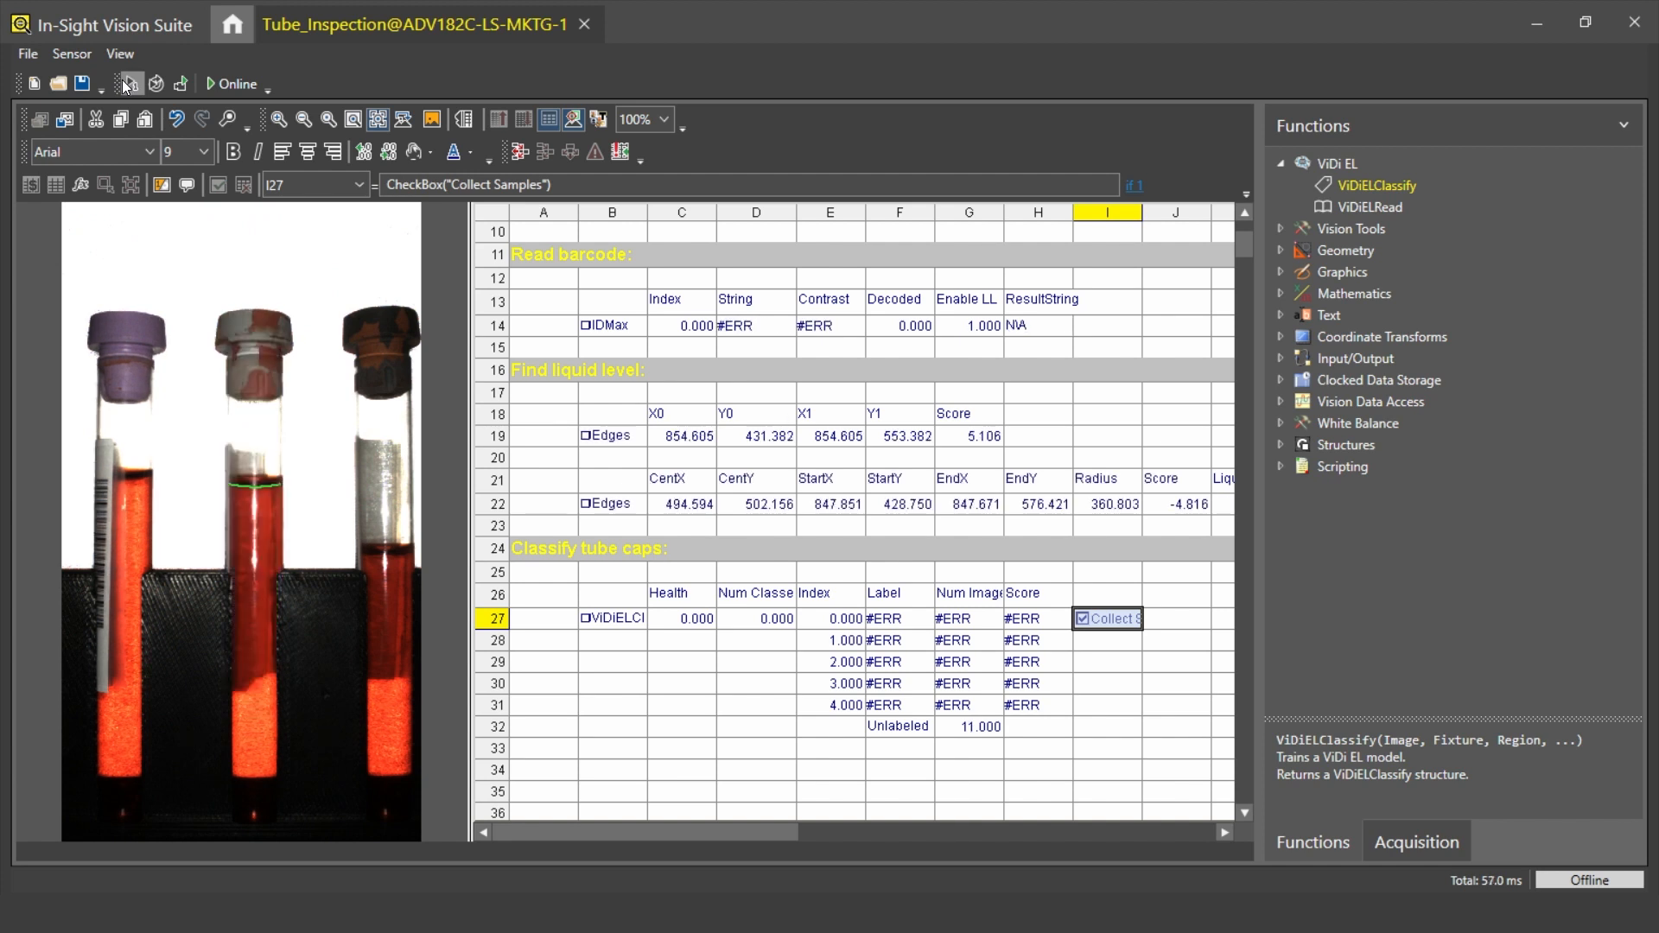
pyautogui.click(126, 82)
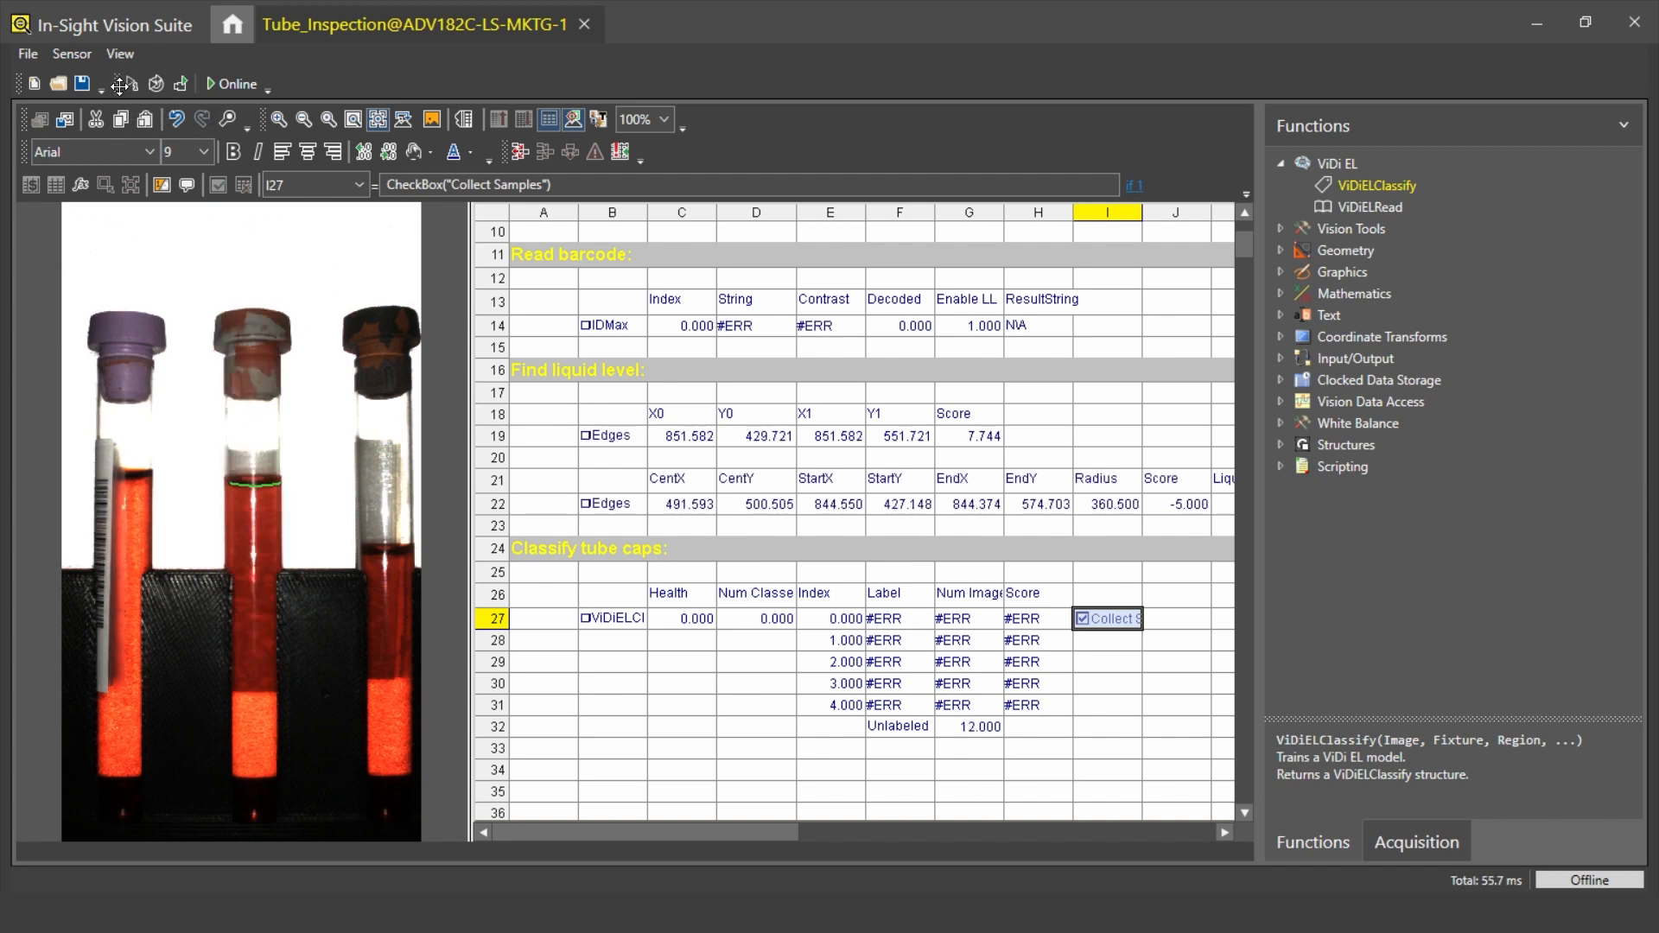
pyautogui.click(132, 84)
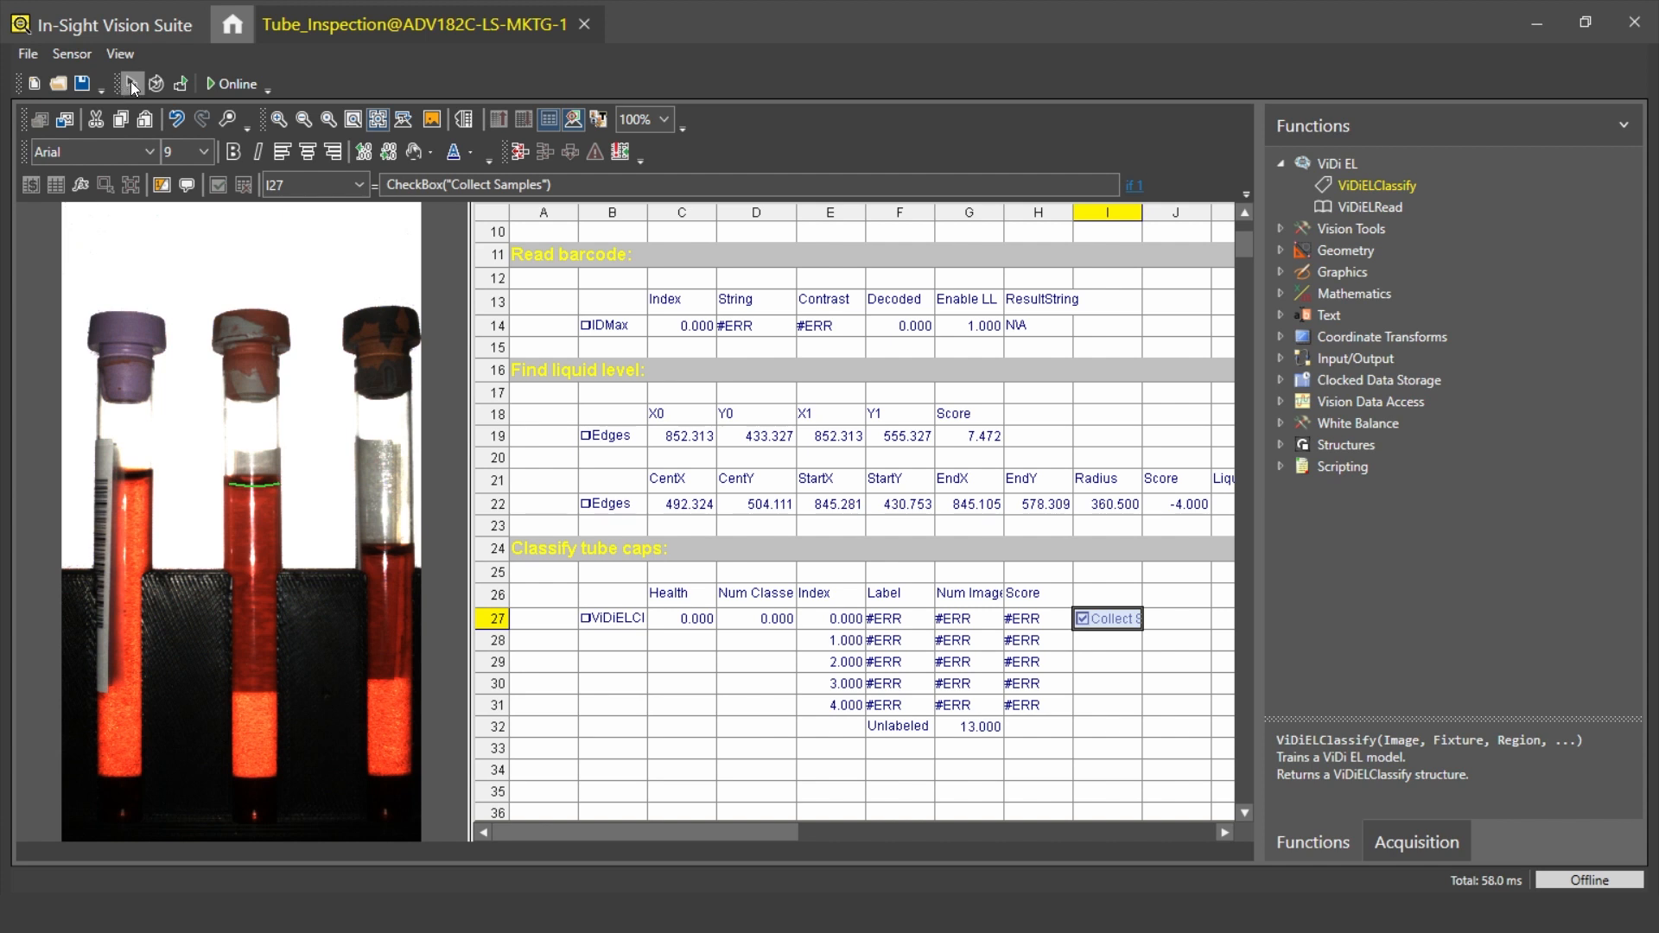
pyautogui.click(134, 82)
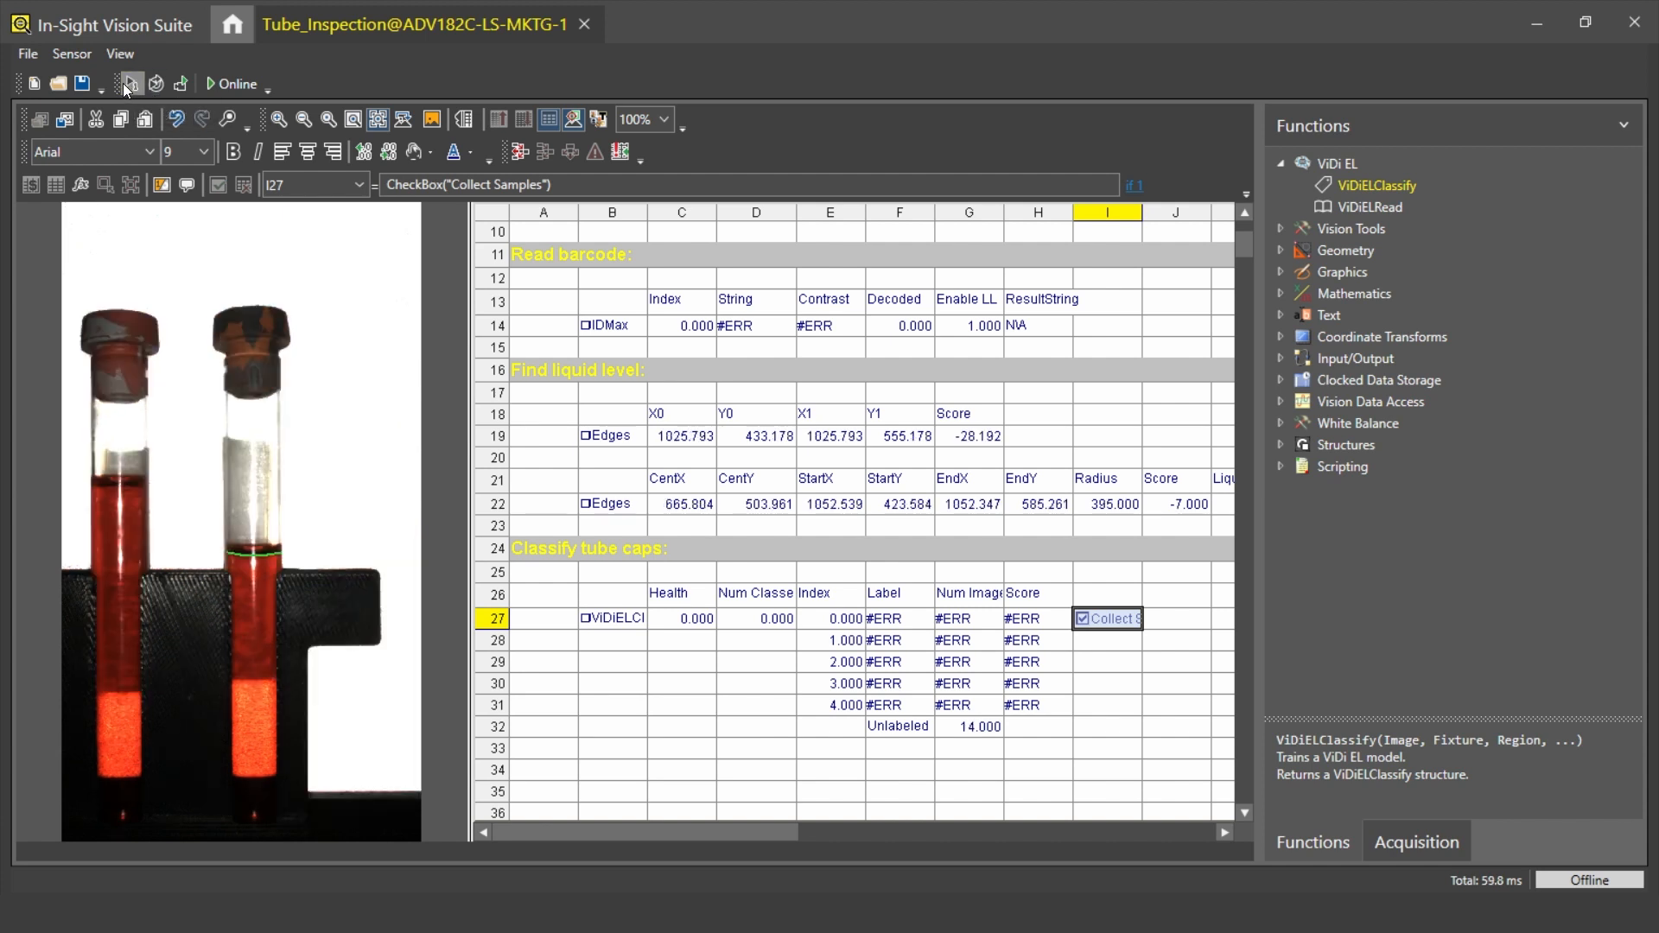
pyautogui.click(126, 84)
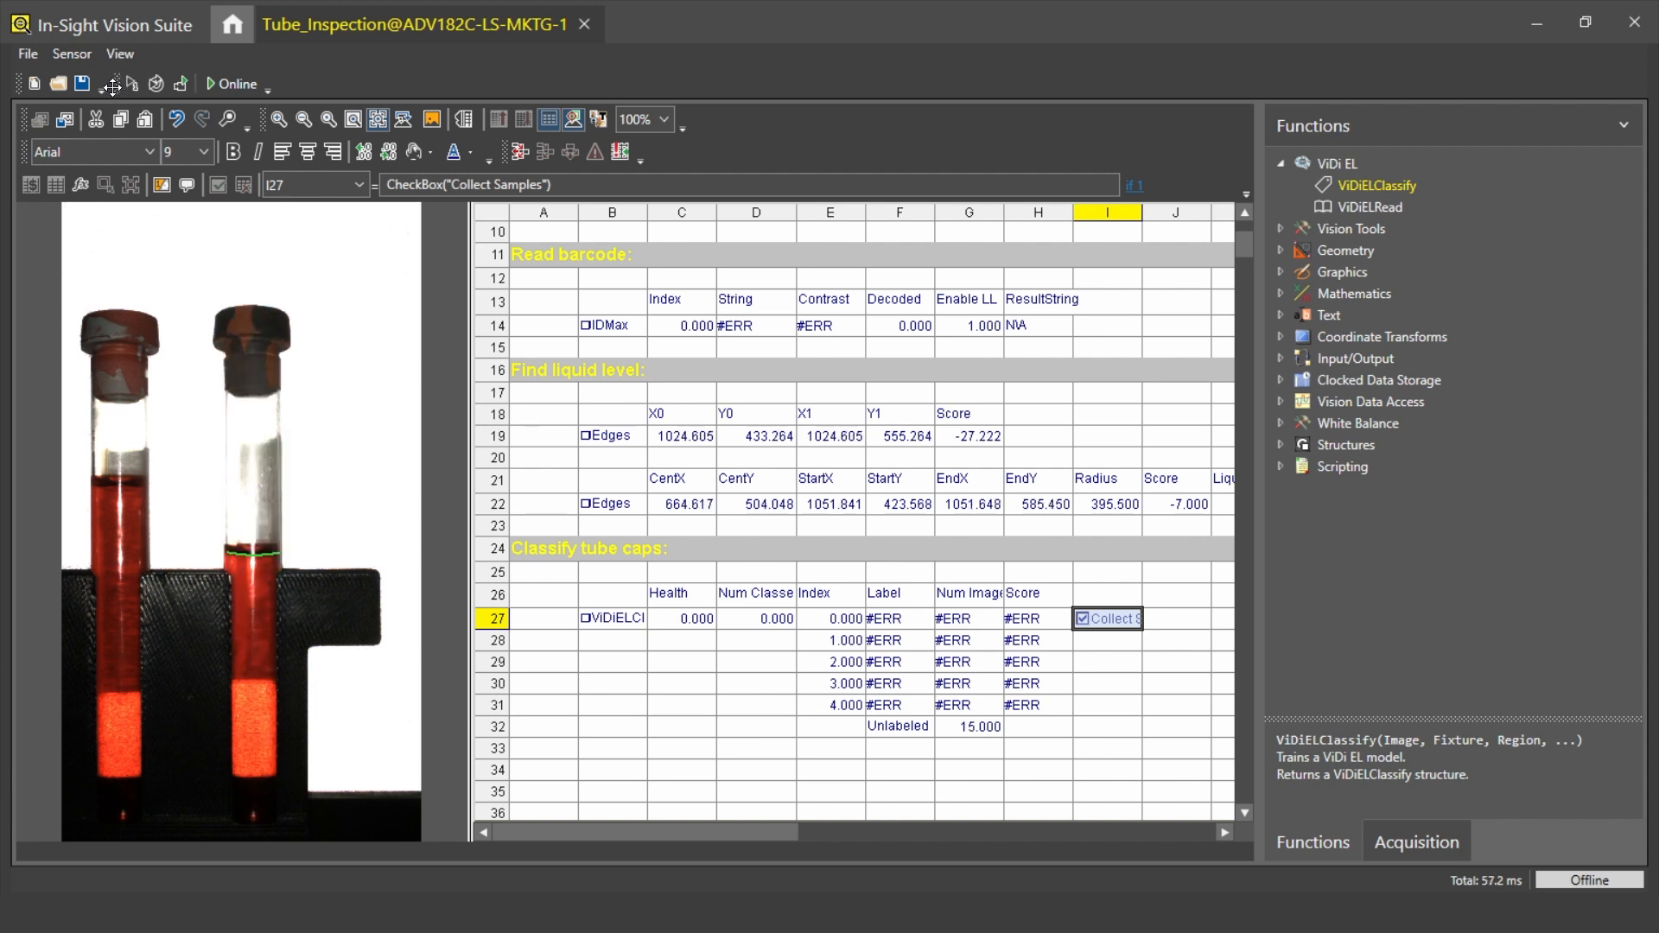
pyautogui.click(127, 81)
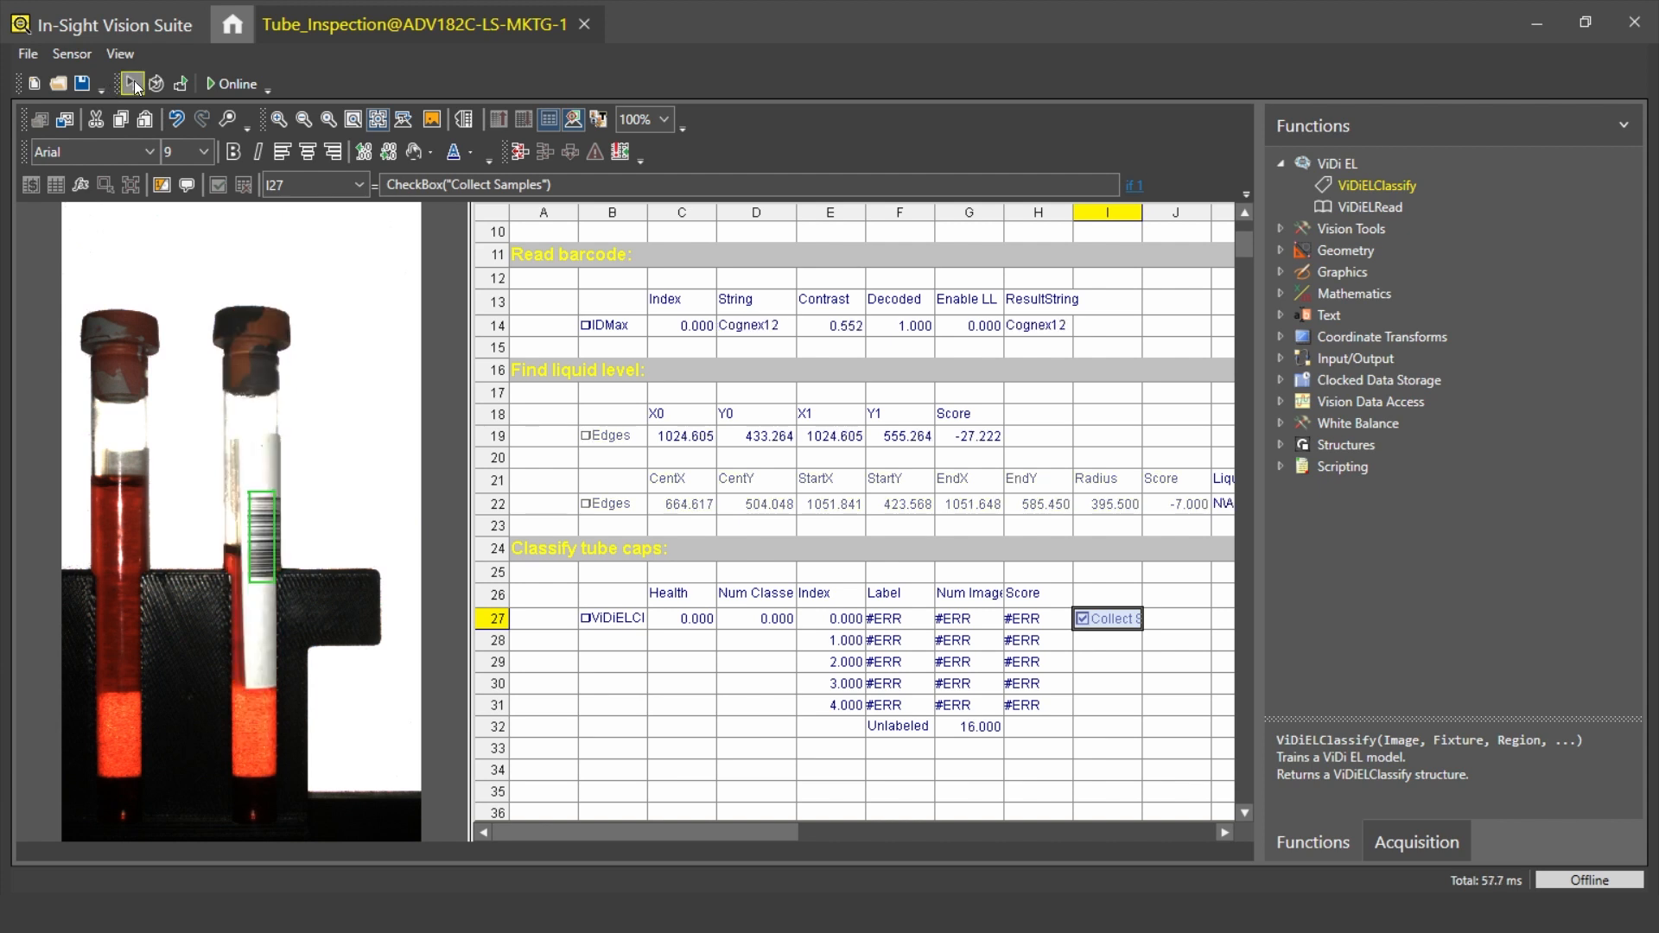
pyautogui.click(123, 84)
pyautogui.click(1084, 620)
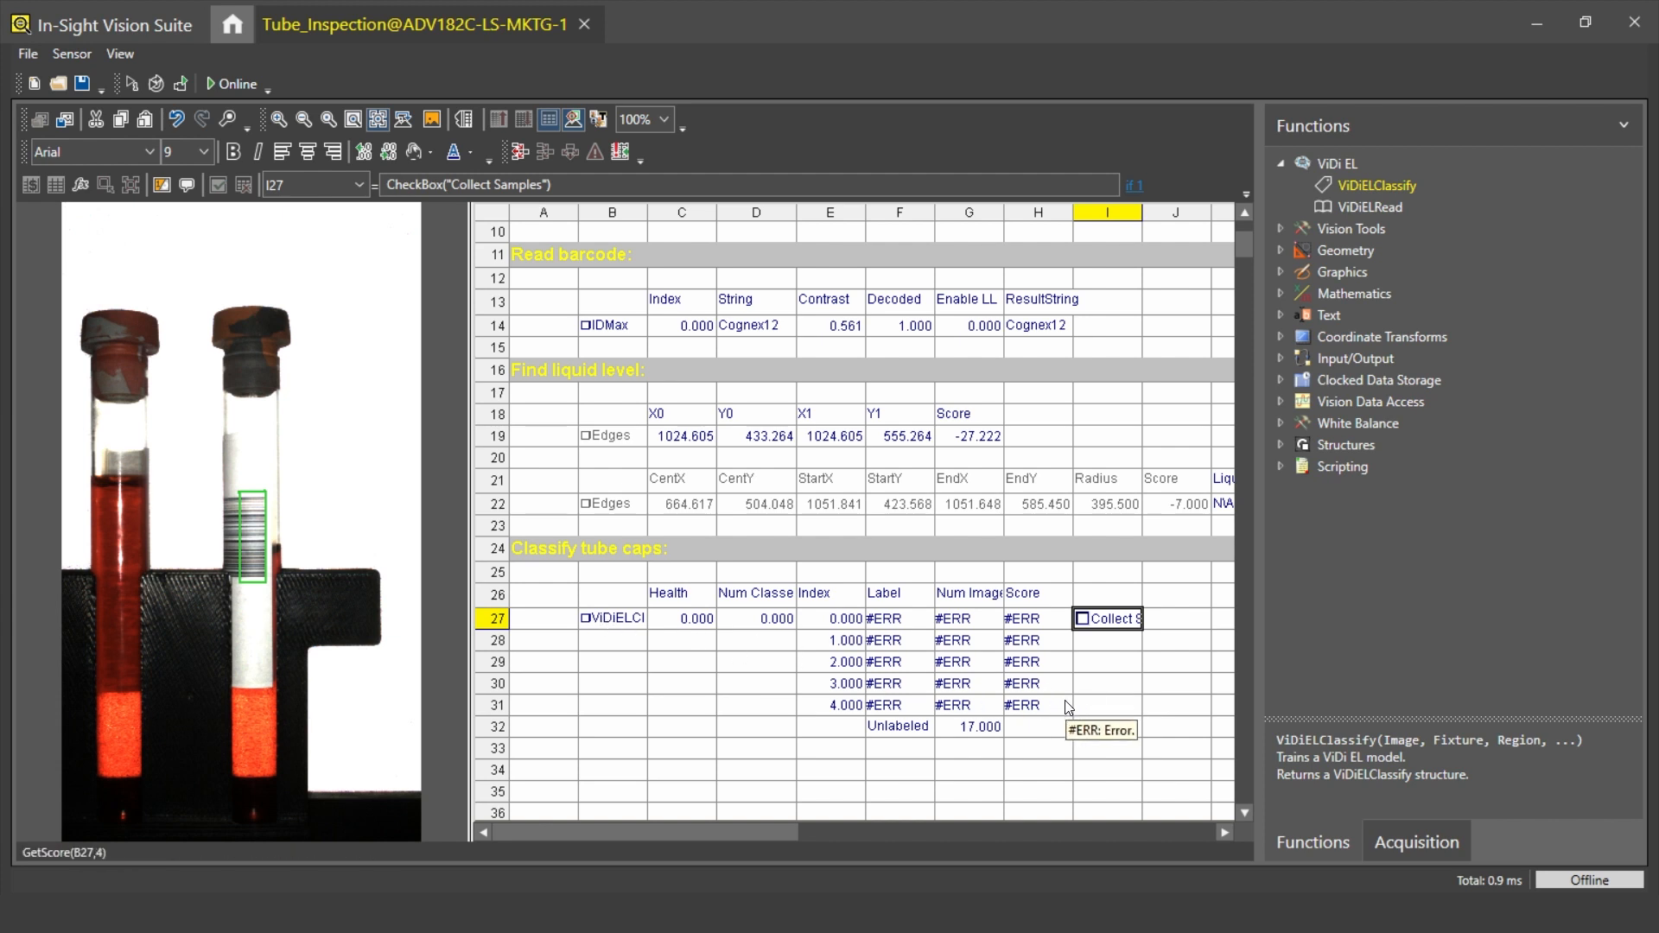
pyautogui.click(609, 618)
# In the Train view, create the Purple R. class and label the shown purple cap with it.
pyautogui.doubleClick(610, 617)
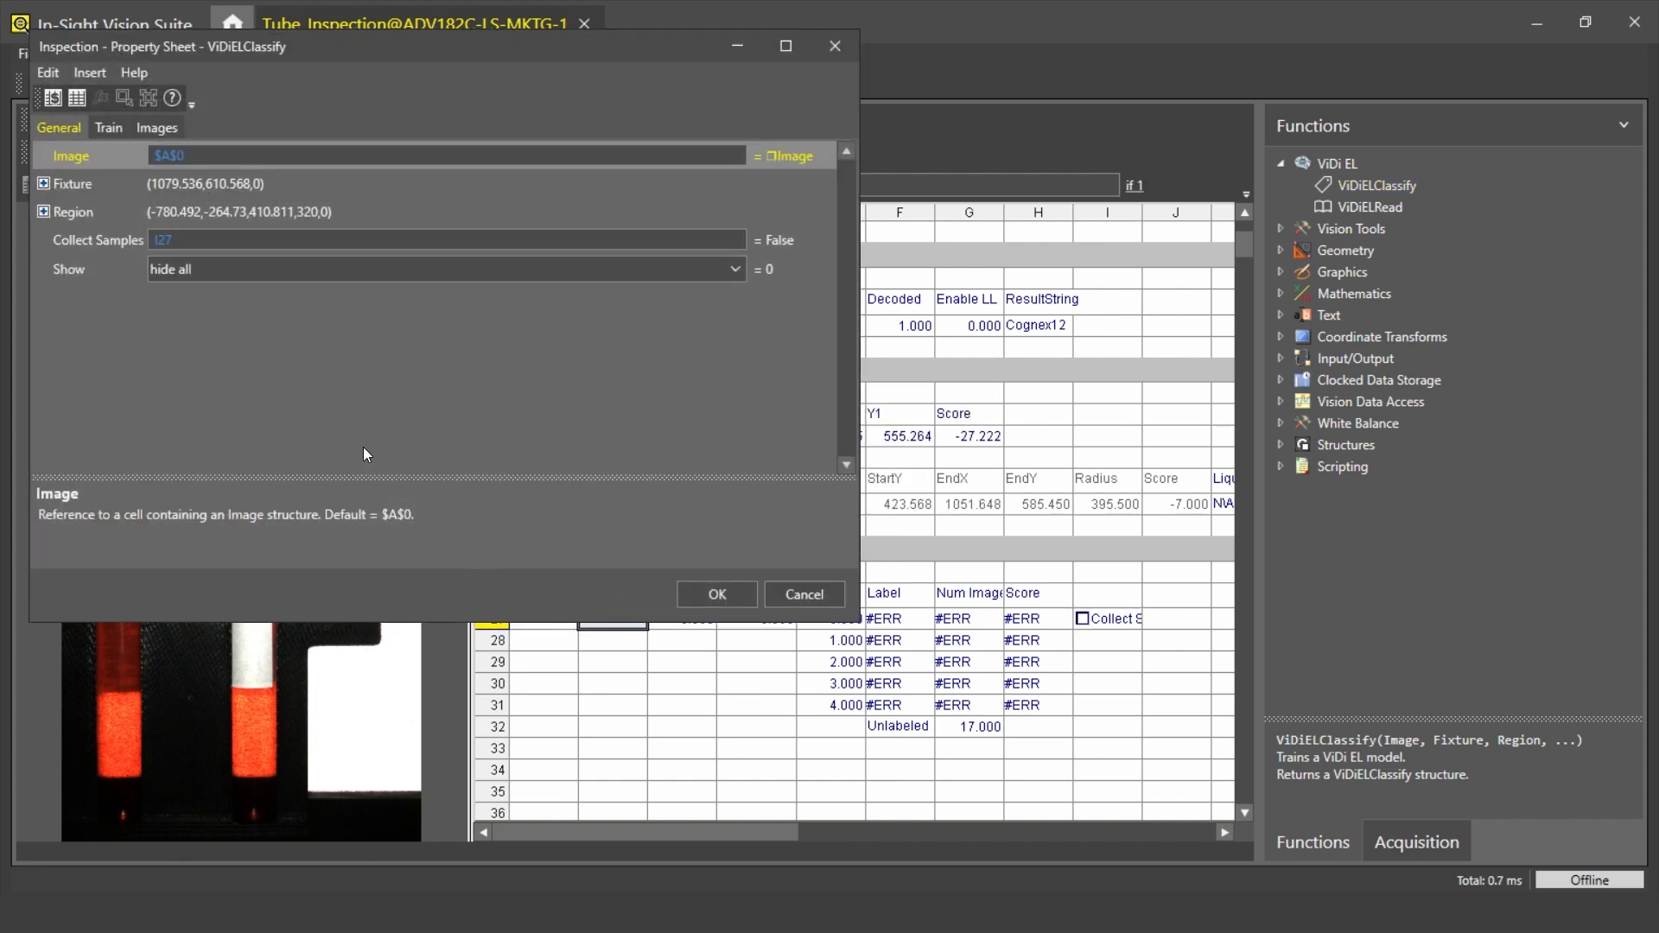
pyautogui.click(109, 128)
pyautogui.moveTo(461, 53); pyautogui.dragTo(753, 143)
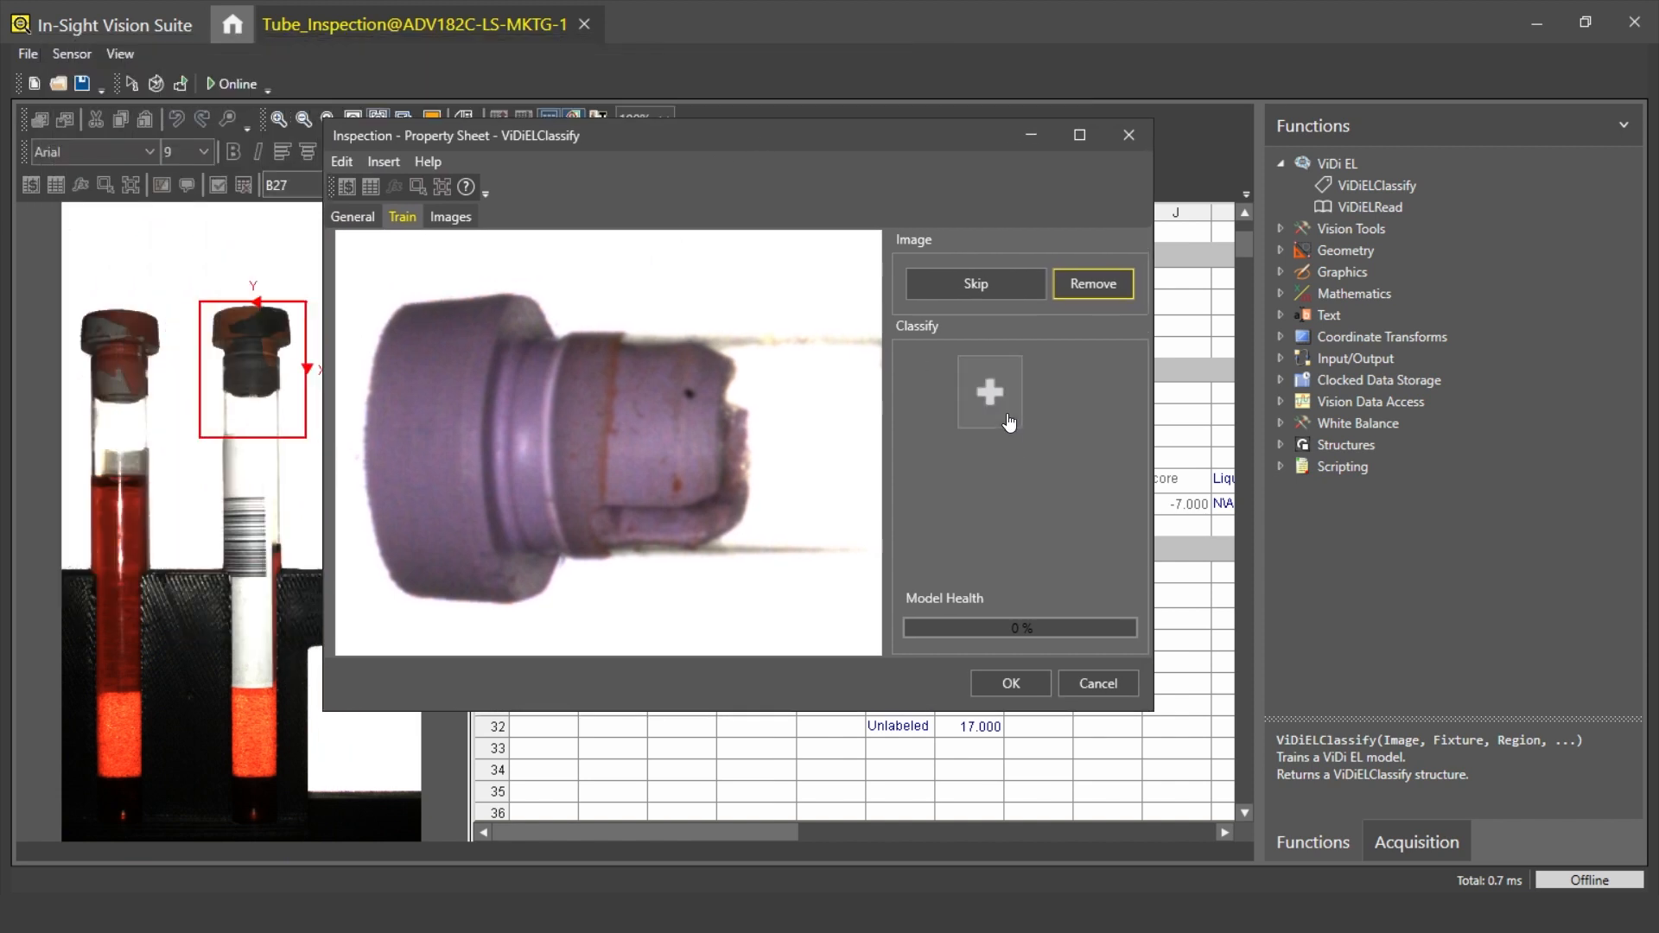
pyautogui.click(988, 393)
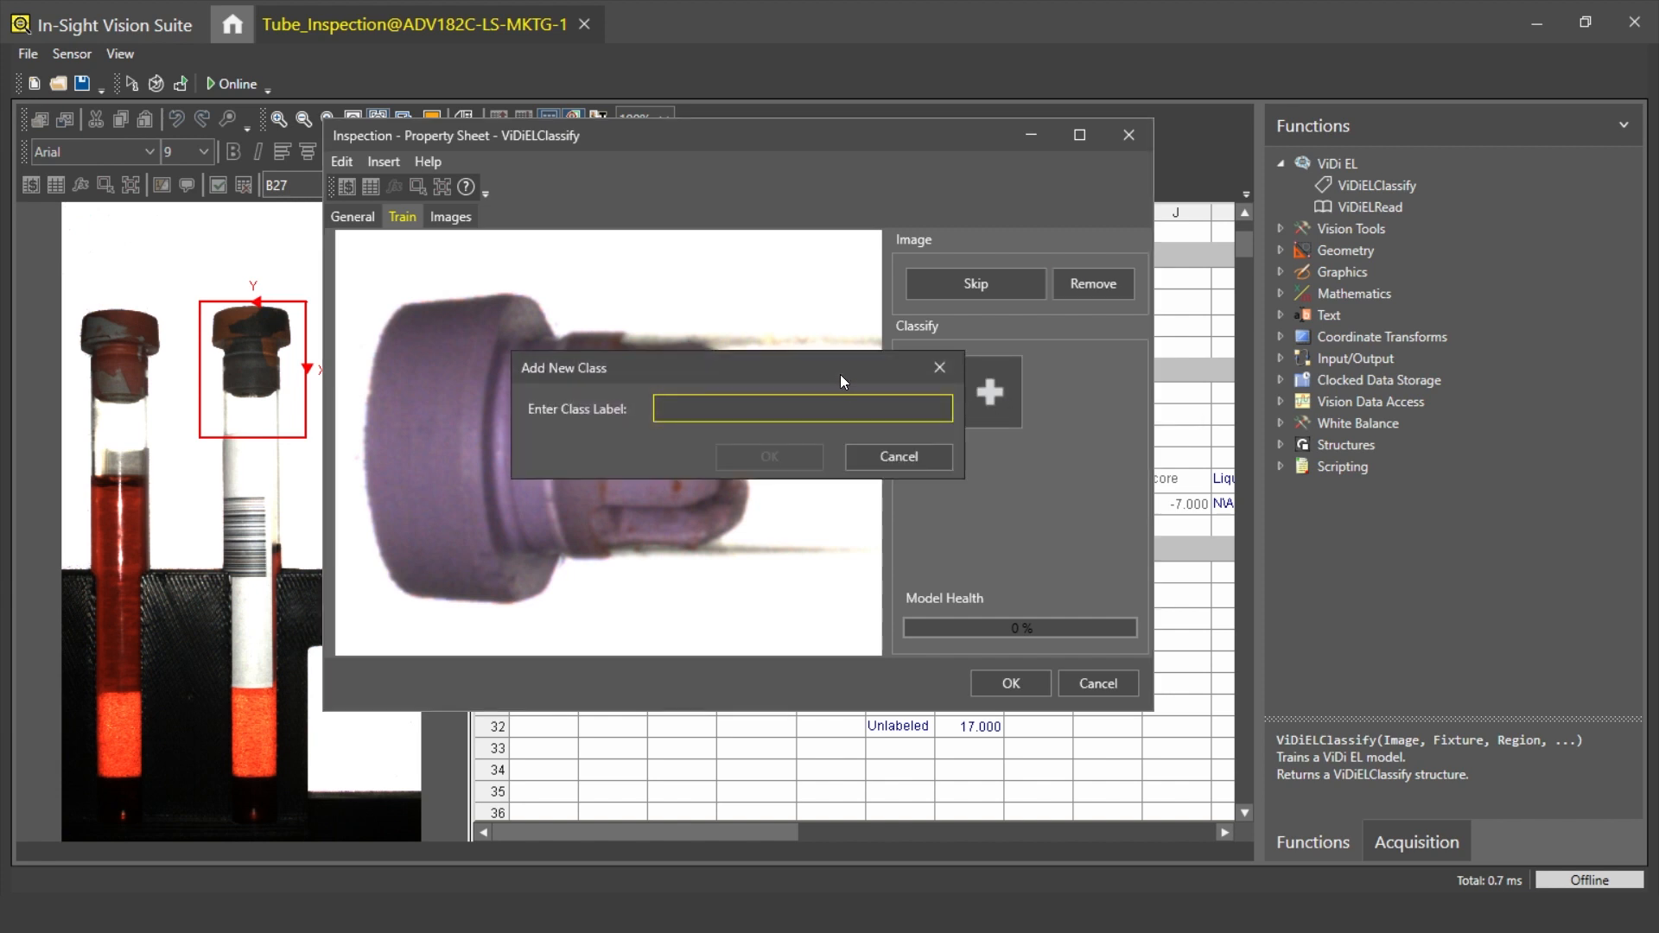
pyautogui.moveTo(843, 376); pyautogui.dragTo(834, 426)
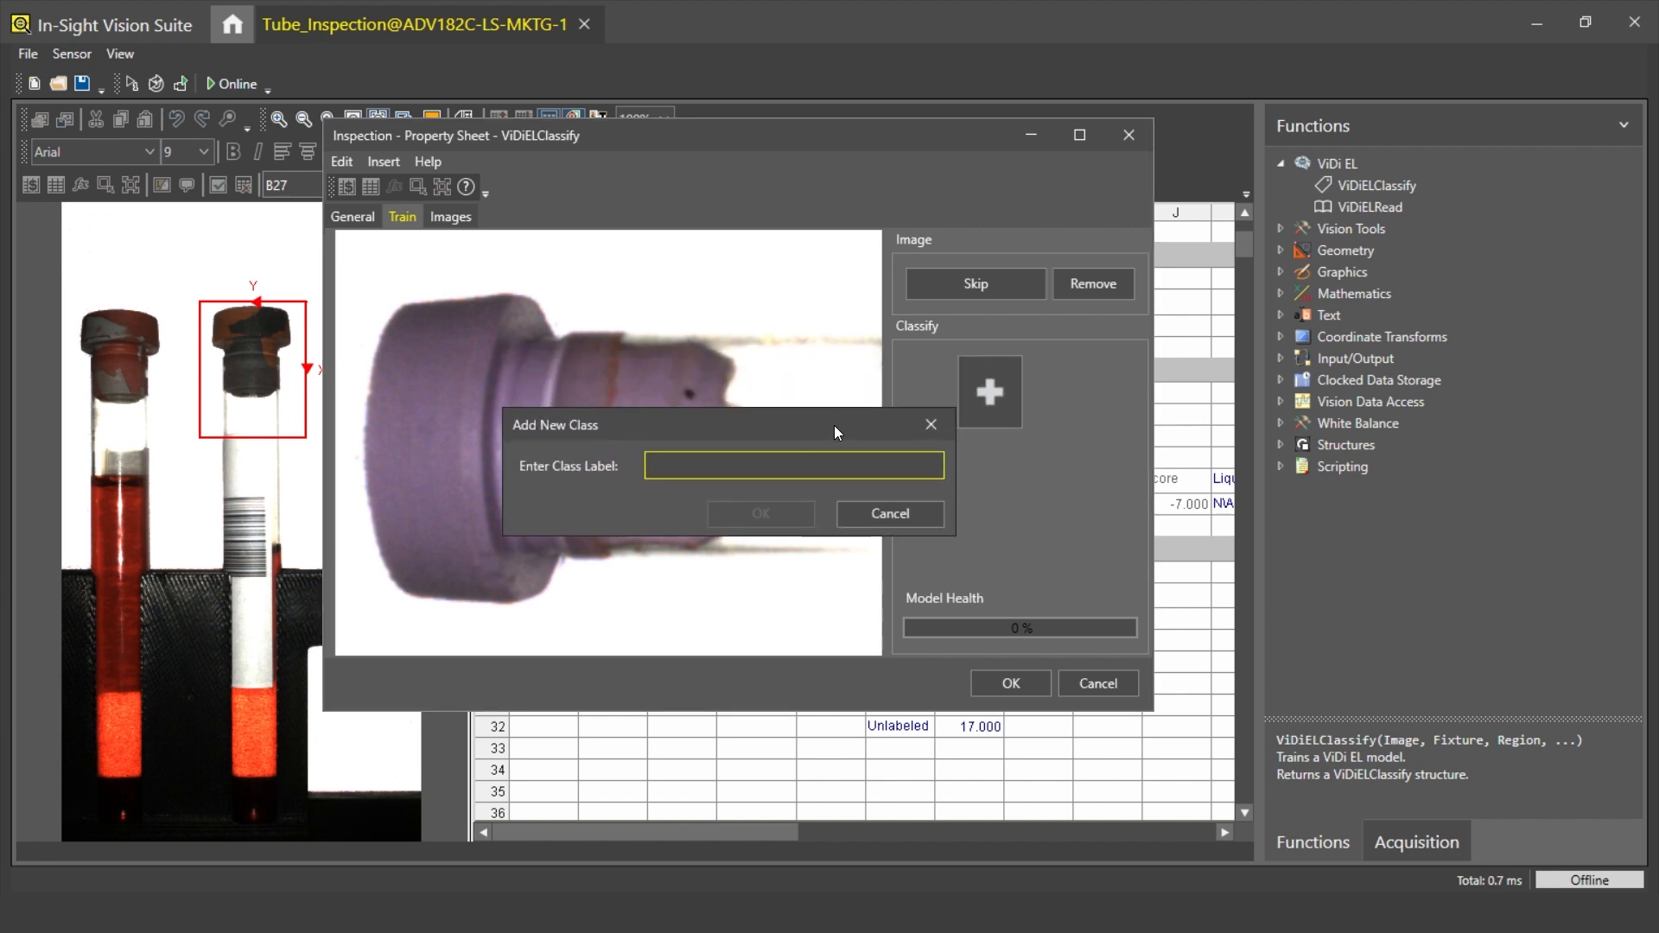
pyautogui.write('Purple')
pyautogui.write(' R.')
pyautogui.click(762, 513)
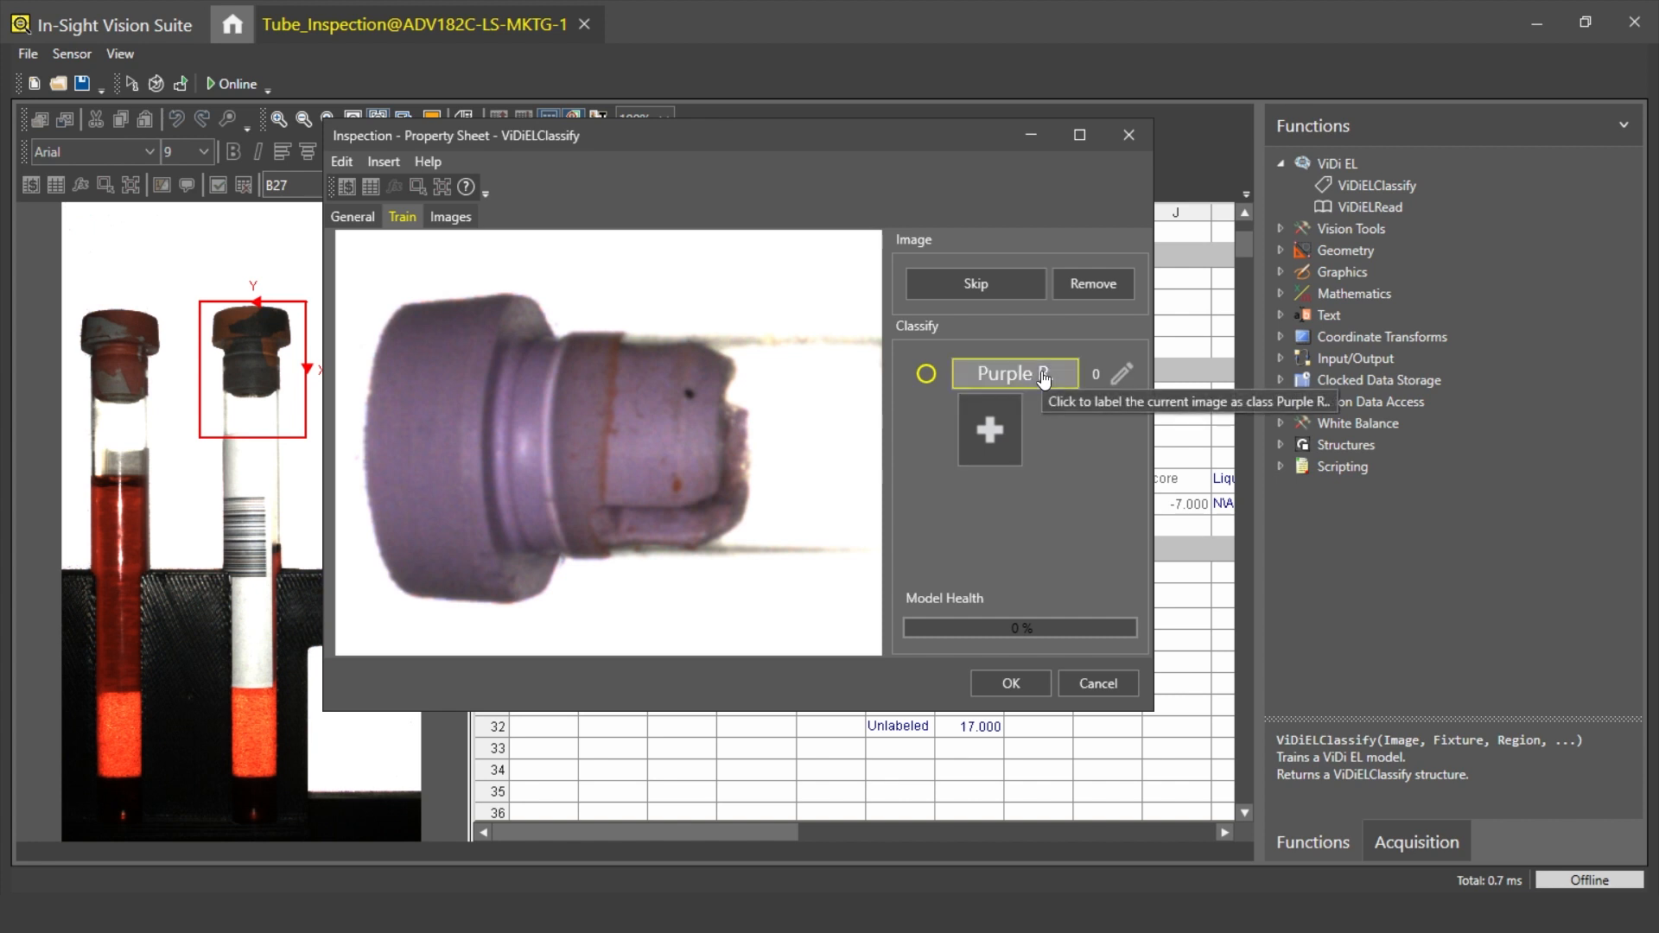
pyautogui.click(1013, 374)
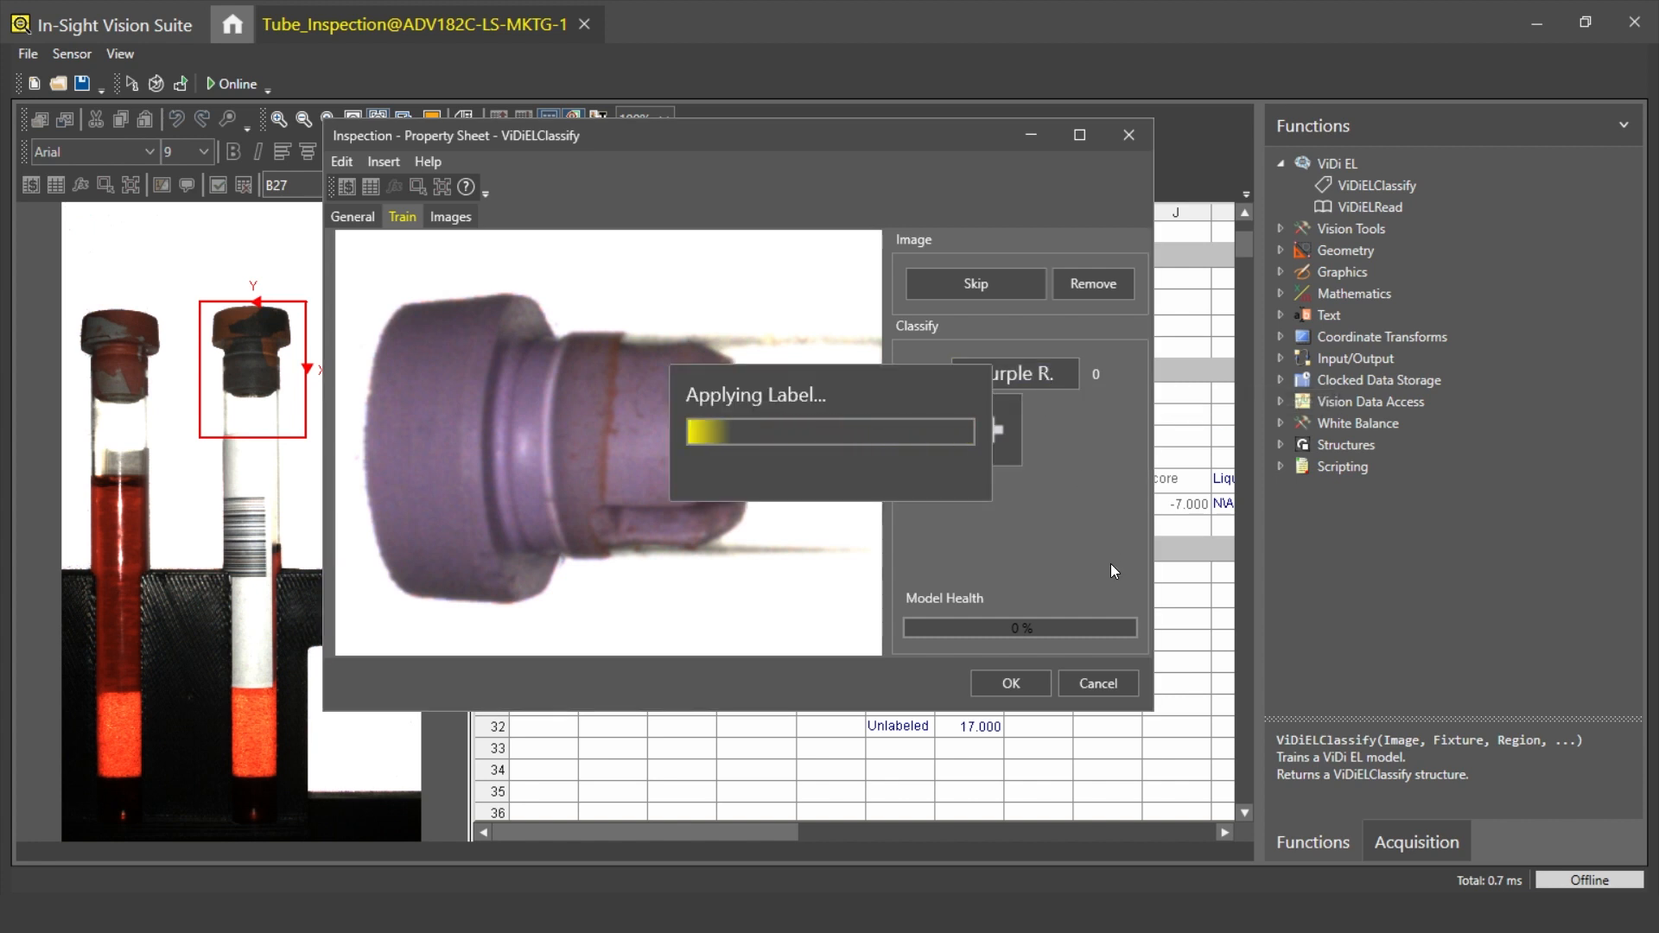
# Create Black Tiger and Purple classes, labeling the shown black-orange and dark purple caps.
pyautogui.click(993, 433)
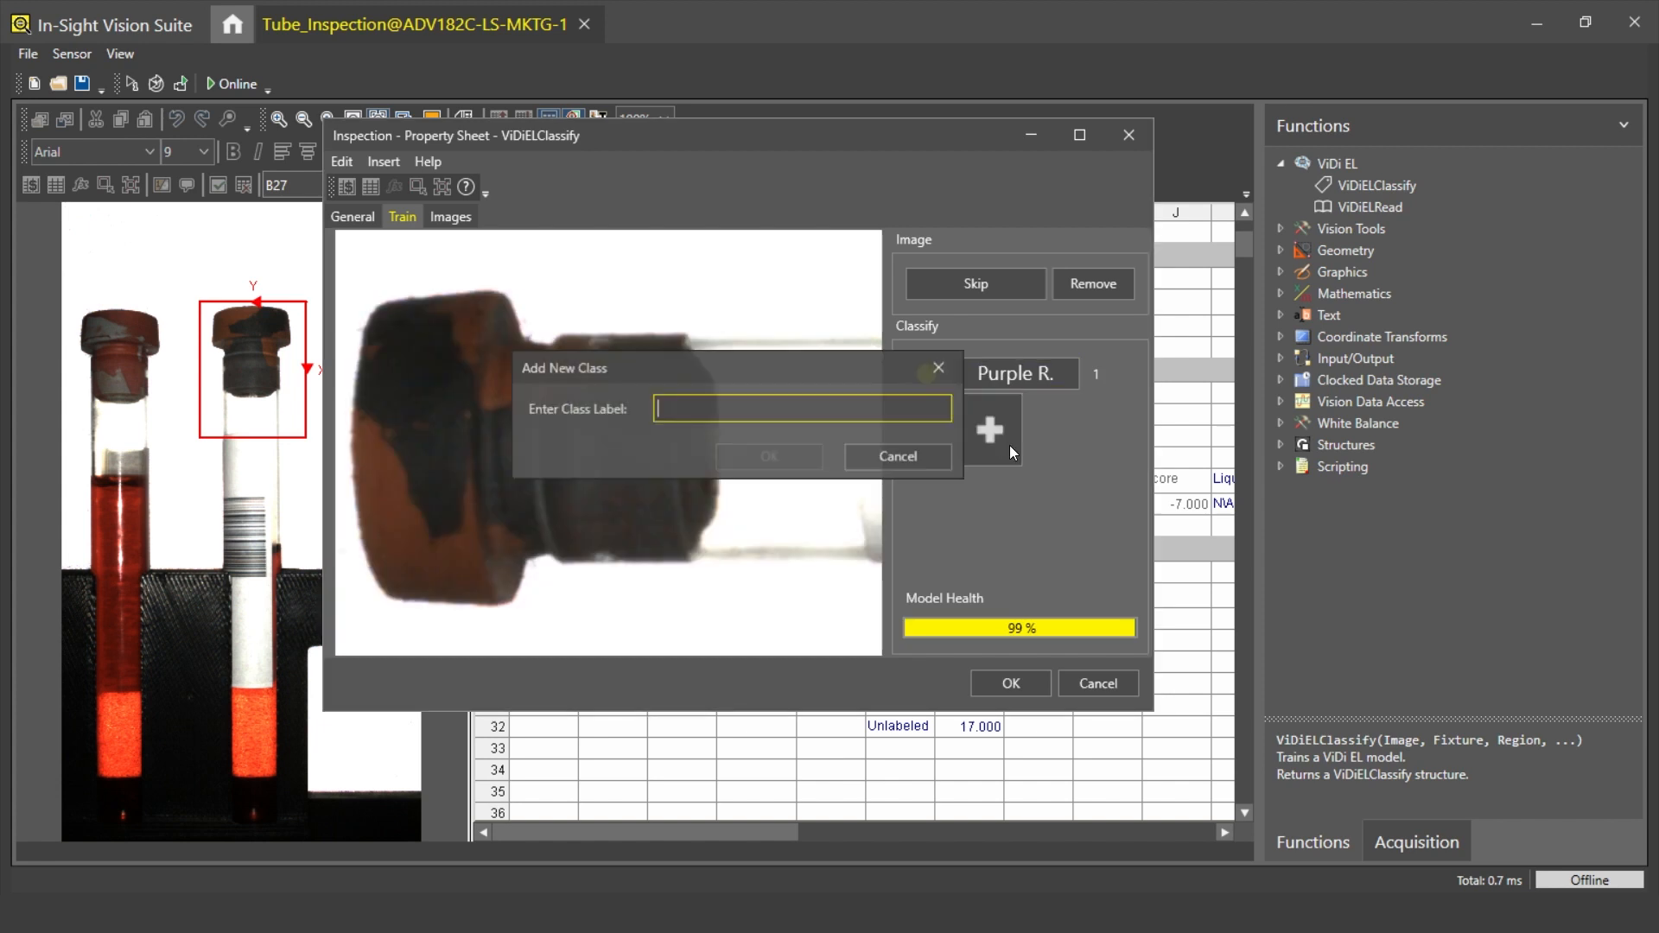
pyautogui.write('Black')
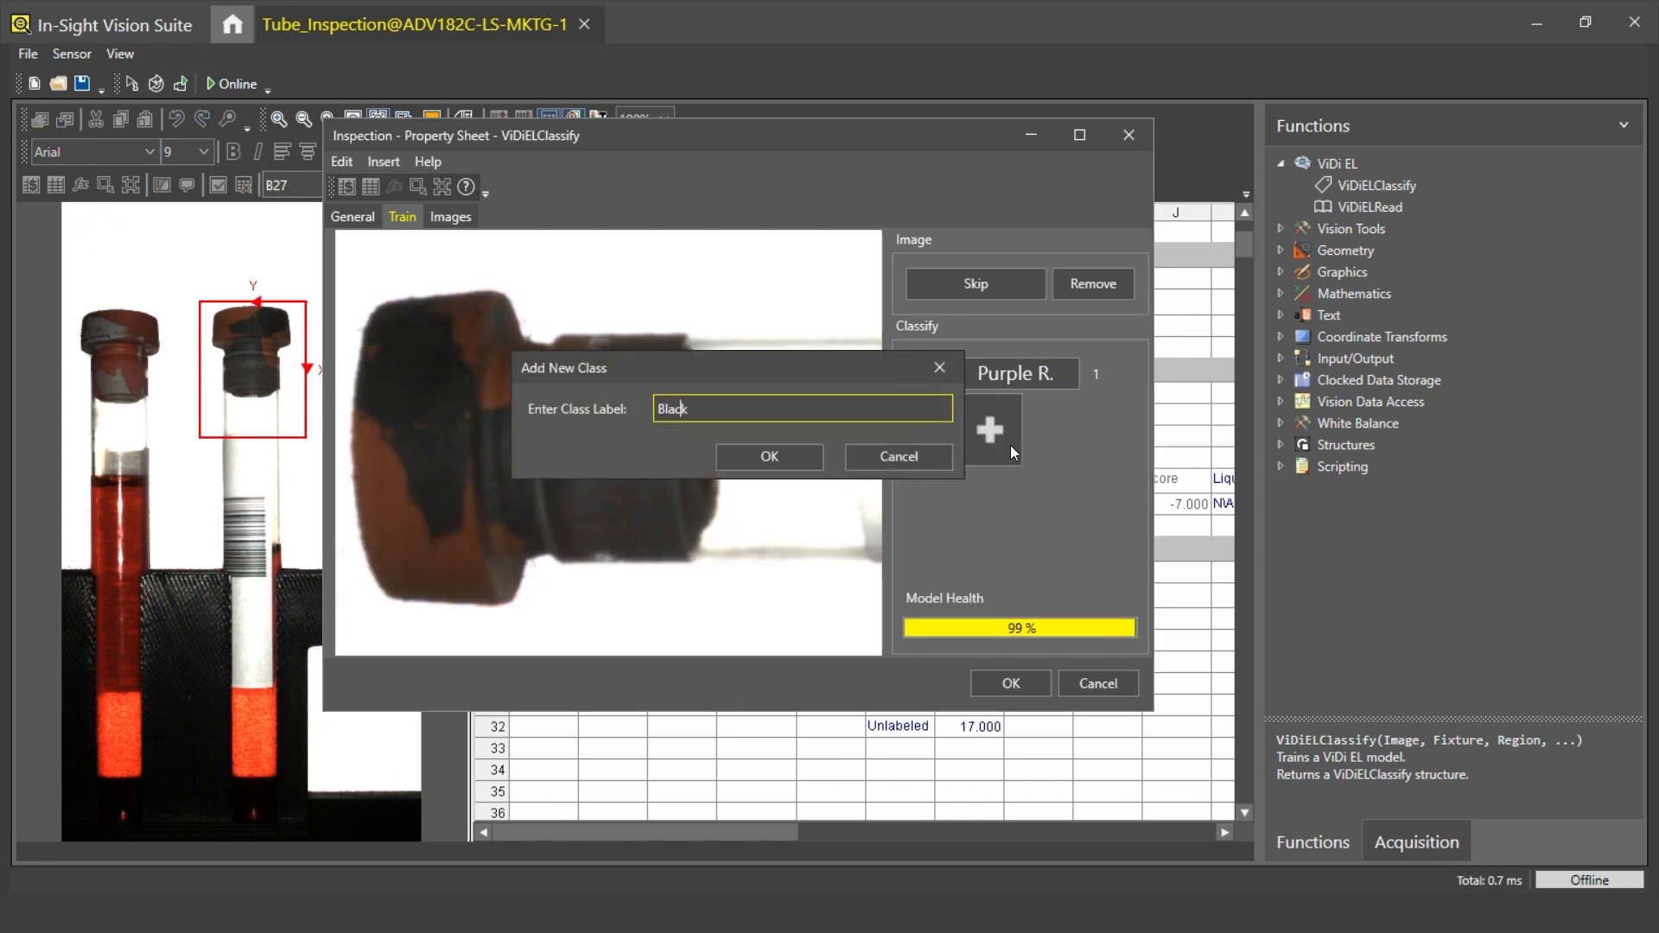
pyautogui.write('er')
pyautogui.click(798, 461)
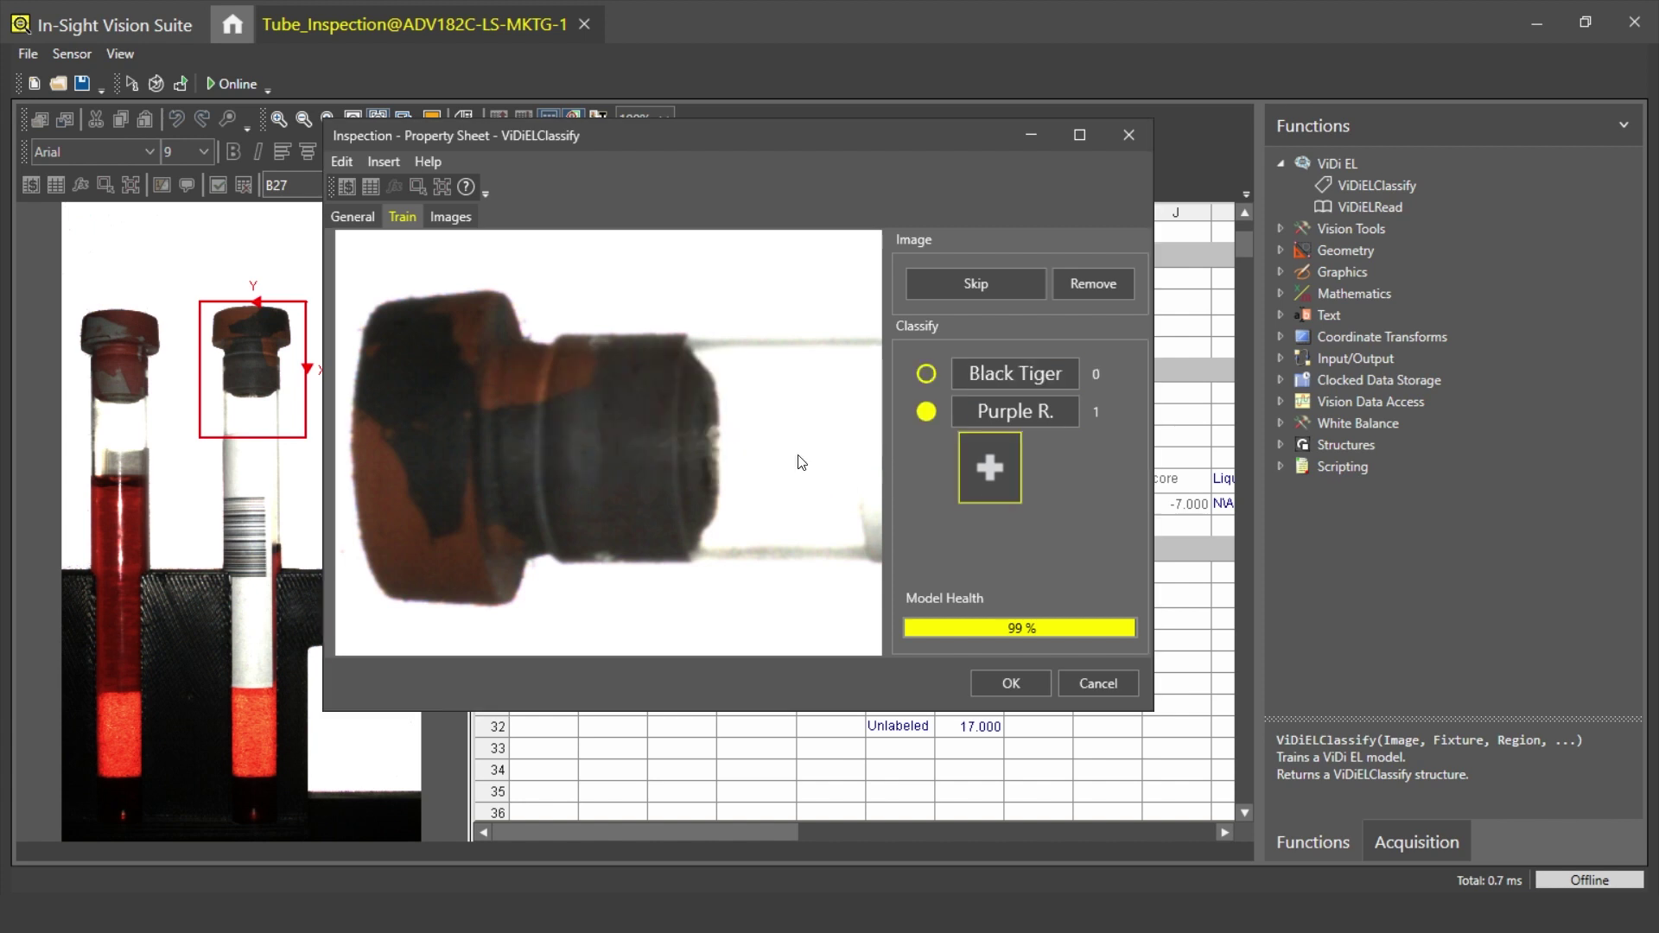
pyautogui.click(1017, 376)
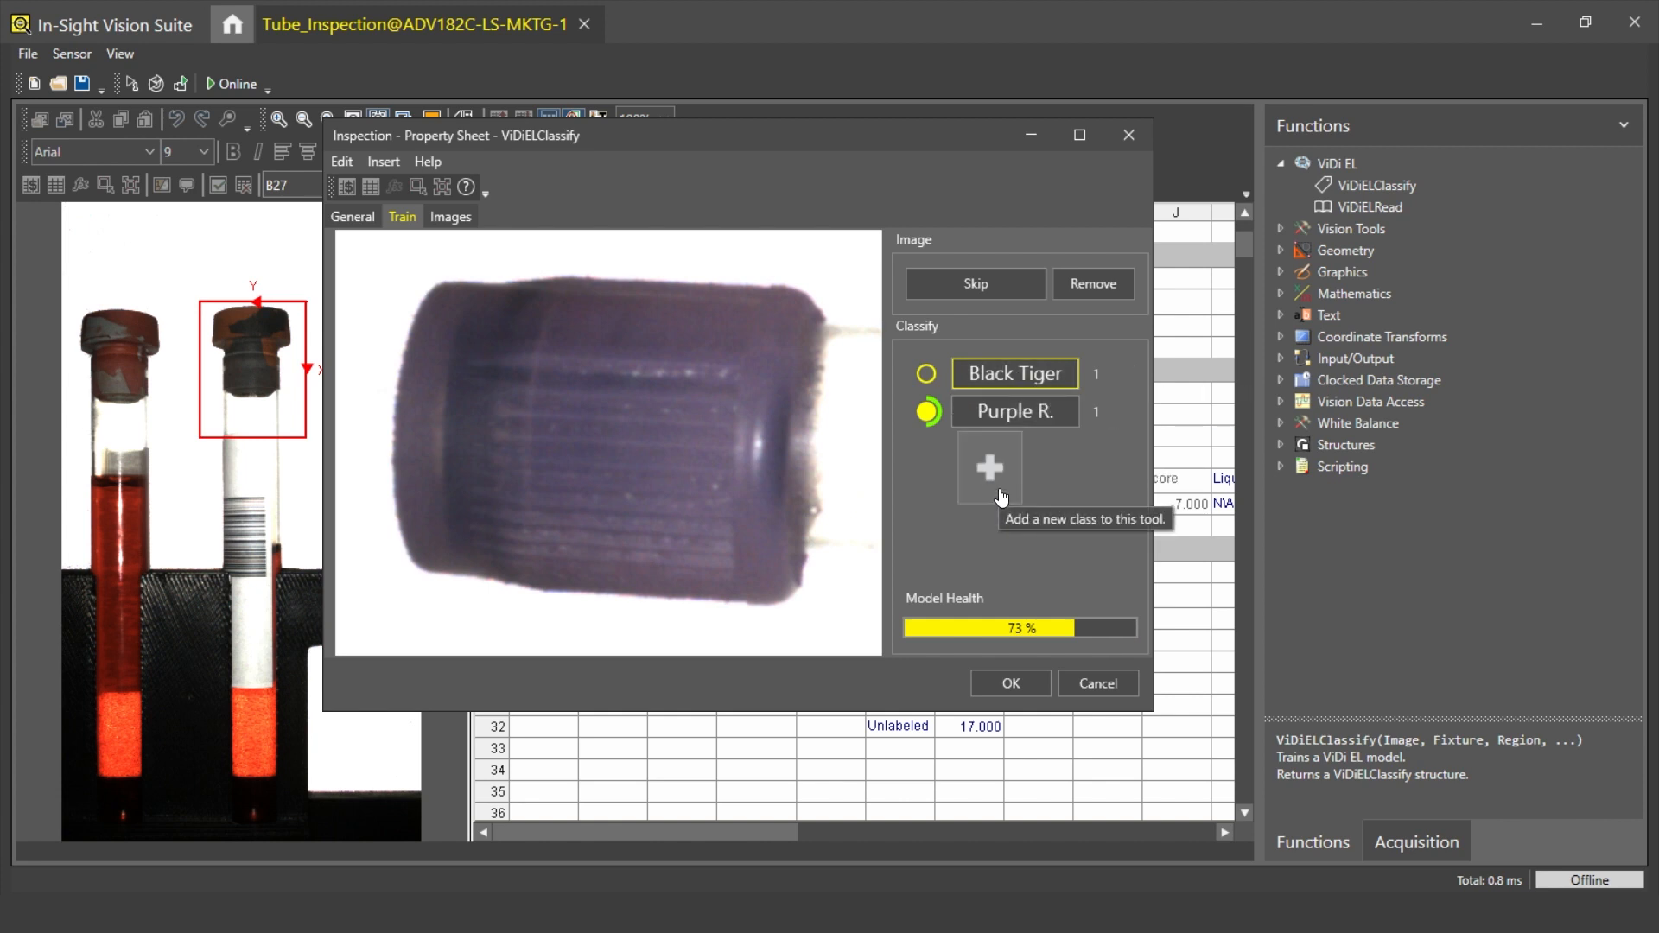
pyautogui.click(997, 489)
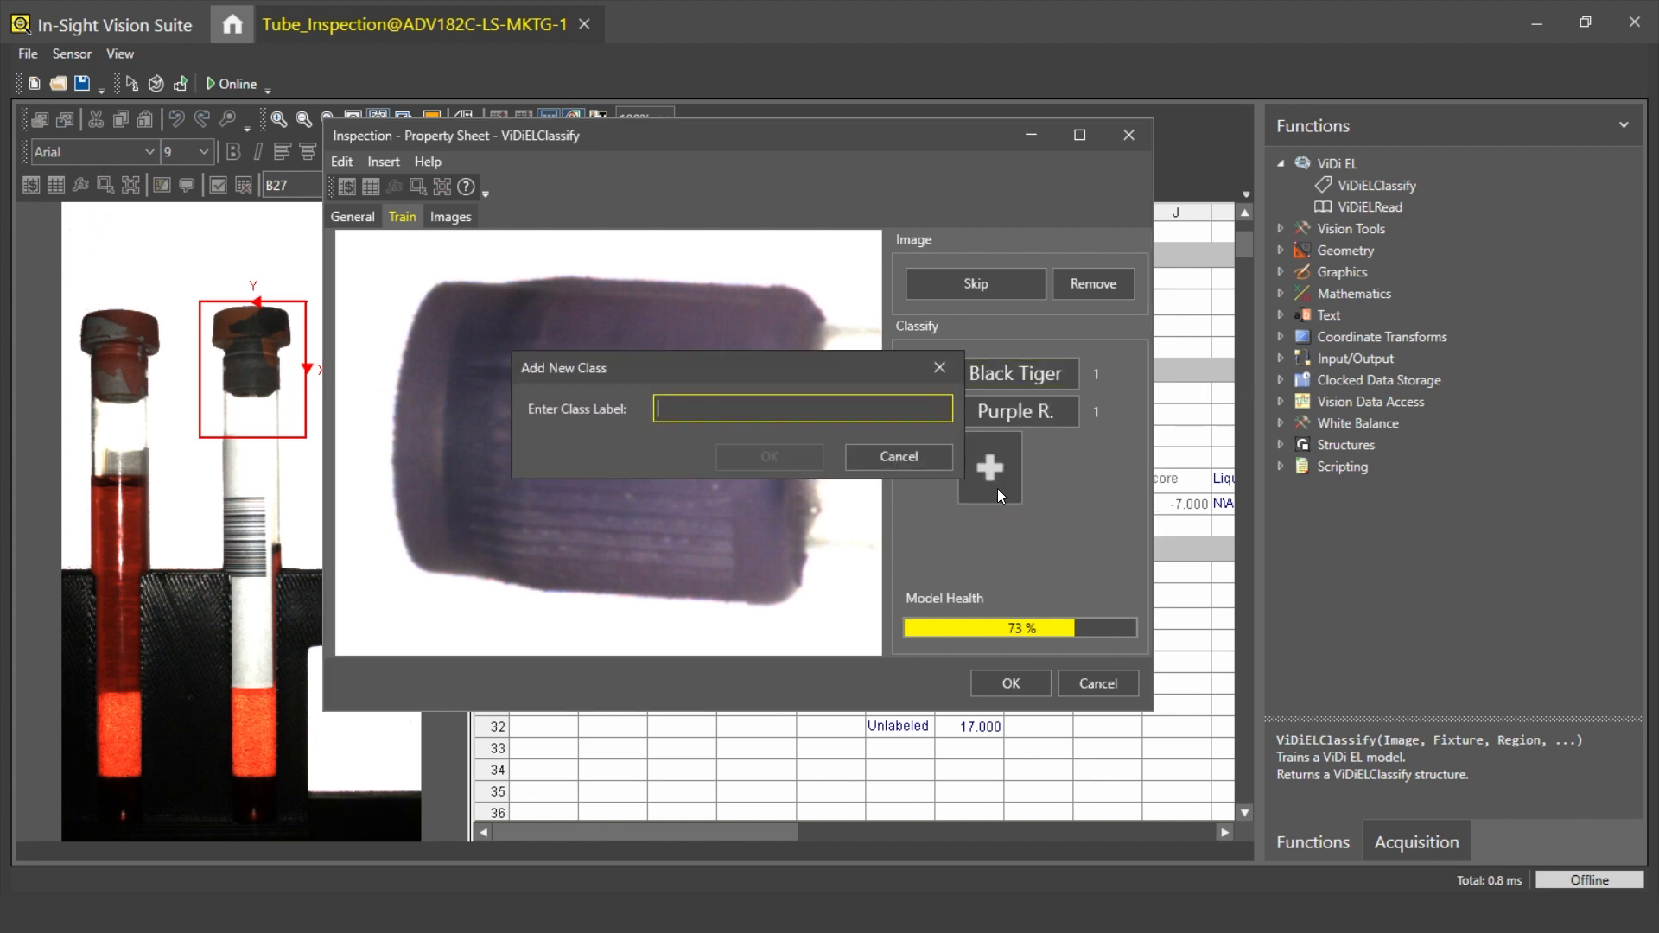
pyautogui.write('Purple')
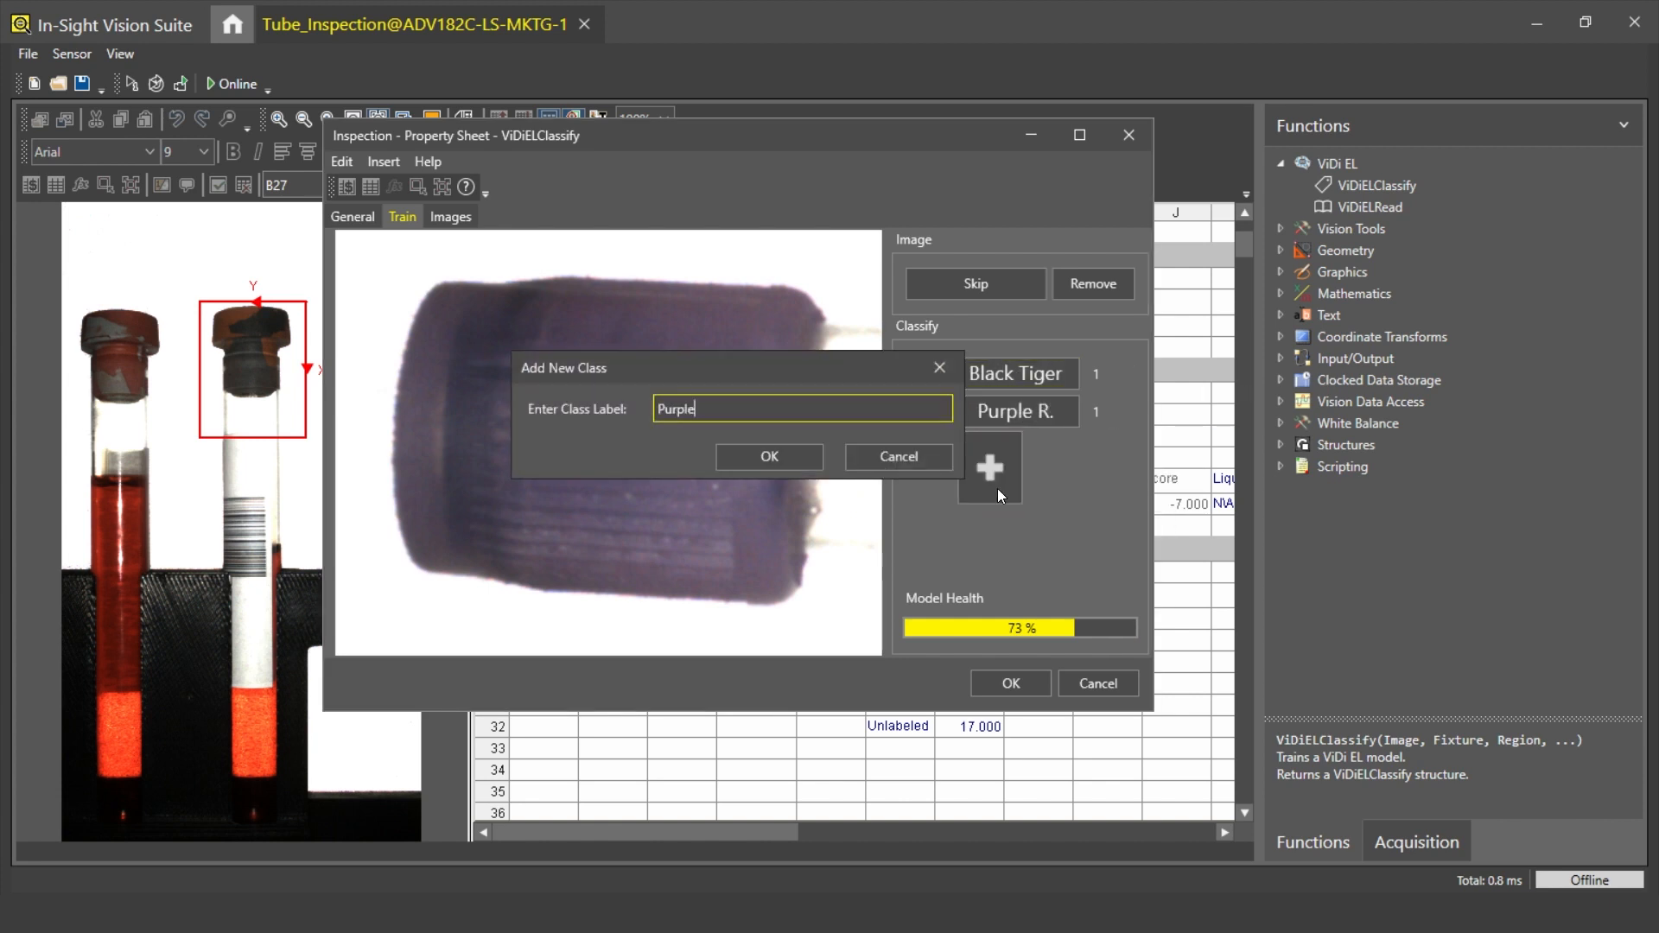
pyautogui.click(770, 458)
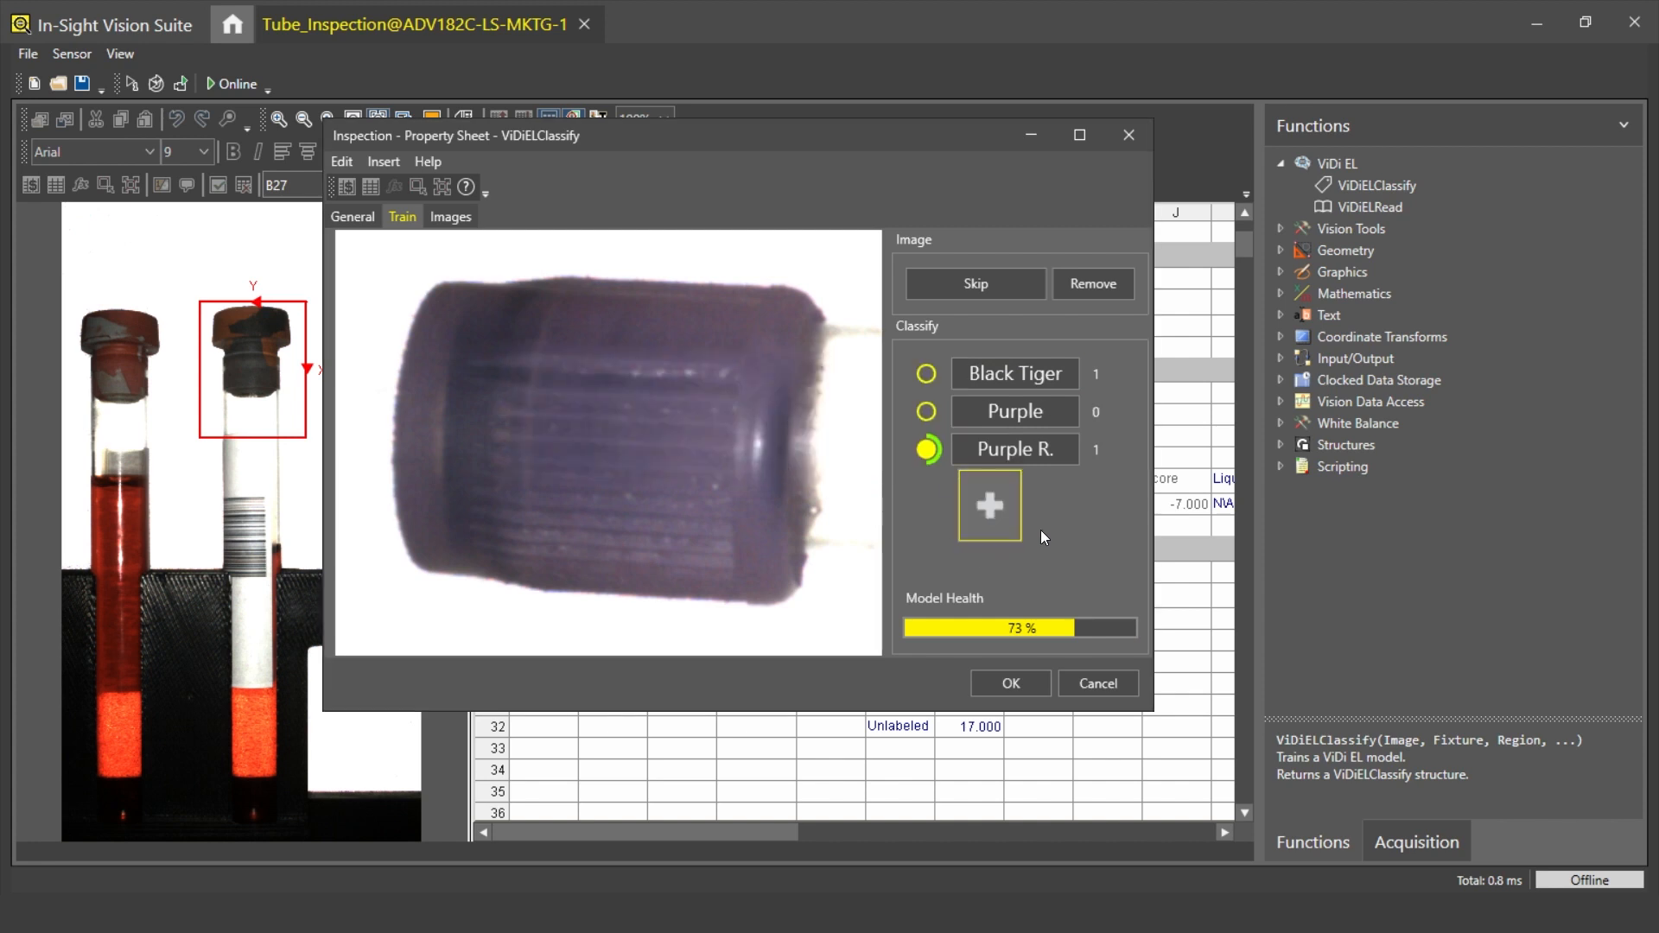
pyautogui.click(1036, 420)
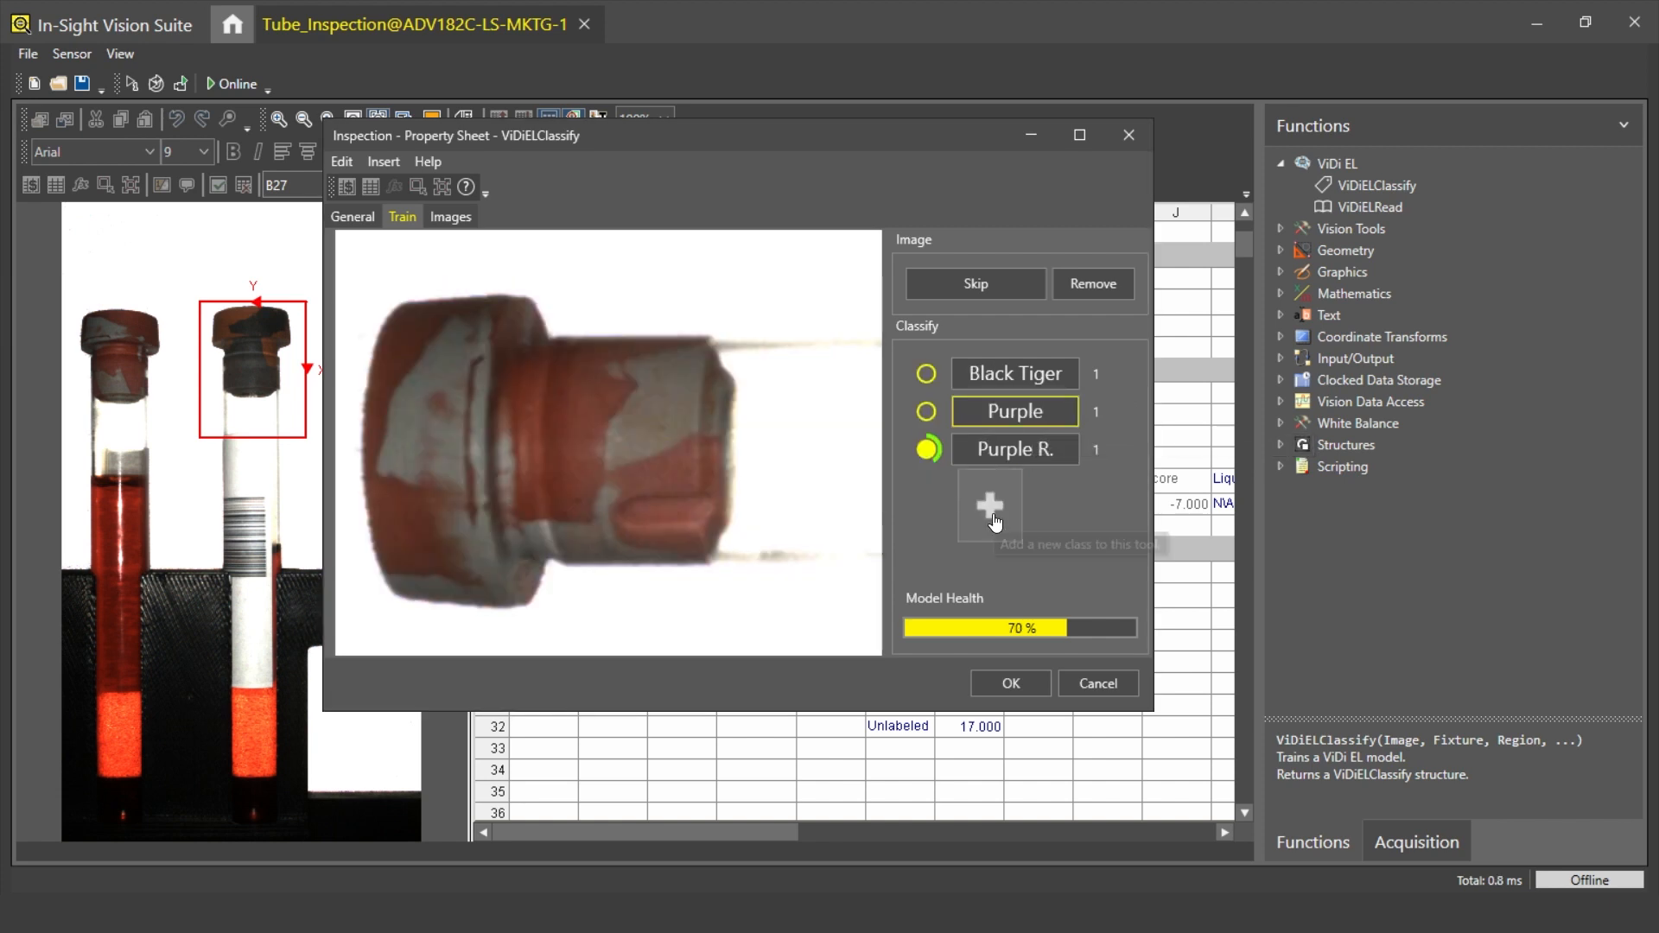
# Create the Grey Tiger class and label further caps as Grey Tiger, Purple R. and Black Tiger.
pyautogui.click(994, 511)
pyautogui.write('G')
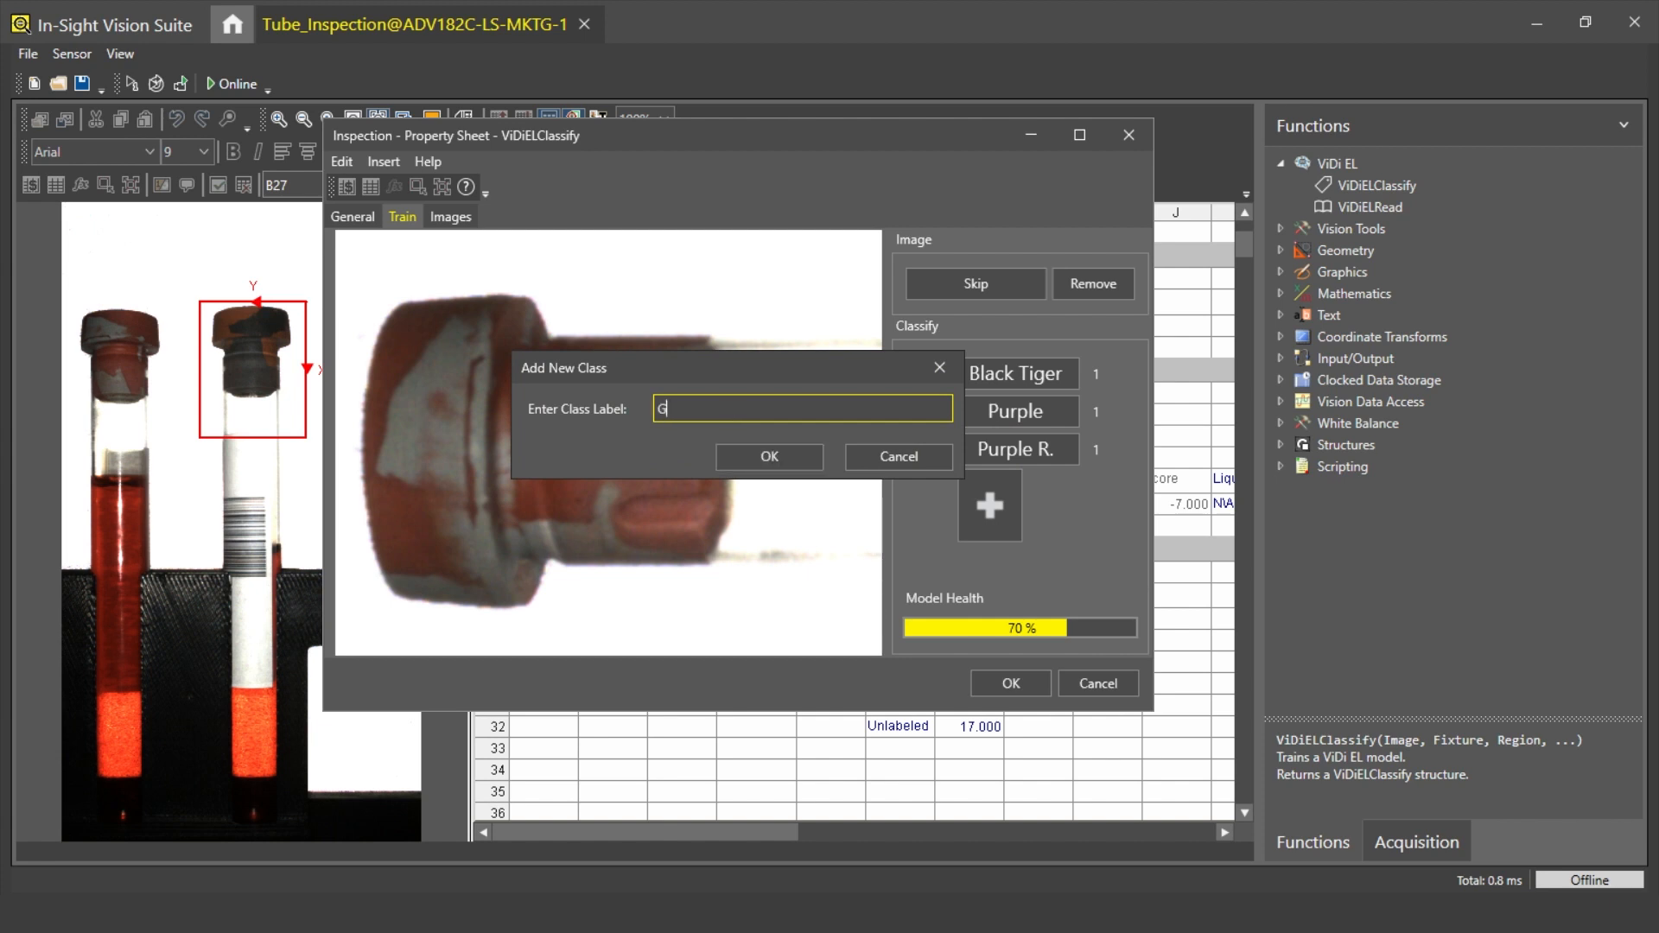
pyautogui.write('rey Tiger')
pyautogui.click(769, 457)
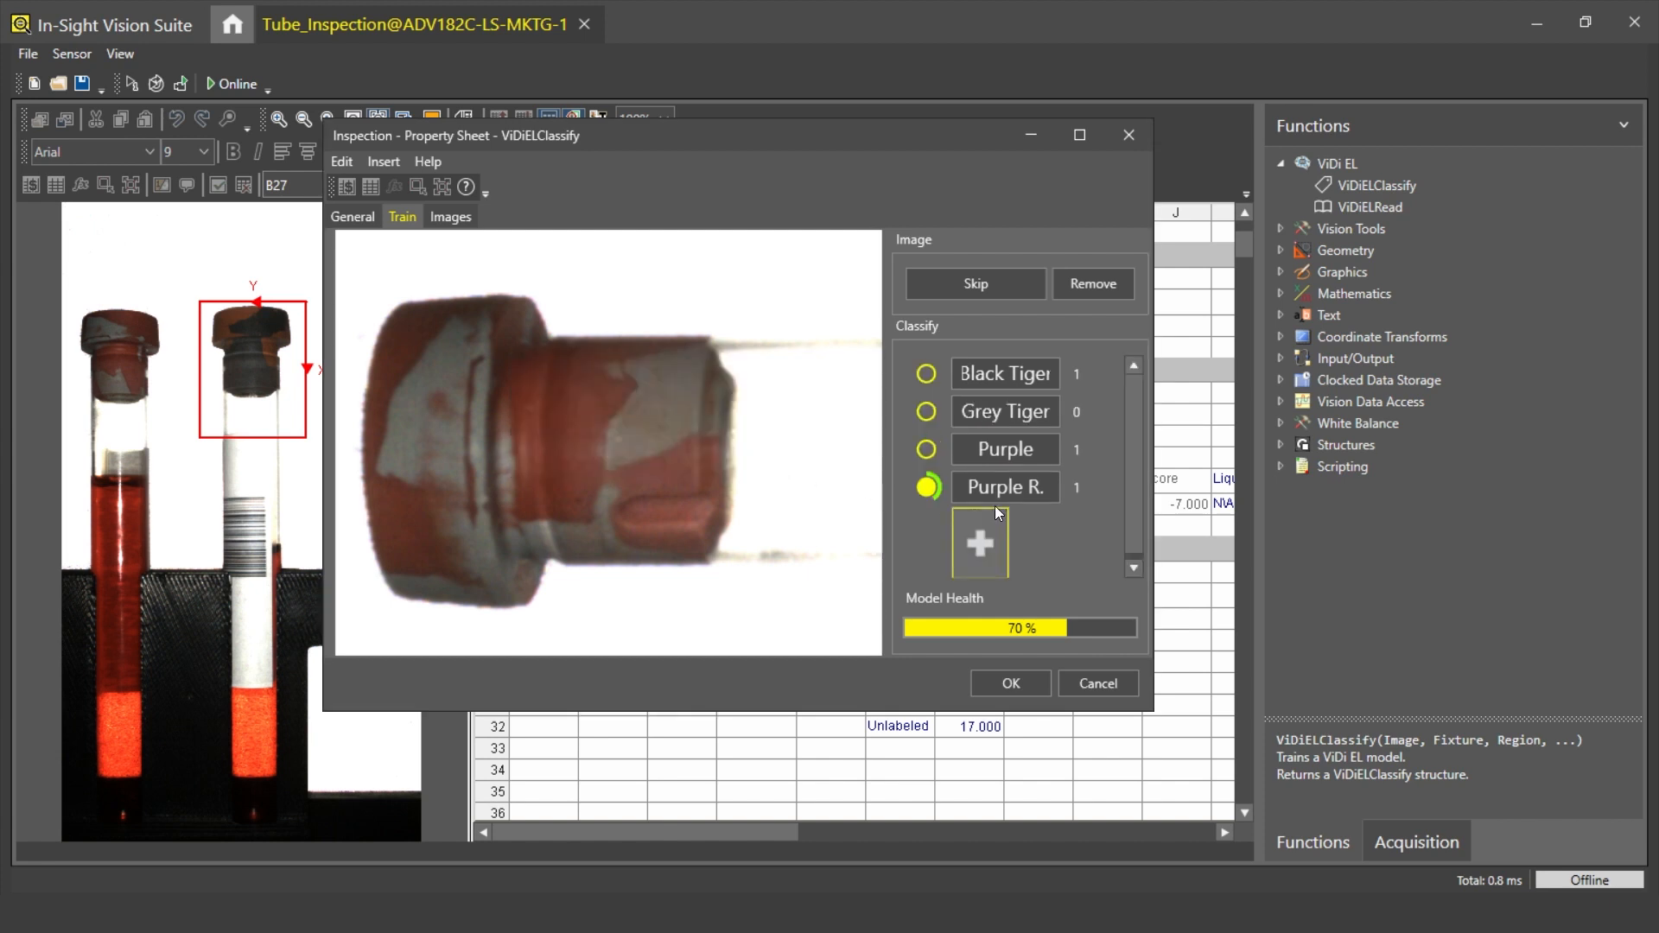
pyautogui.click(1004, 410)
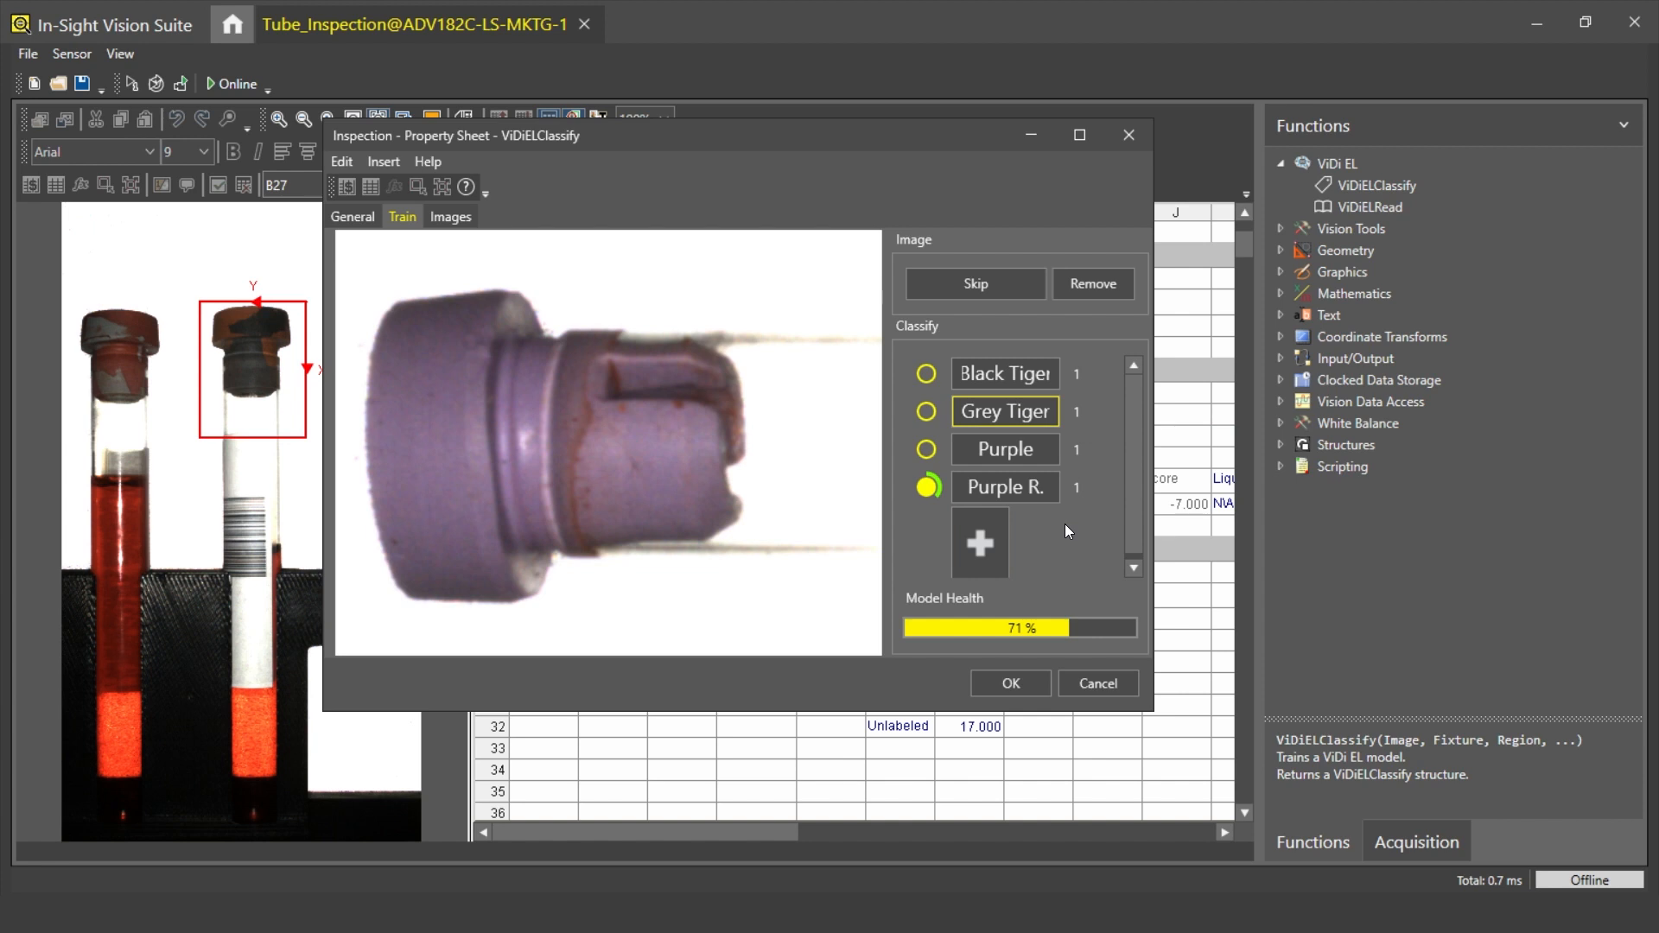
pyautogui.click(1026, 493)
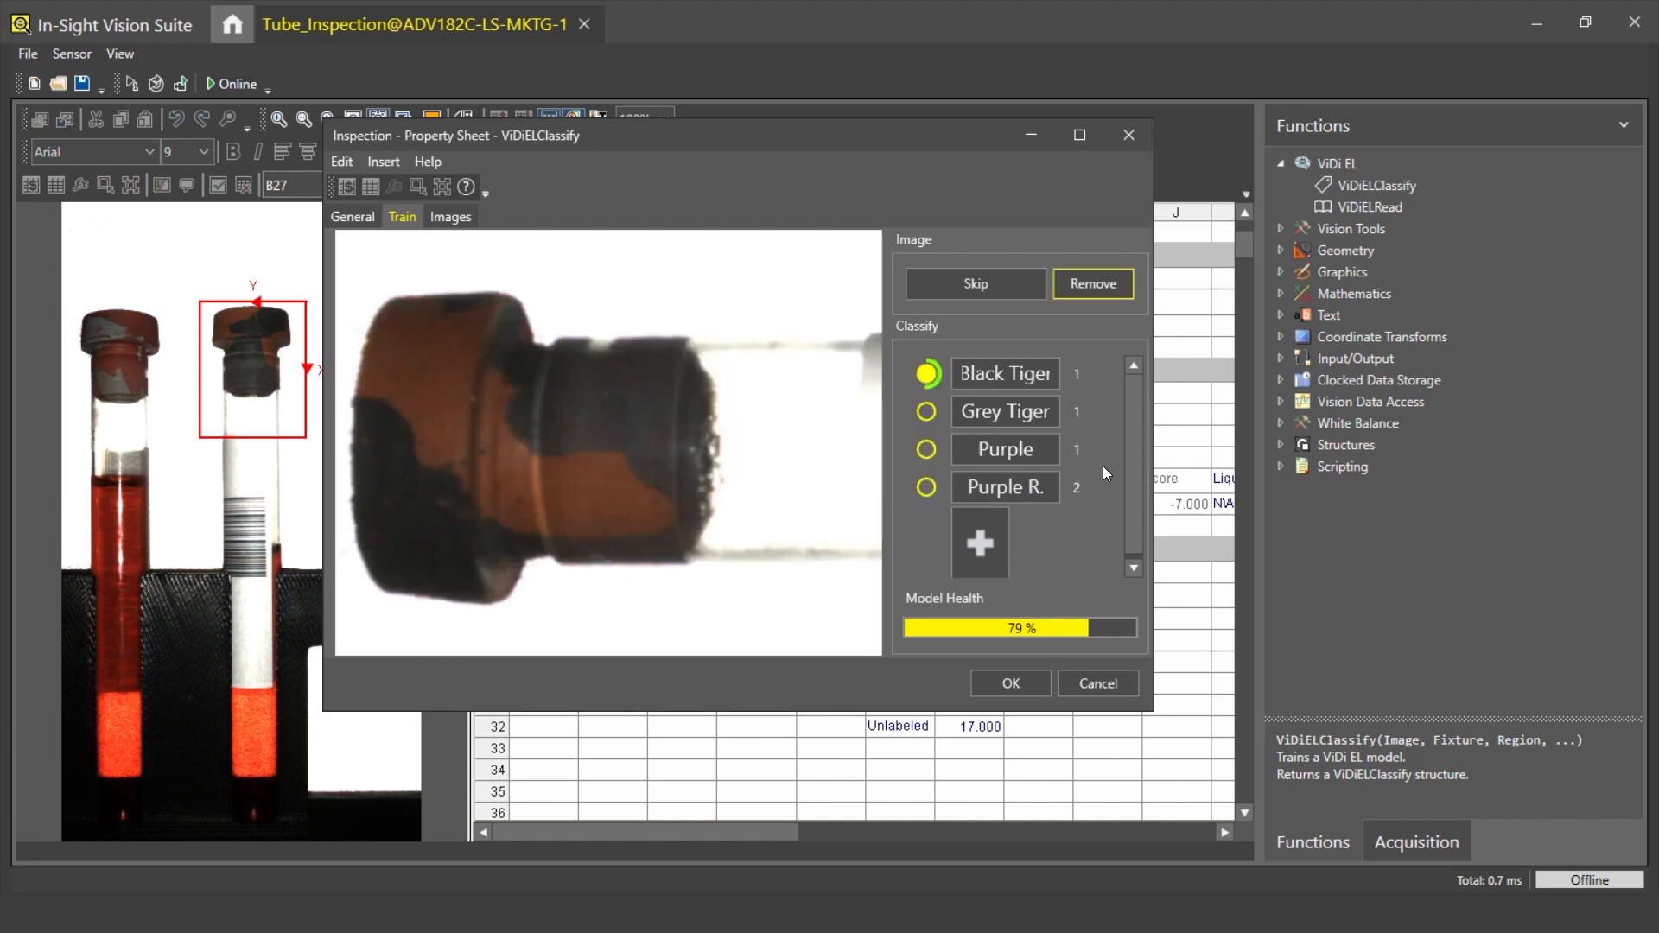
pyautogui.click(1019, 380)
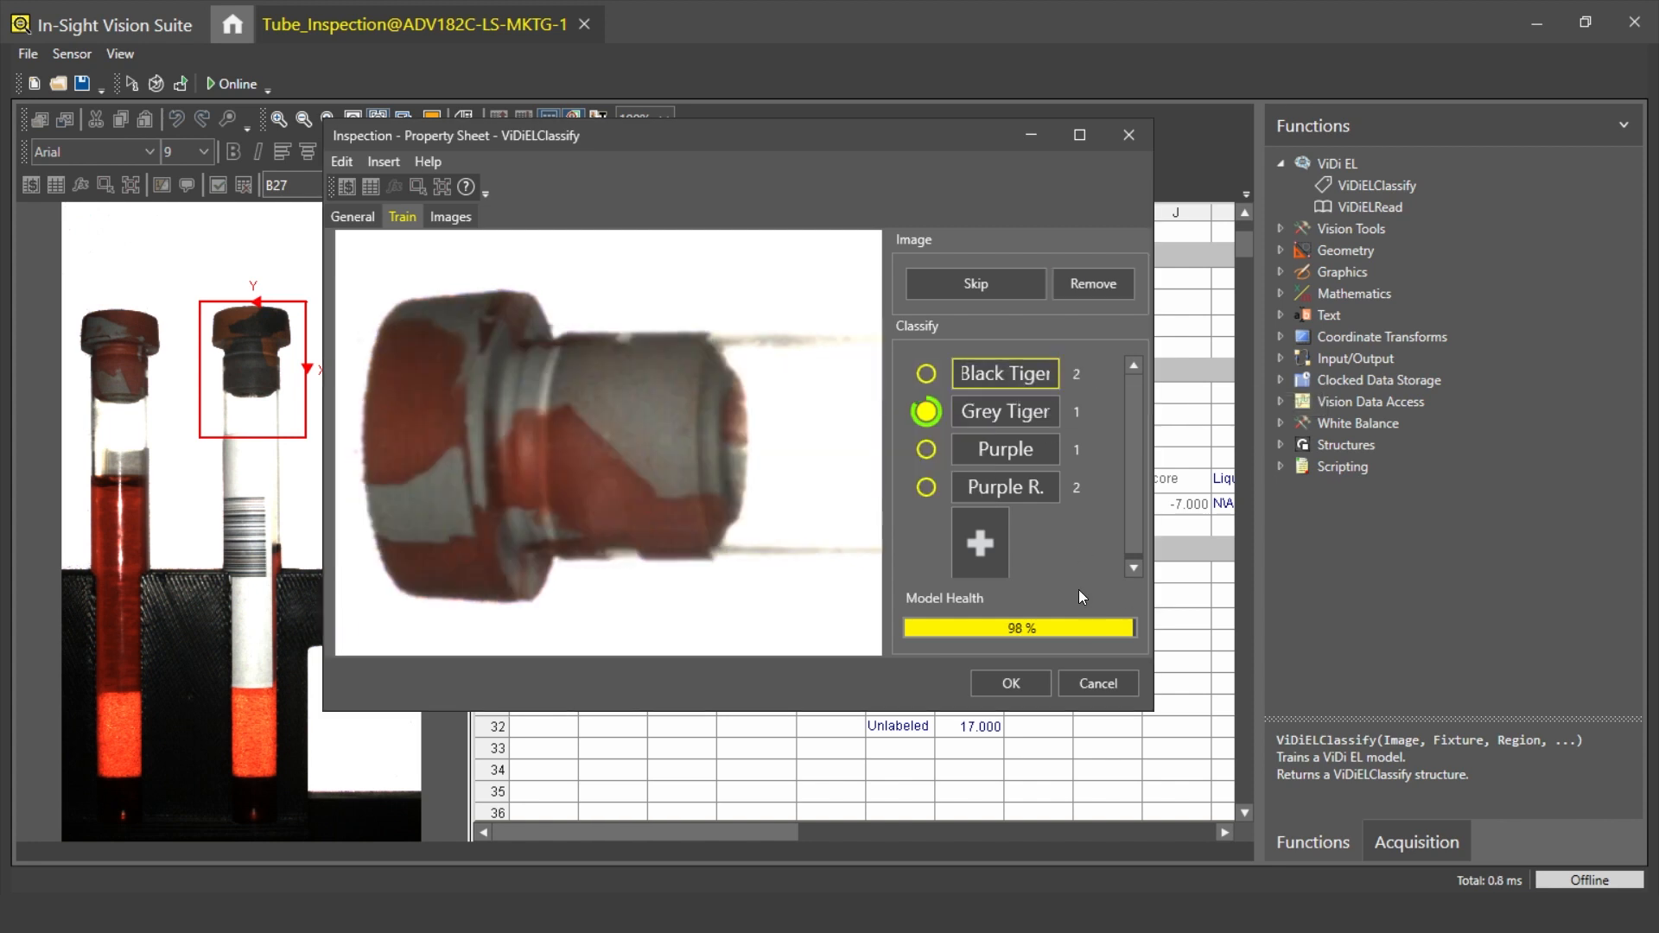
pyautogui.click(1006, 413)
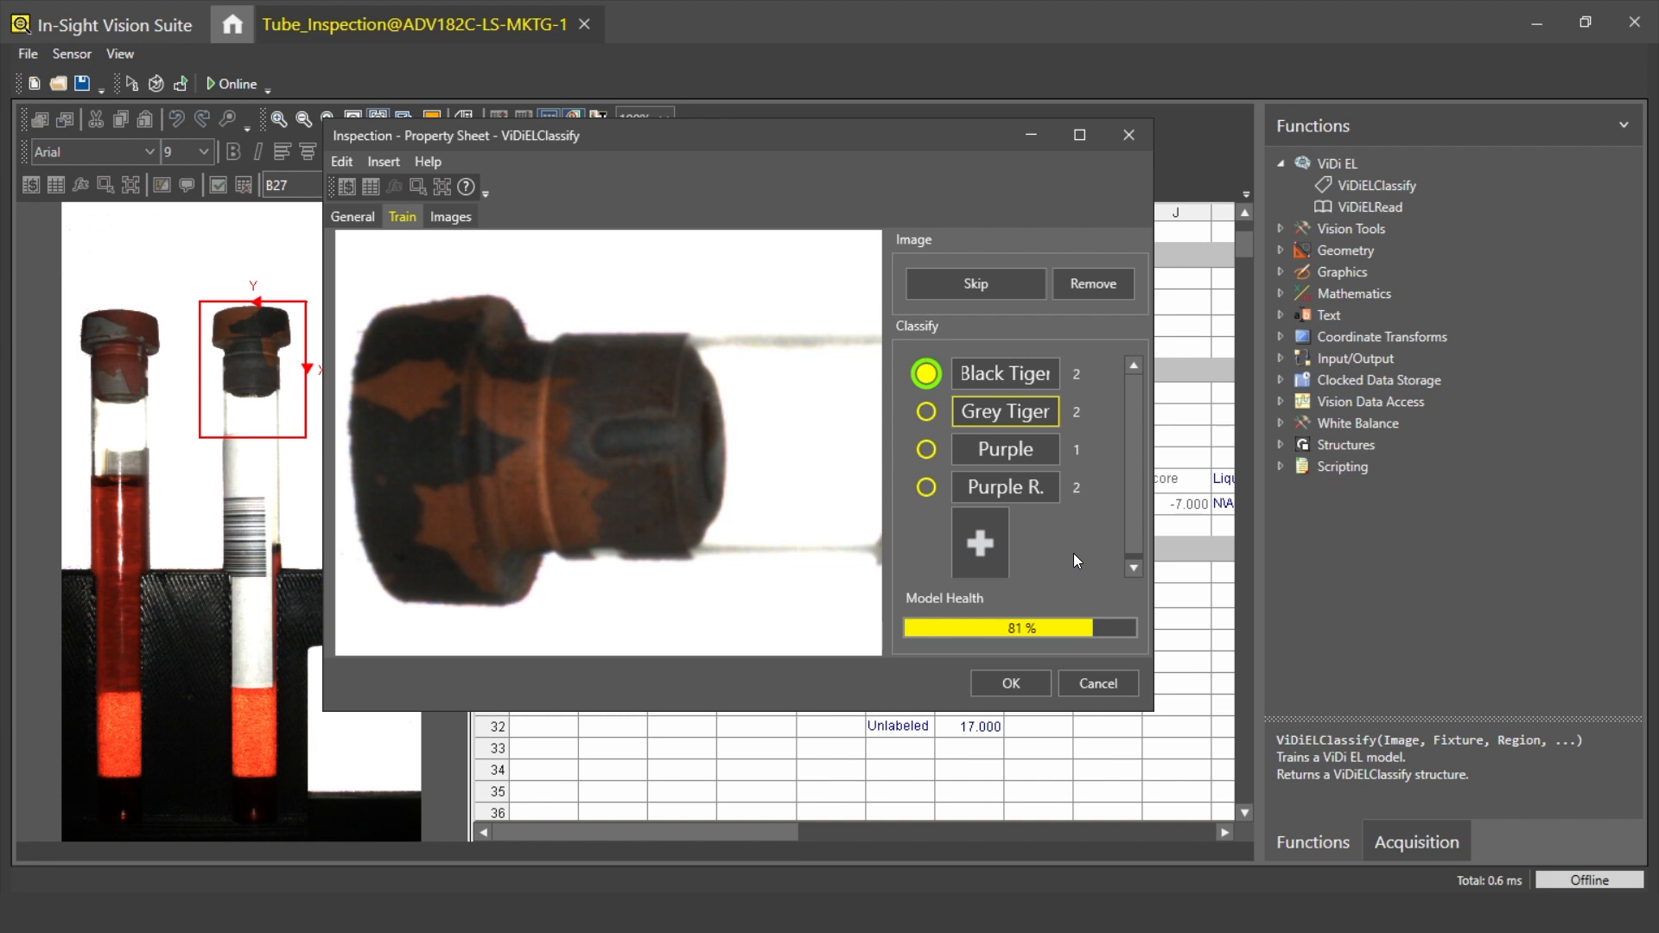
pyautogui.click(1007, 374)
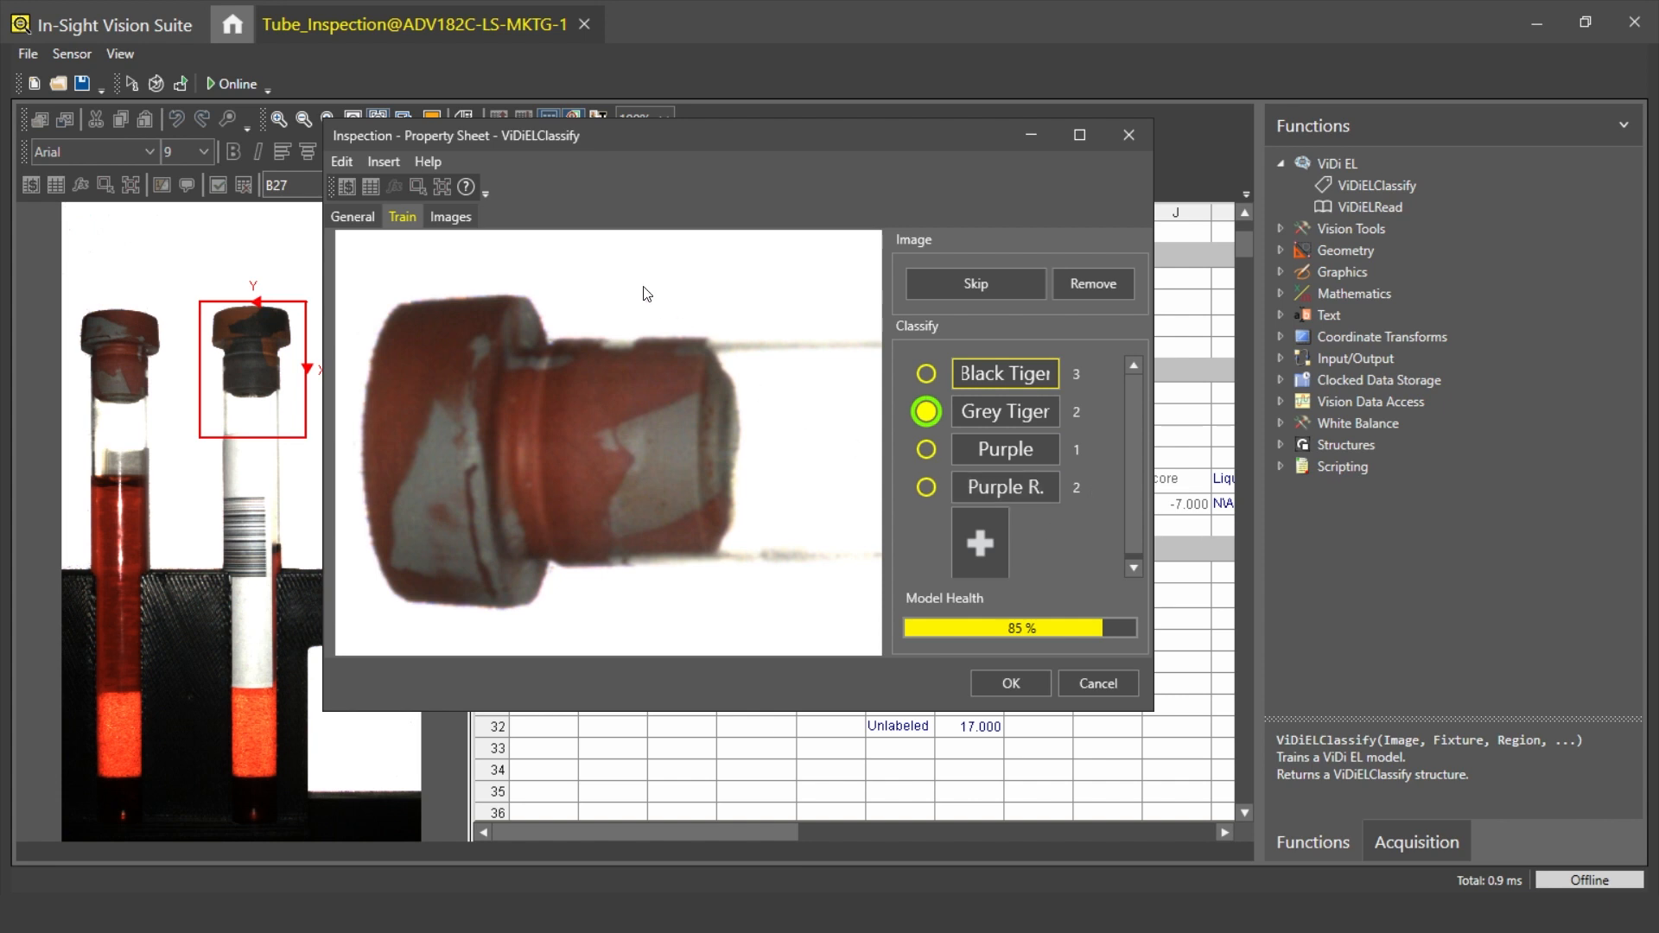
# In the maximized Images view, label the remaining Black Tiger and both Grey Tiger images.
pyautogui.click(450, 217)
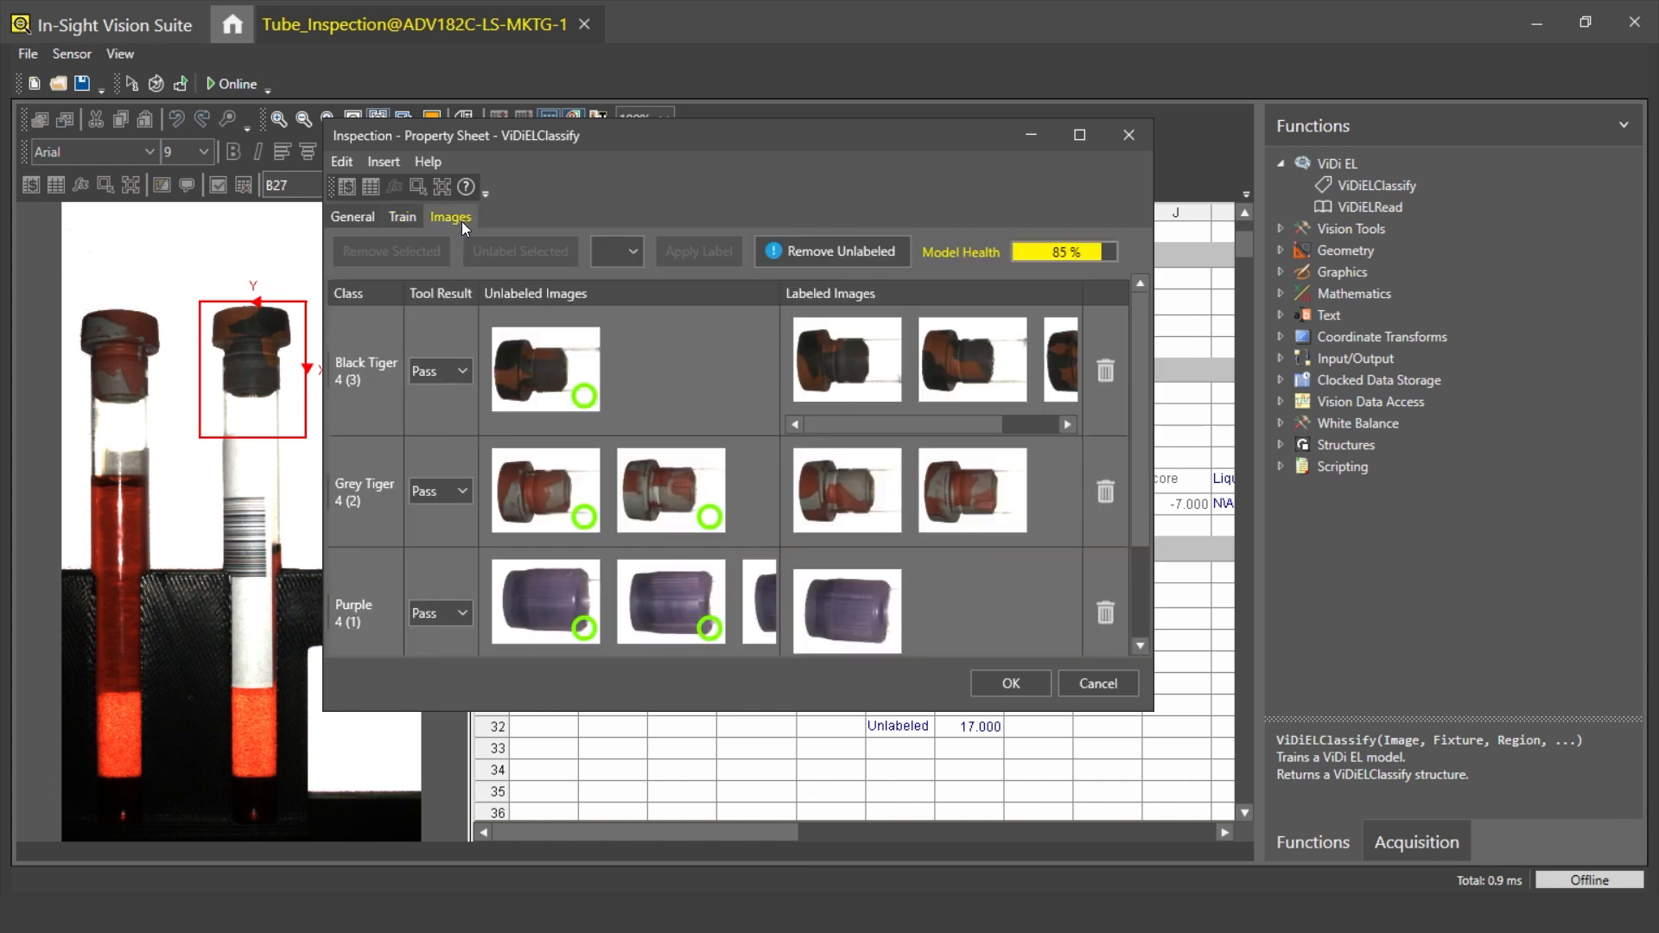
pyautogui.click(1085, 136)
pyautogui.click(229, 225)
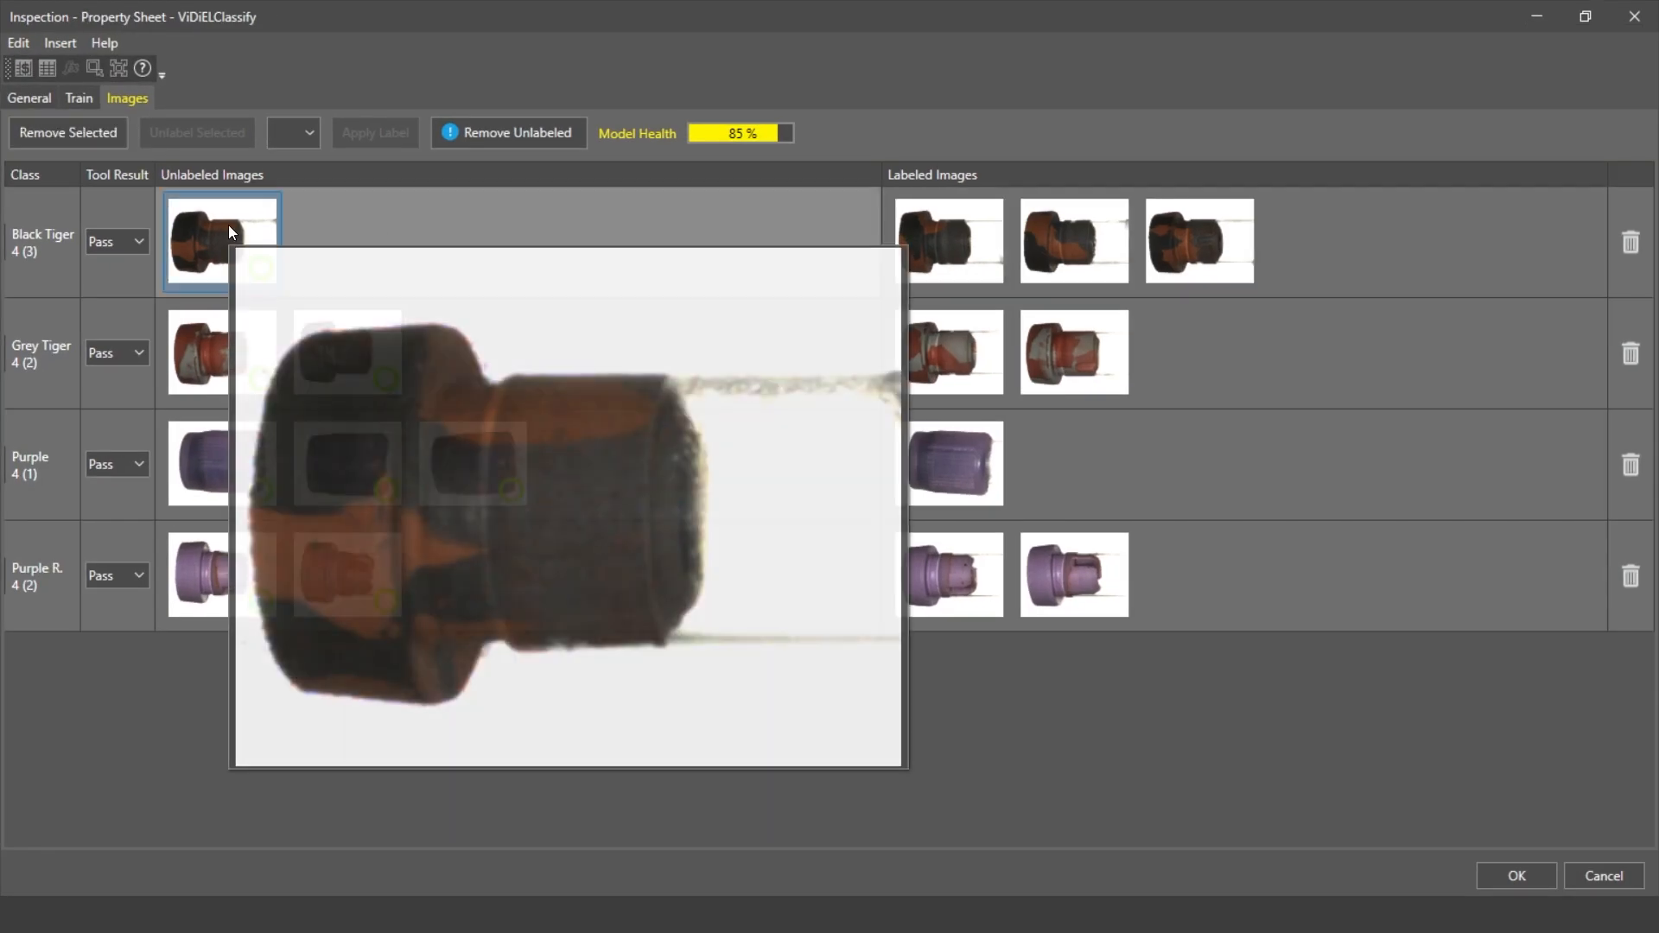
pyautogui.click(1403, 251)
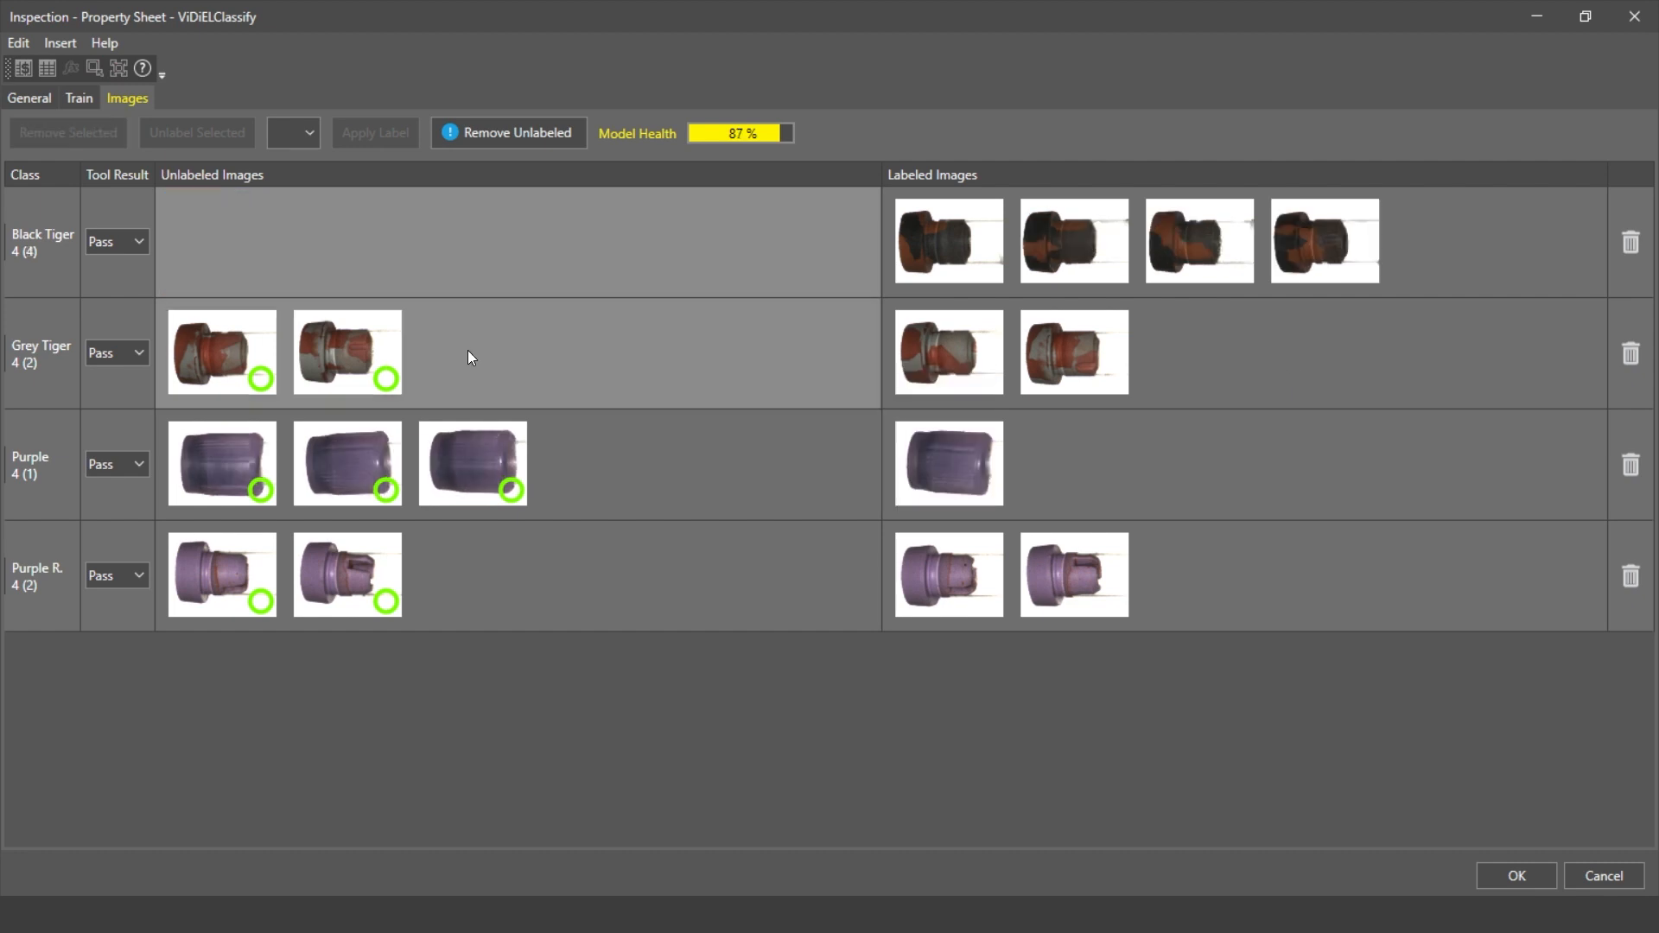
pyautogui.click(234, 331)
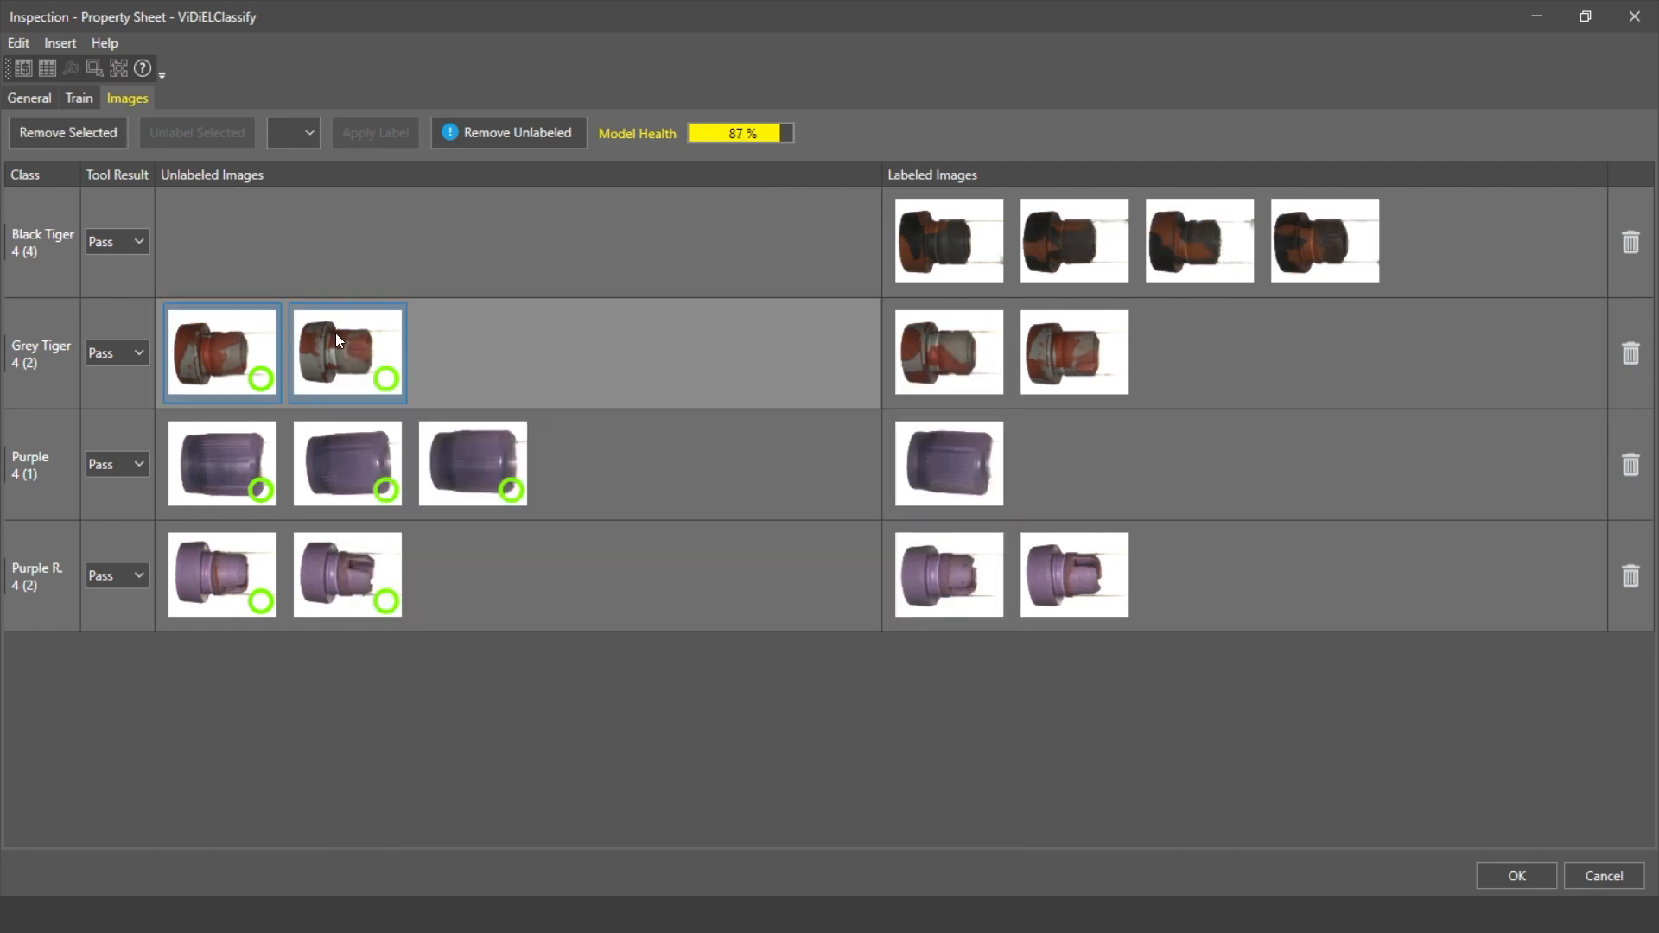
pyautogui.keyDown('ctrl'); pyautogui.click(352, 333); pyautogui.keyUp('ctrl')
pyautogui.moveTo(353, 326); pyautogui.dragTo(1356, 329)
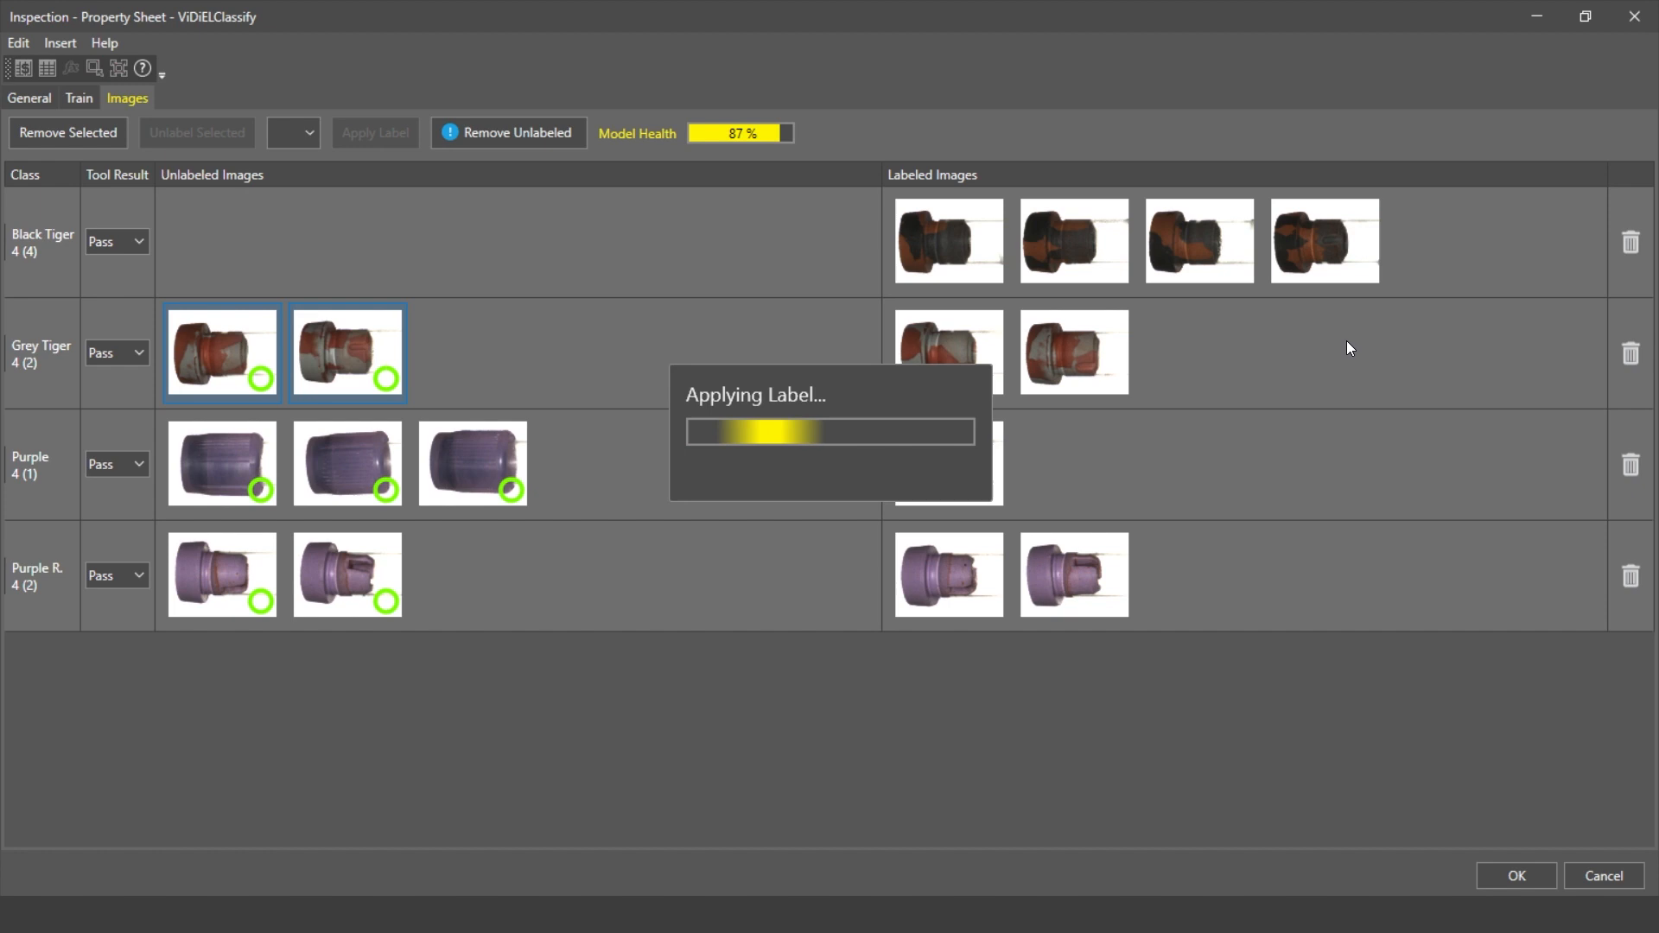
# Label the three Purple and two Purple R. images and accept the labels with OK.
pyautogui.click(220, 454)
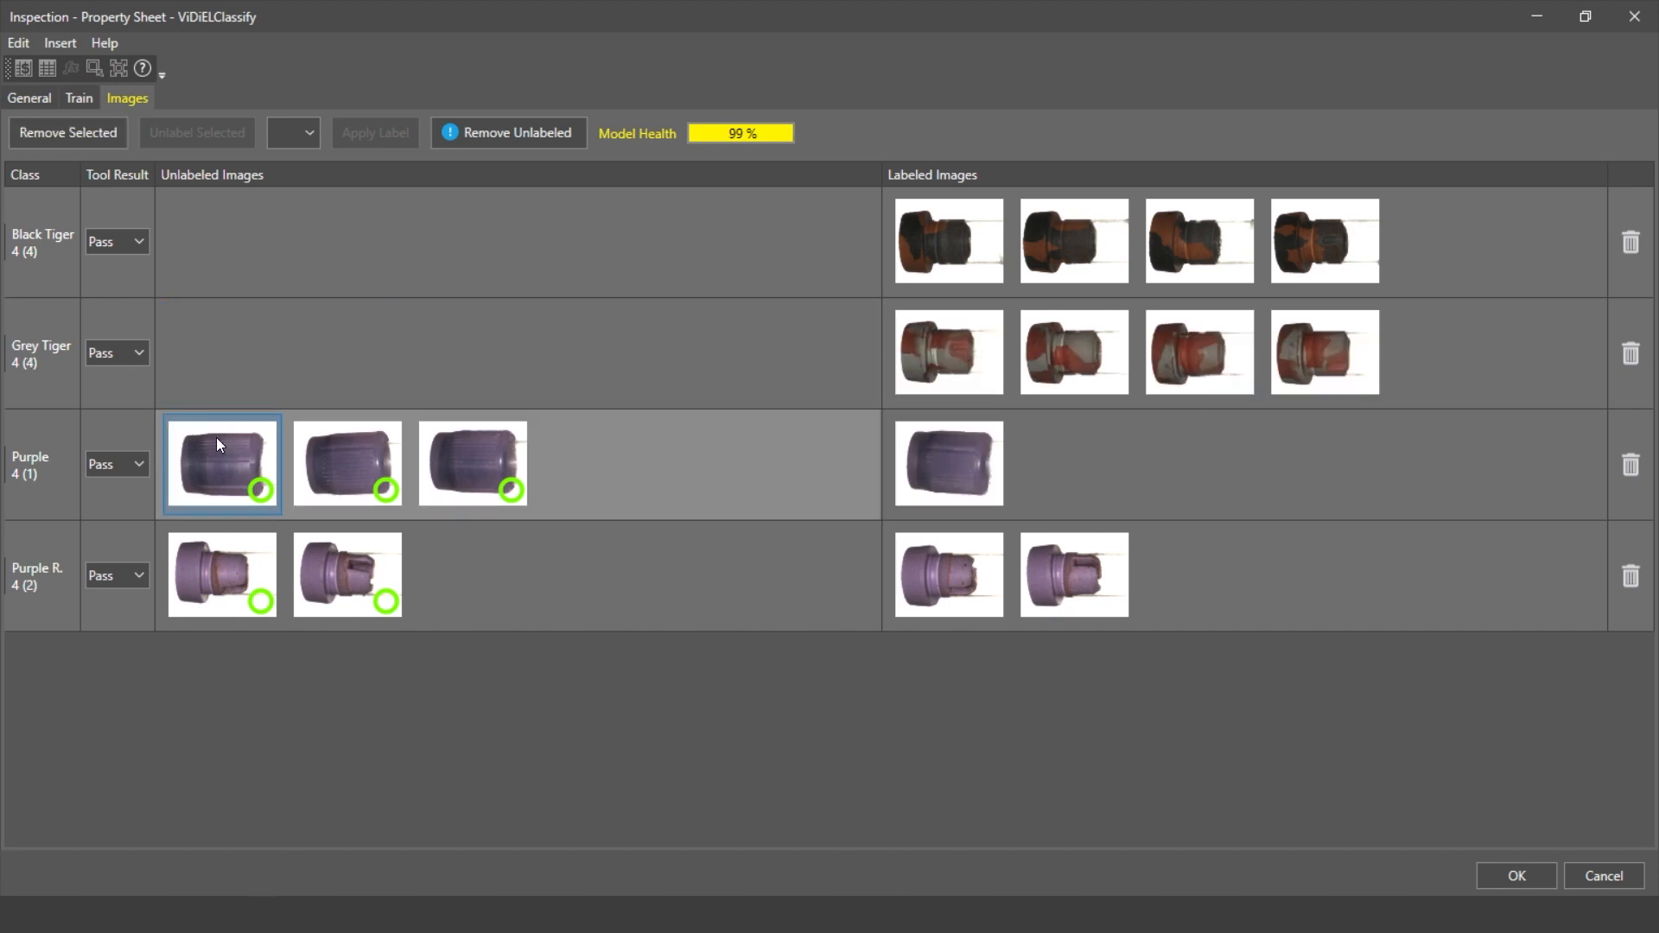
pyautogui.keyDown('ctrl'); pyautogui.click(348, 454); pyautogui.keyUp('ctrl')
pyautogui.keyDown('ctrl'); pyautogui.click(452, 447); pyautogui.keyUp('ctrl')
pyautogui.moveTo(453, 447); pyautogui.dragTo(1190, 452)
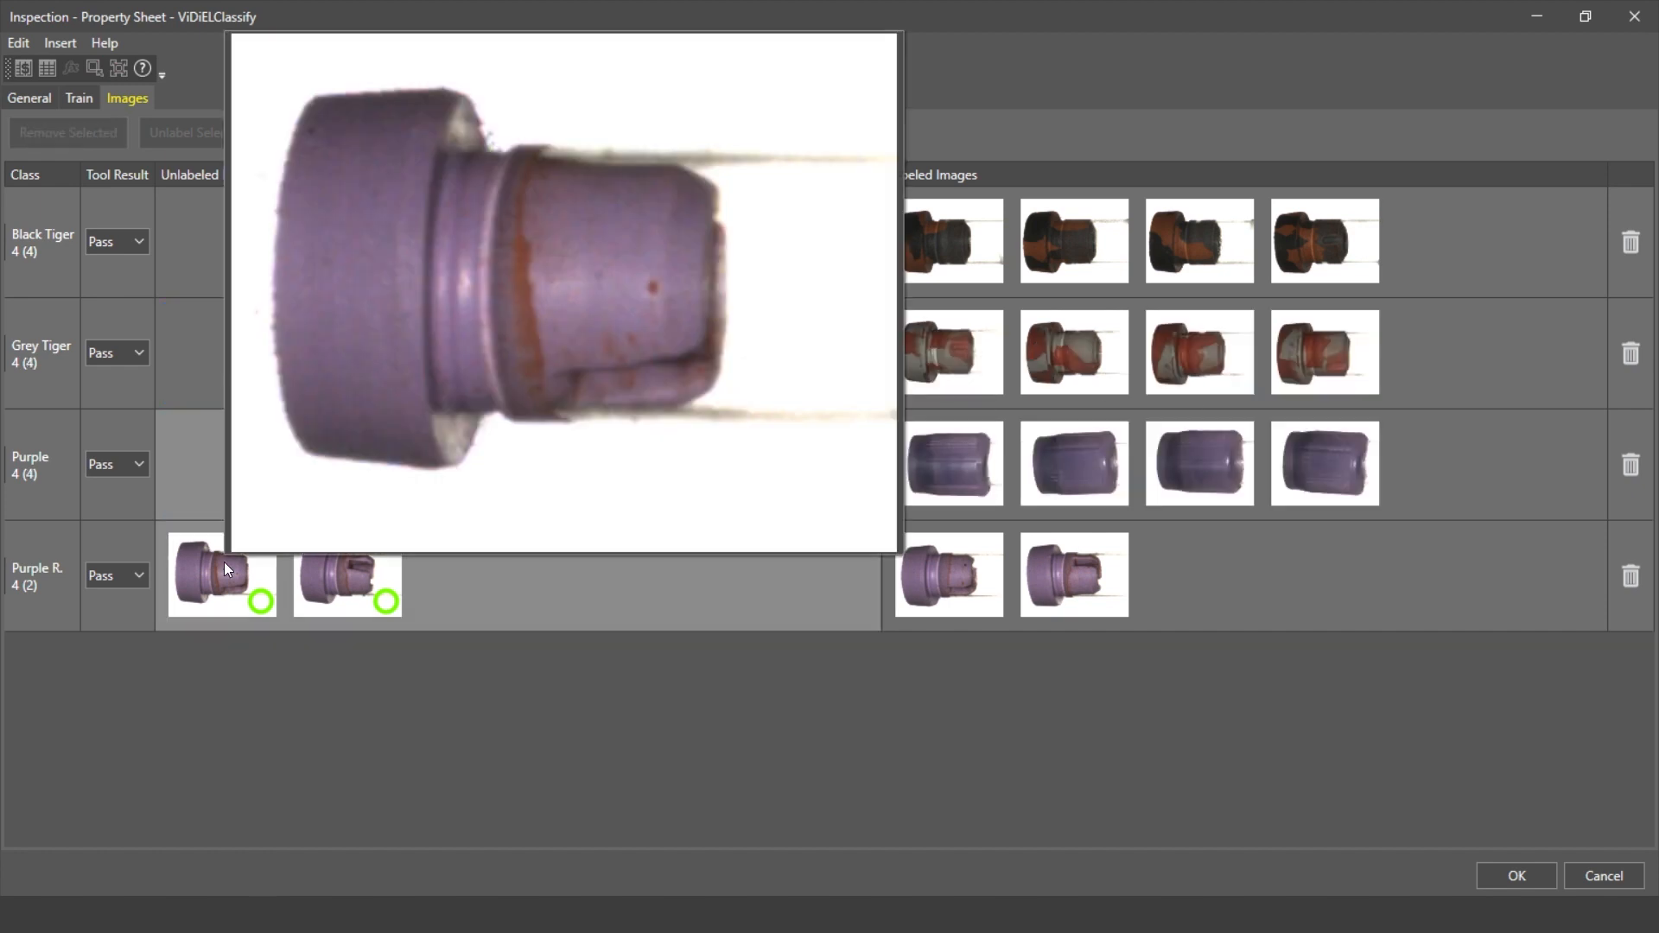
pyautogui.click(334, 565)
pyautogui.moveTo(334, 565); pyautogui.dragTo(1235, 575)
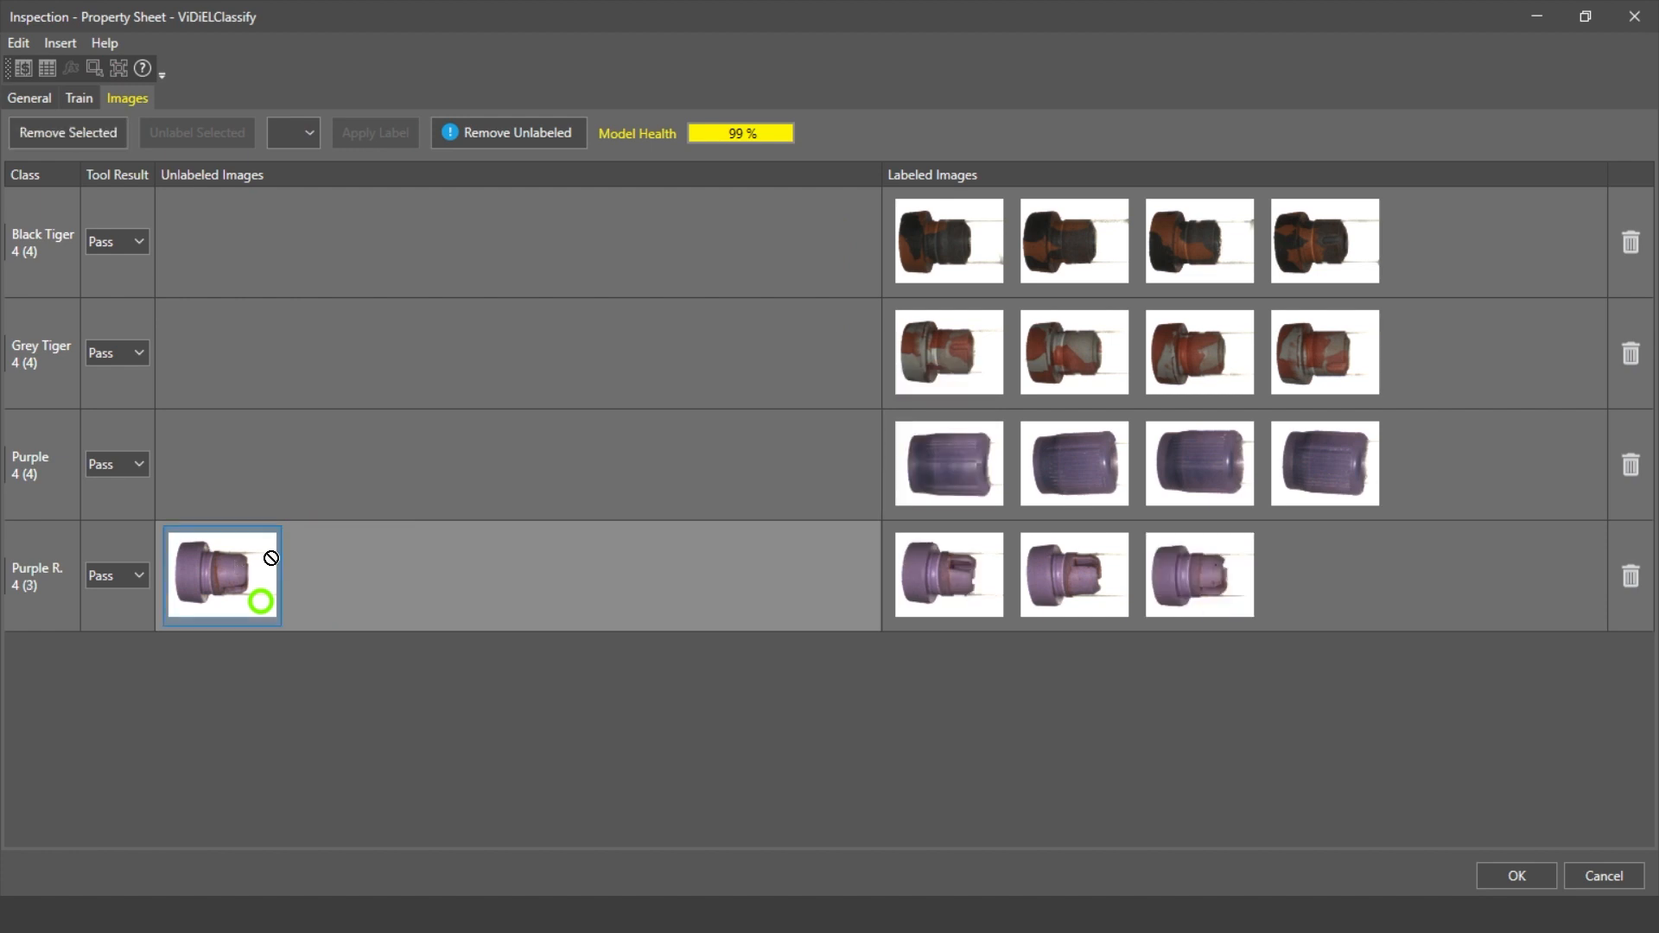
pyautogui.moveTo(221, 570); pyautogui.dragTo(1304, 610)
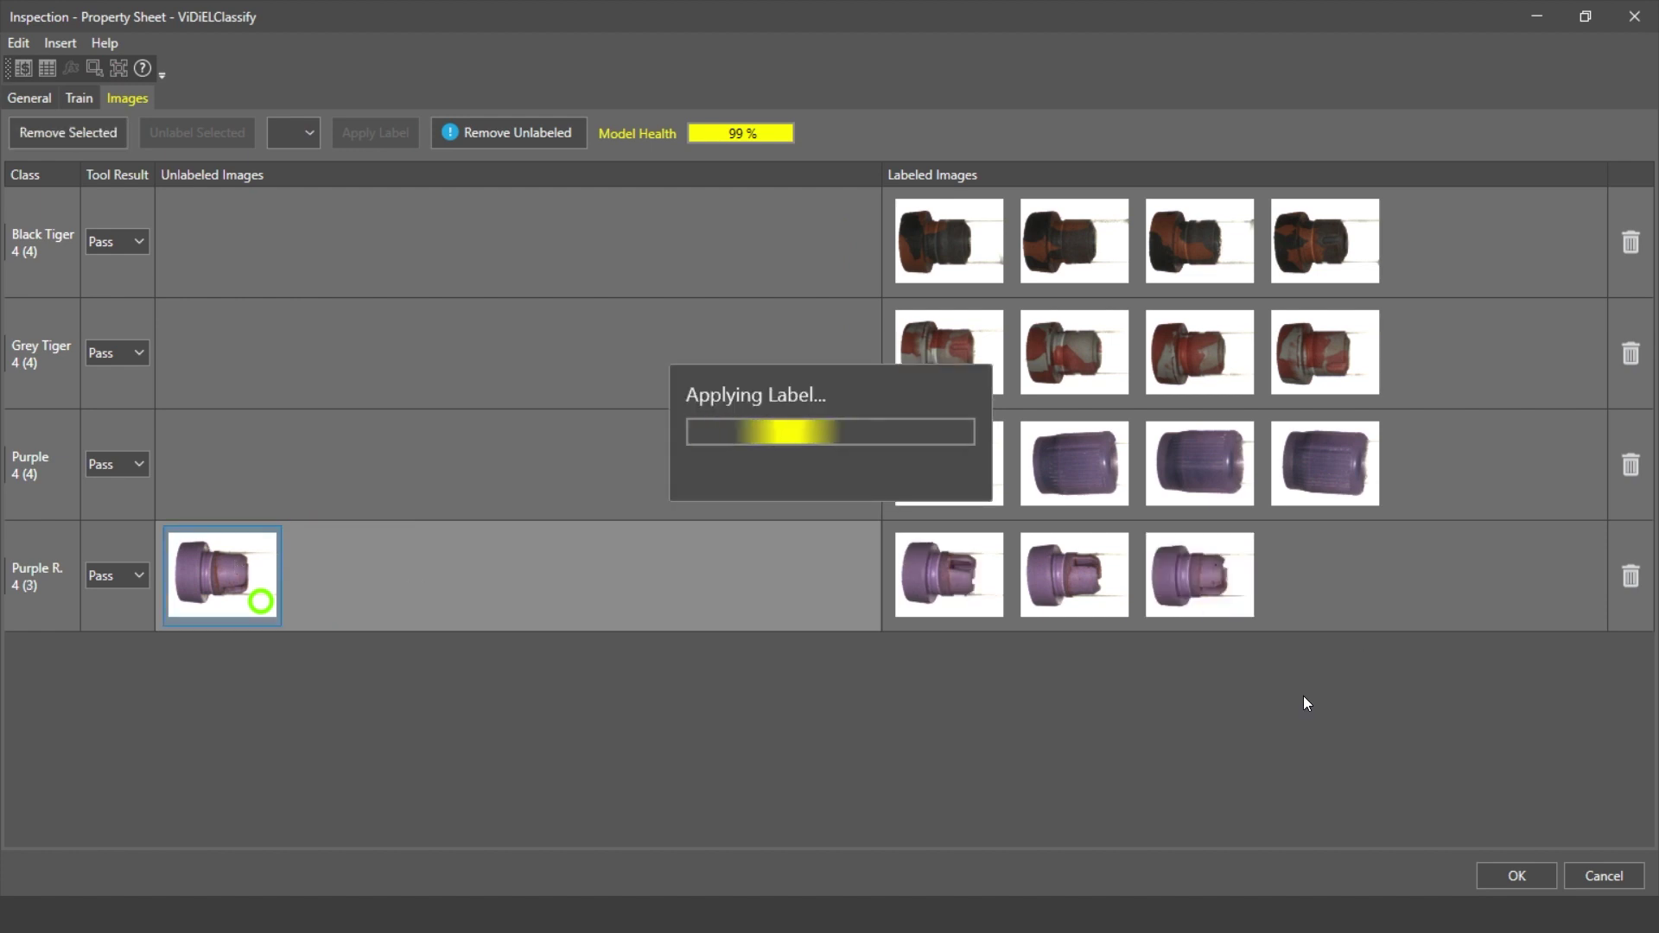
pyautogui.click(1511, 875)
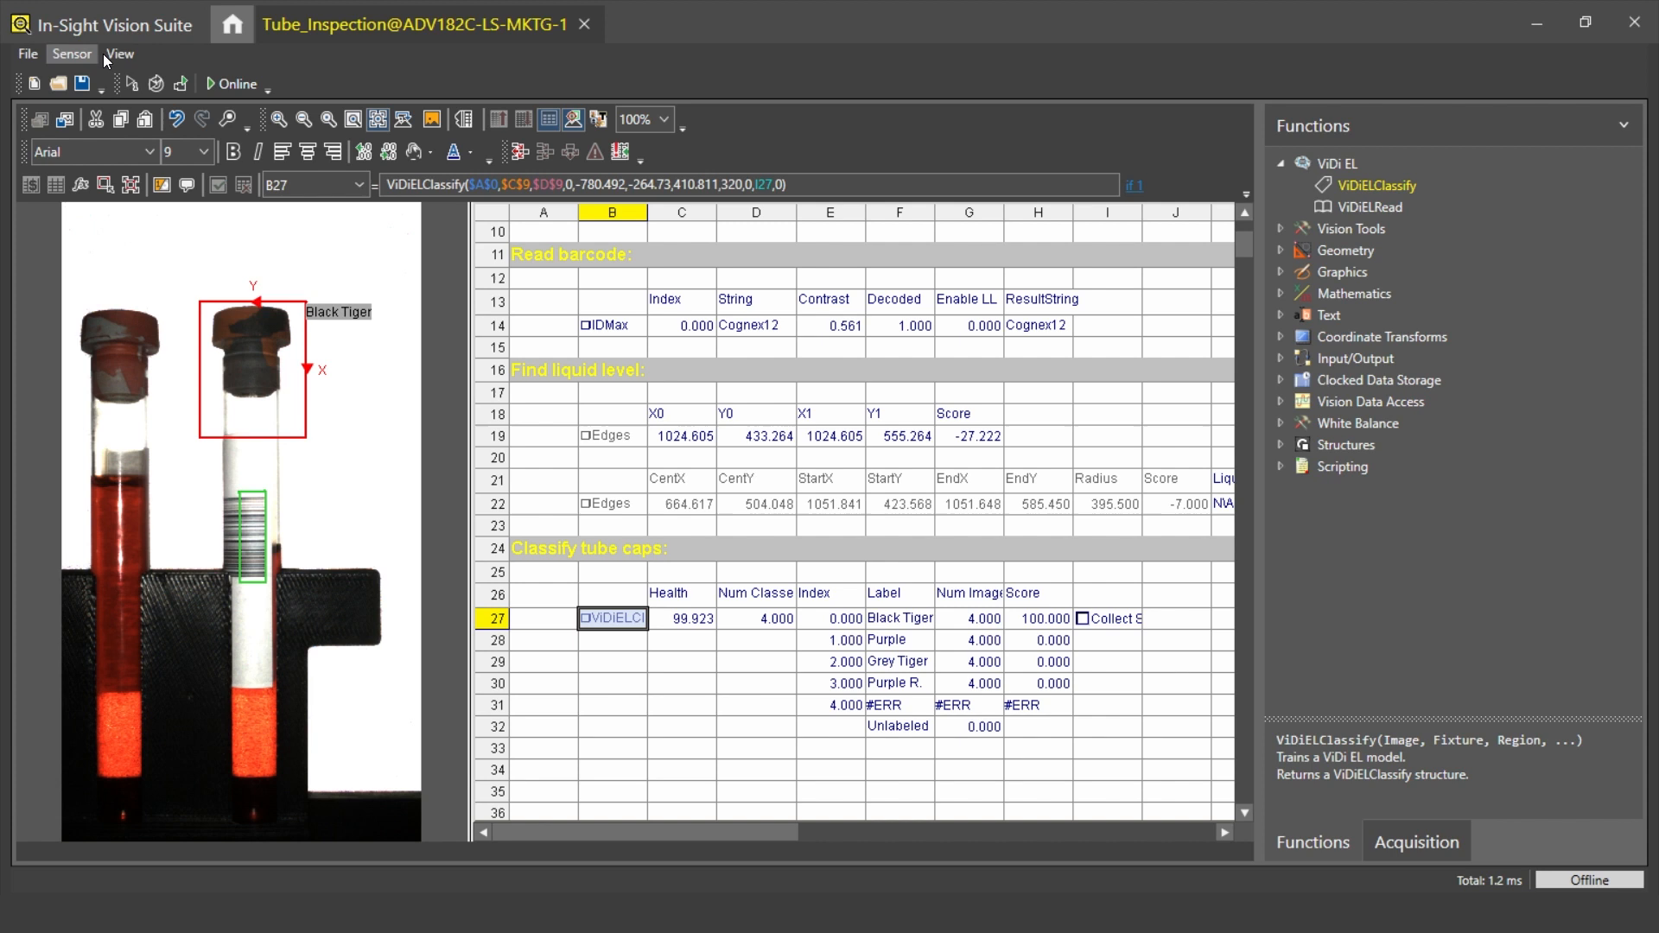
# Make the cap label F27 and score H27 bold, triggering new tube images to test the model.
pyautogui.click(132, 82)
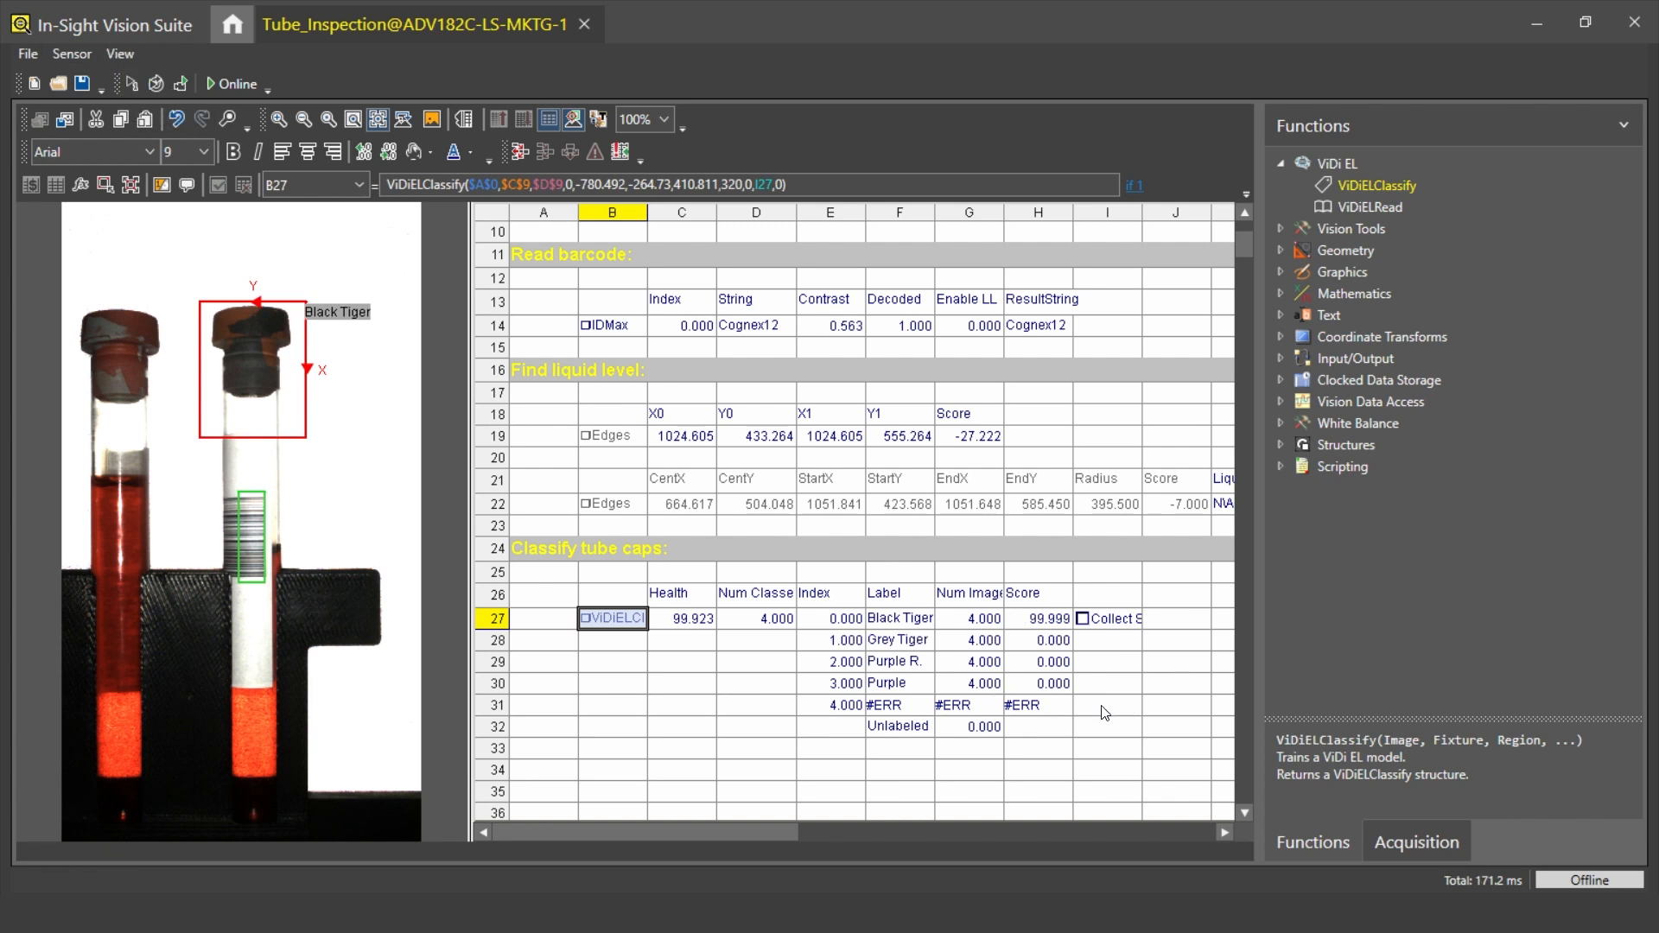
pyautogui.click(894, 621)
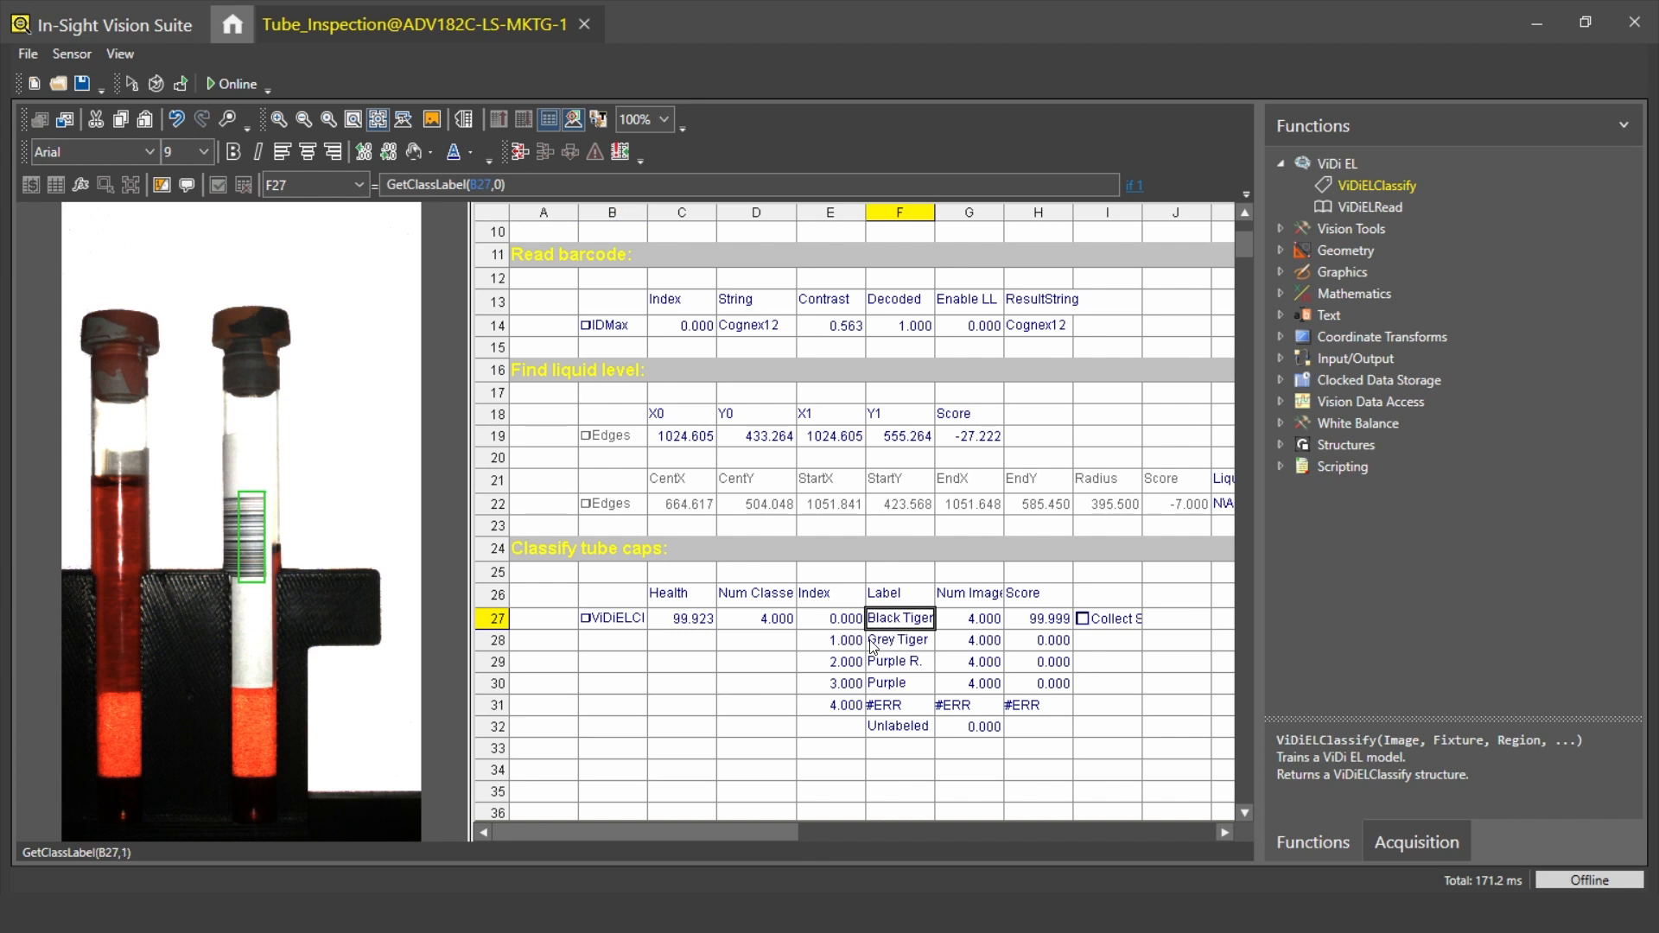
pyautogui.click(233, 152)
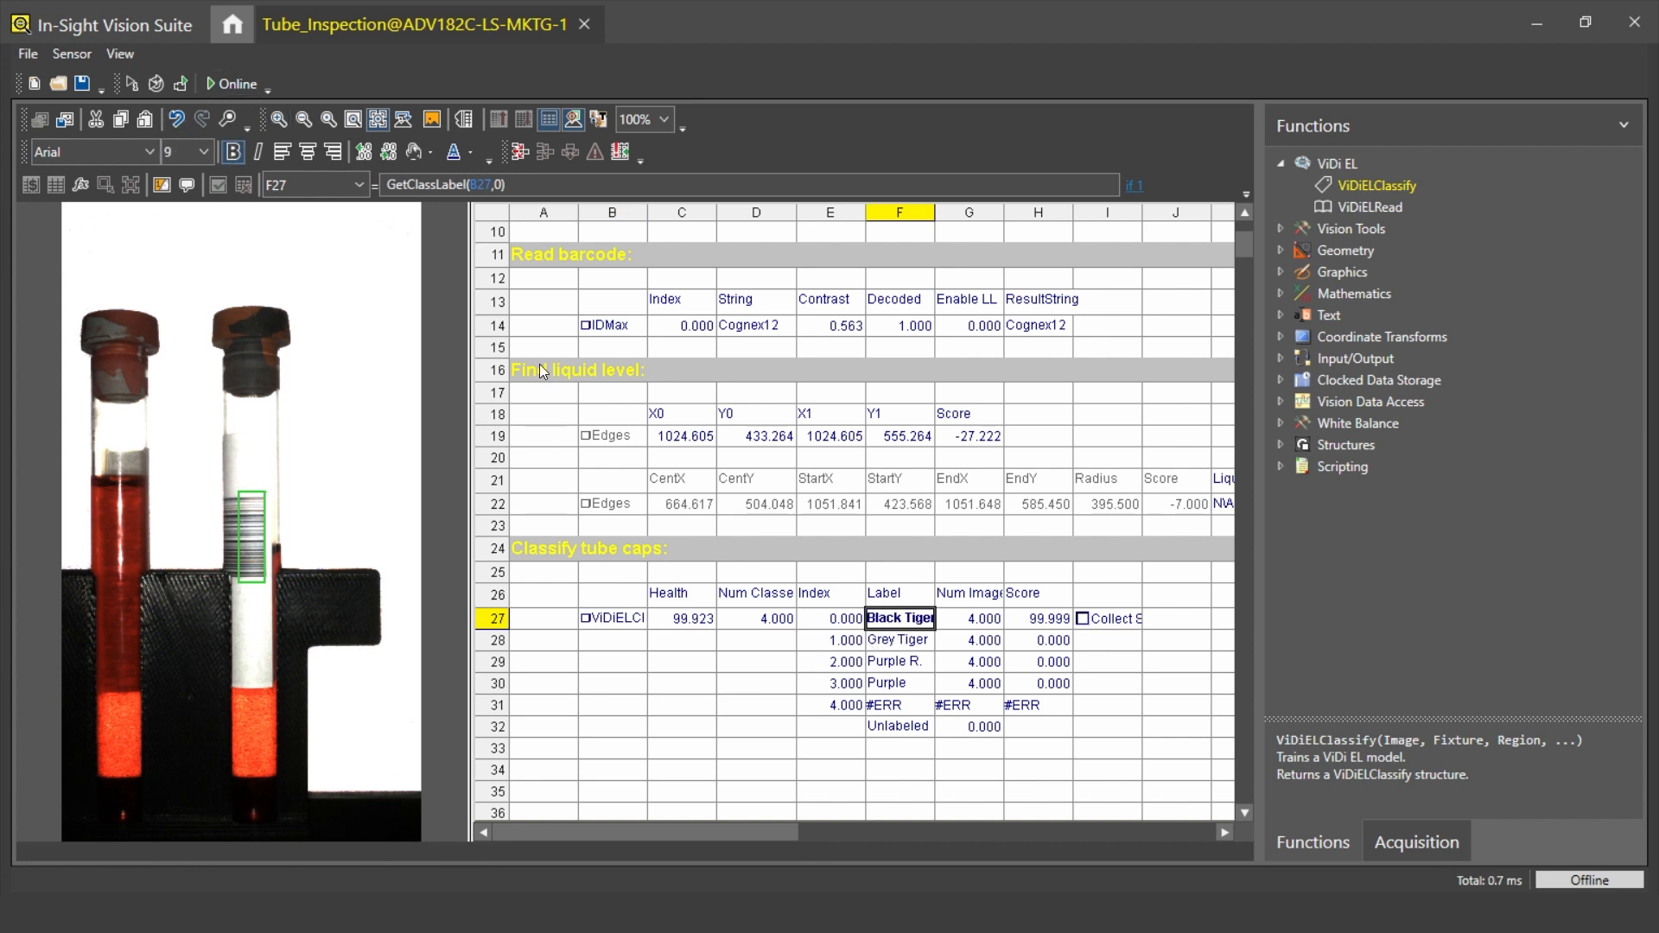
pyautogui.click(1038, 619)
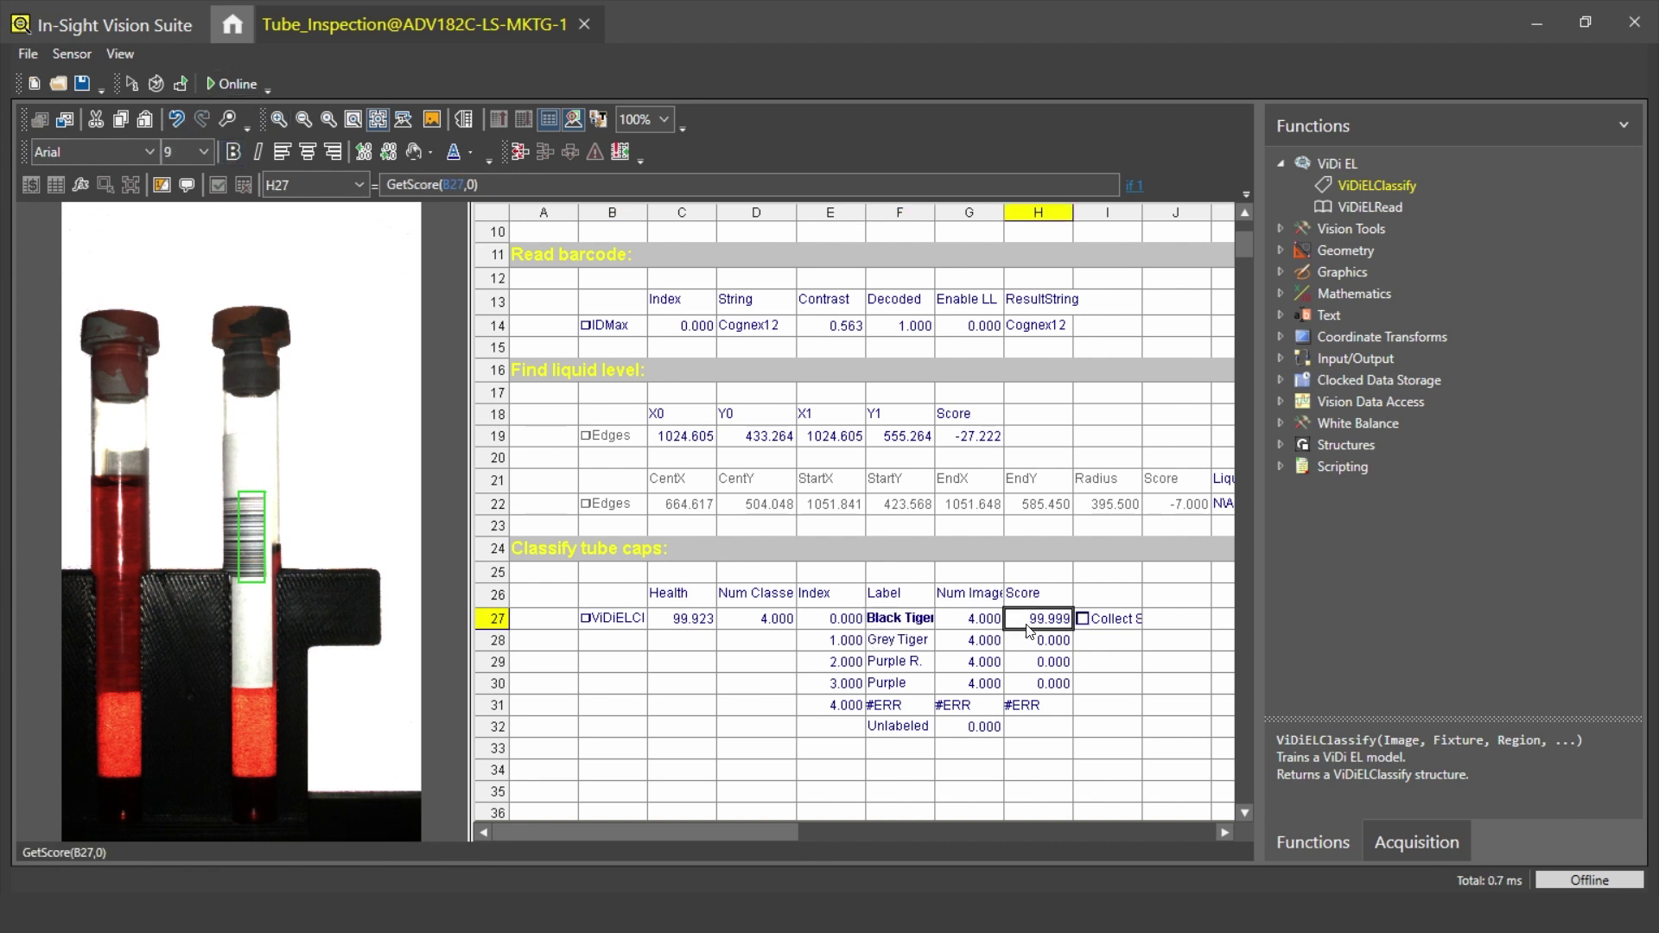
pyautogui.click(235, 150)
pyautogui.click(155, 83)
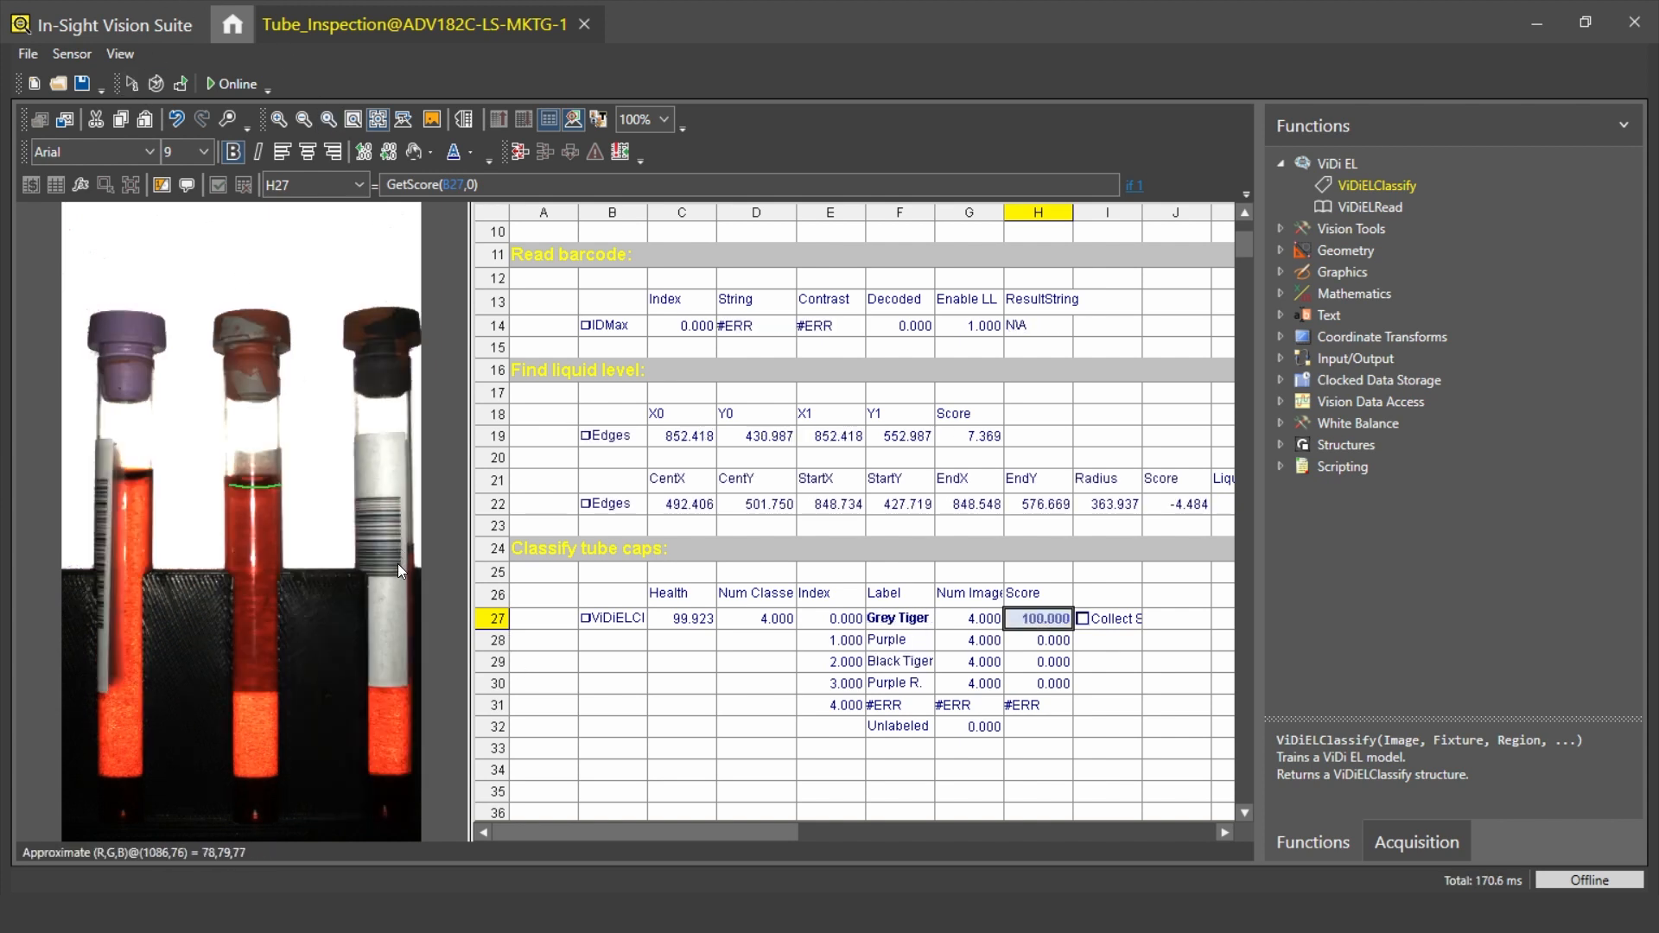
pyautogui.click(133, 85)
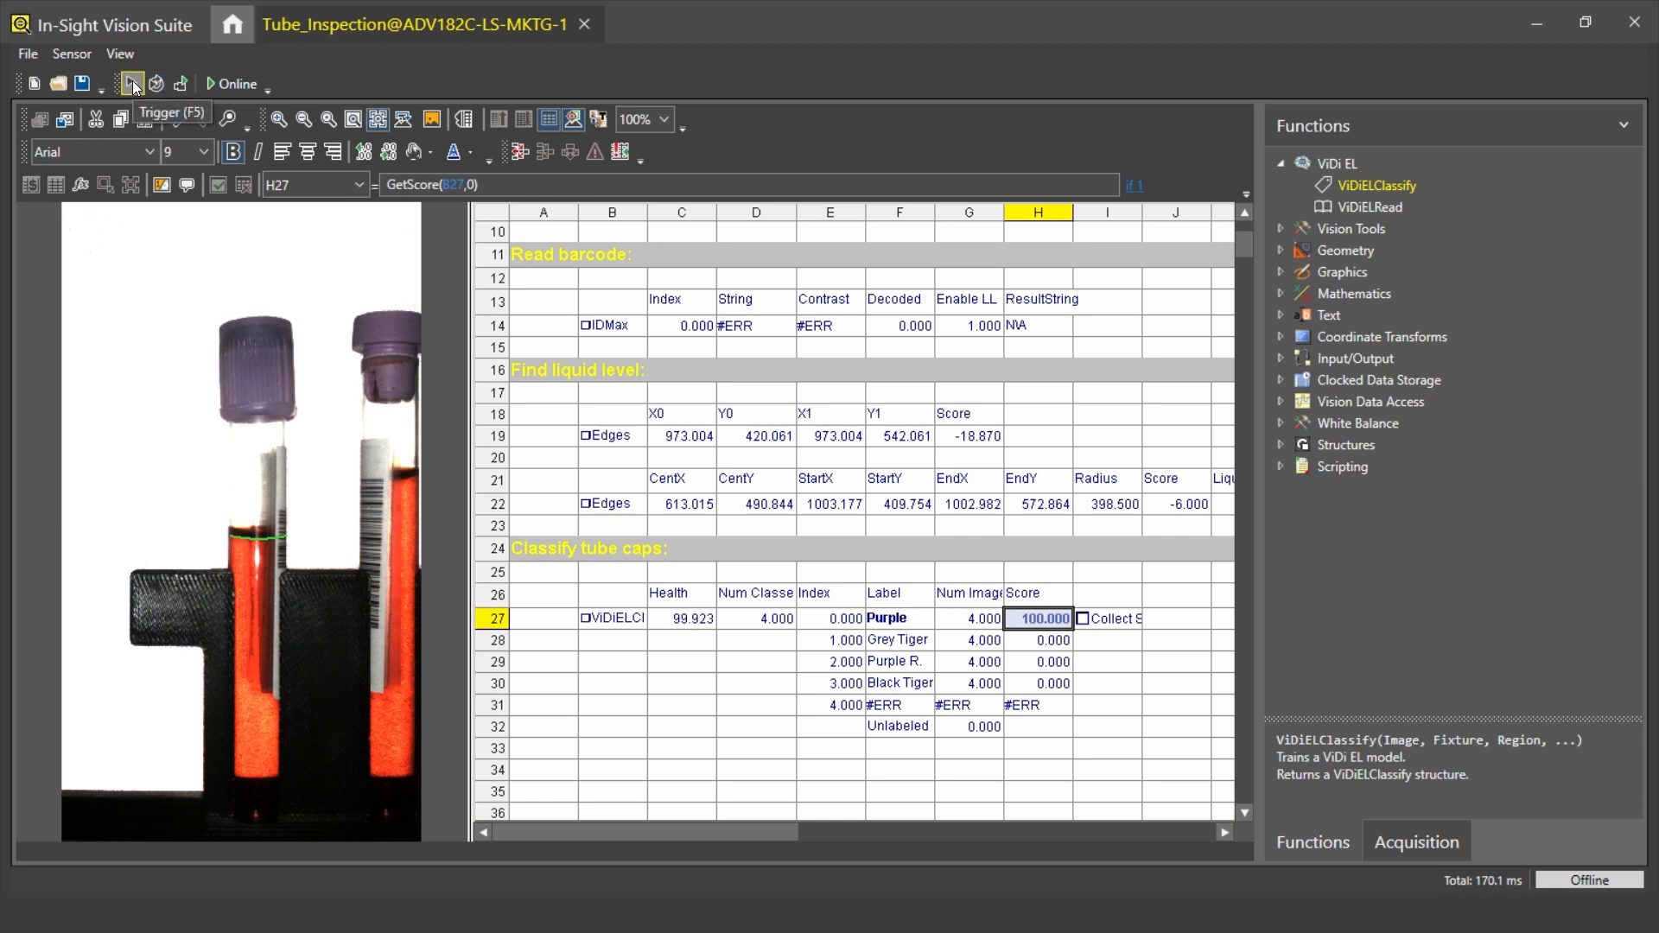
# Trigger two more tube images and check the Grey Tiger and Black Tiger classifications.
pyautogui.click(133, 80)
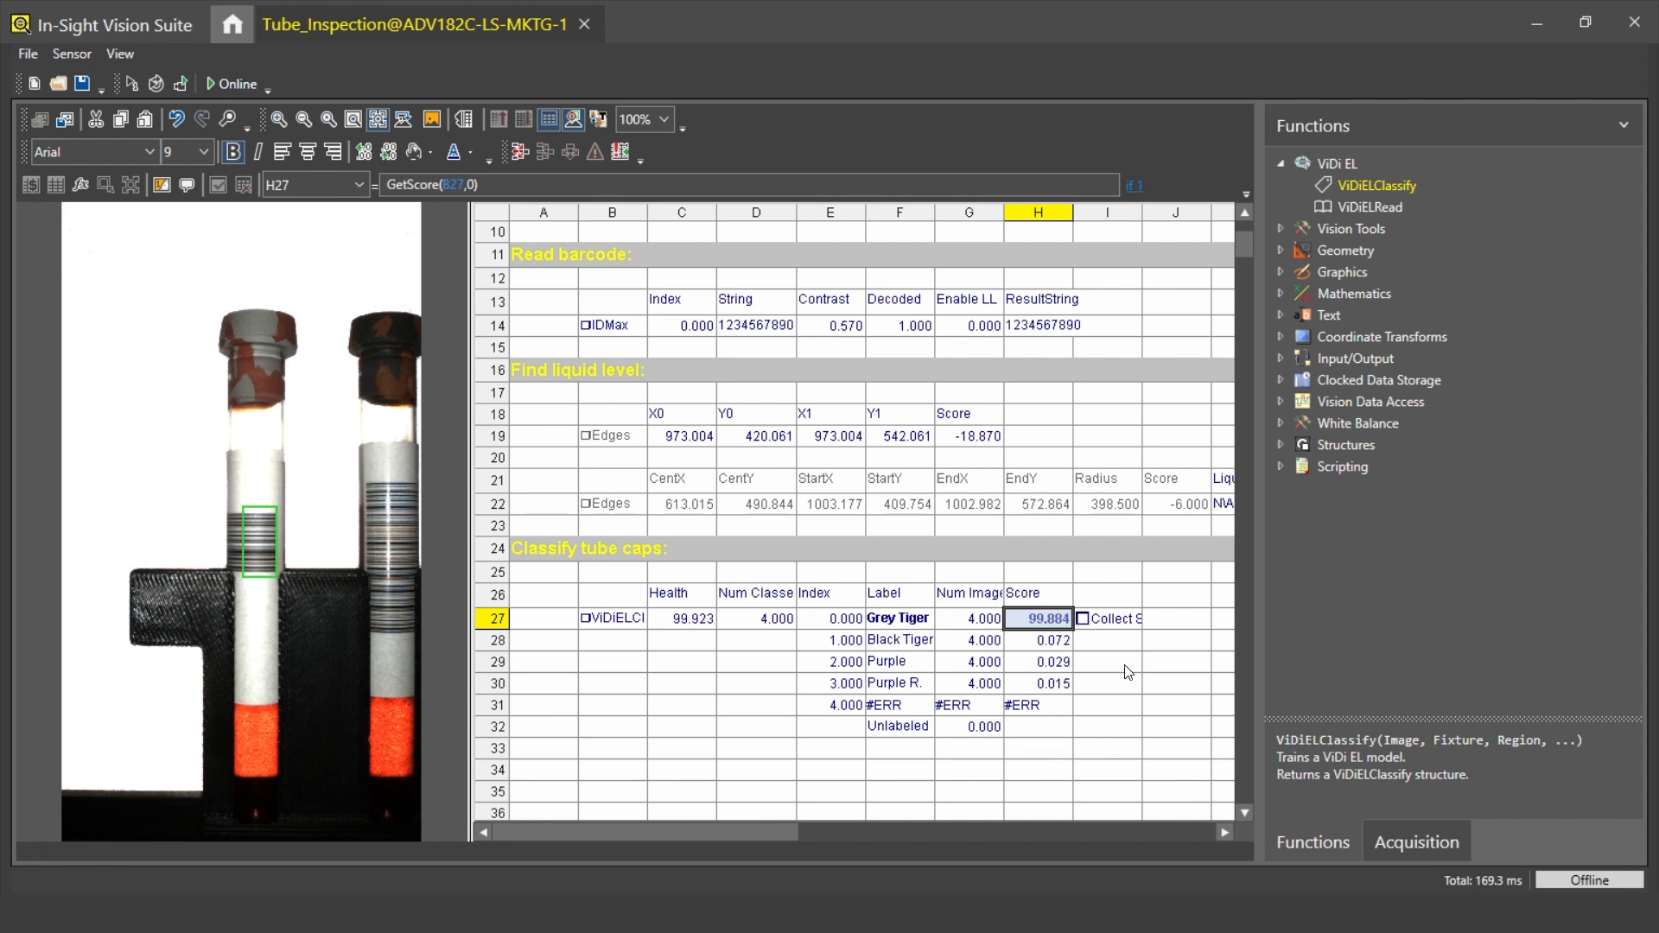
pyautogui.click(130, 85)
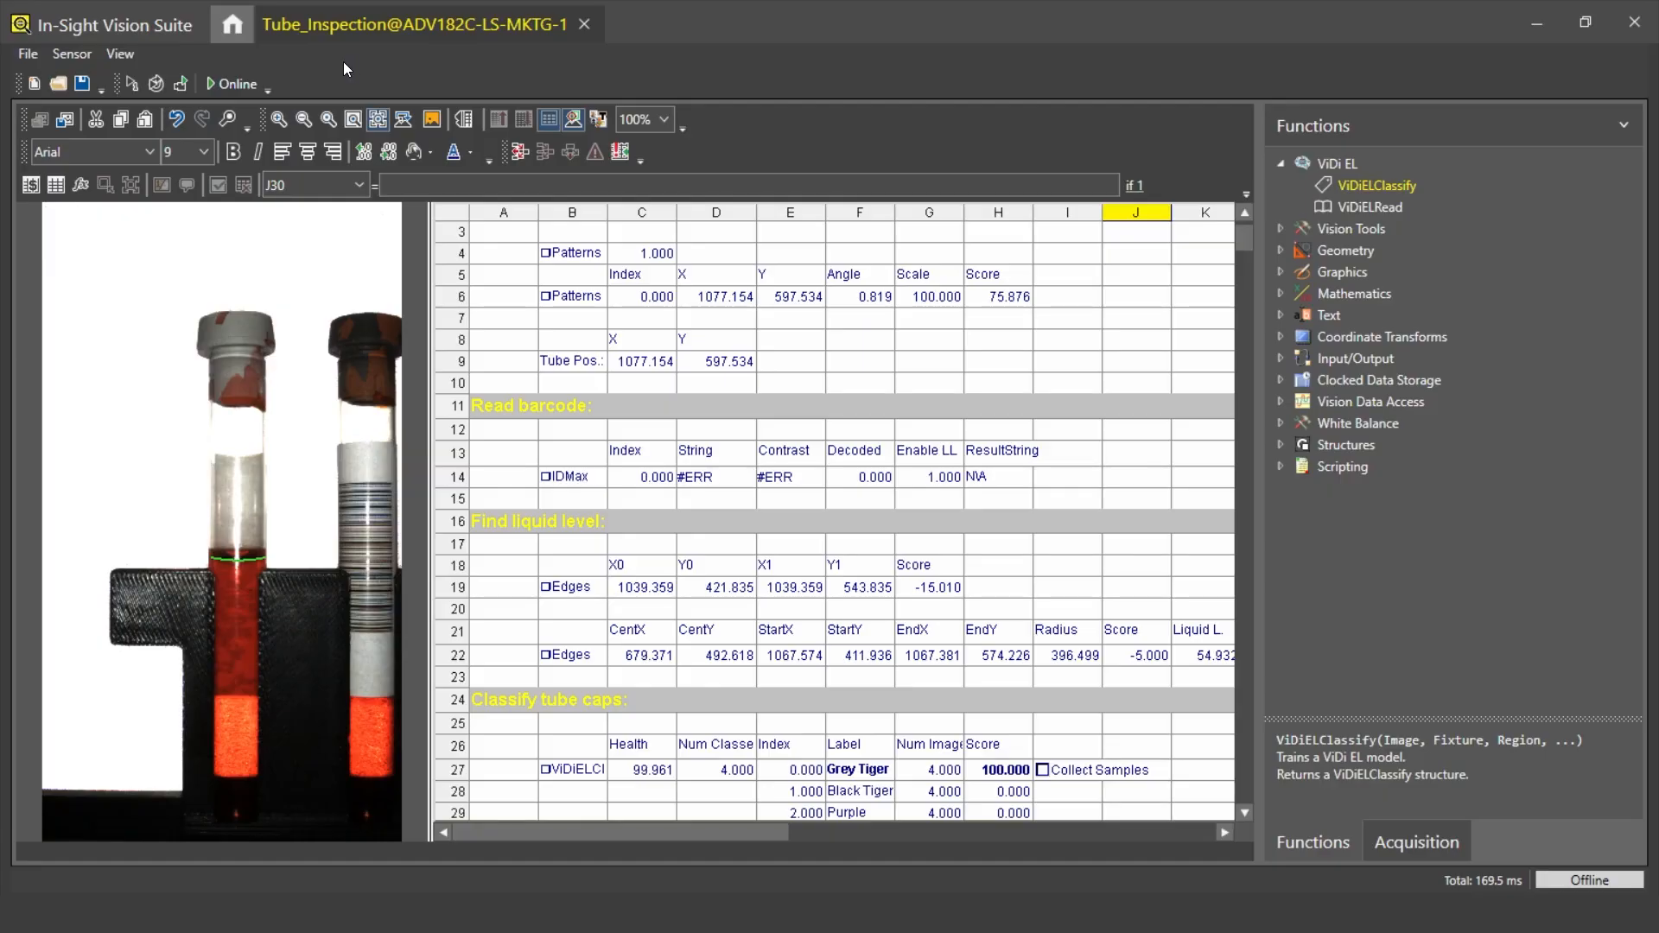
# Show the EasyView panel and add the Cap_type cell F27 to it.
pyautogui.click(119, 54)
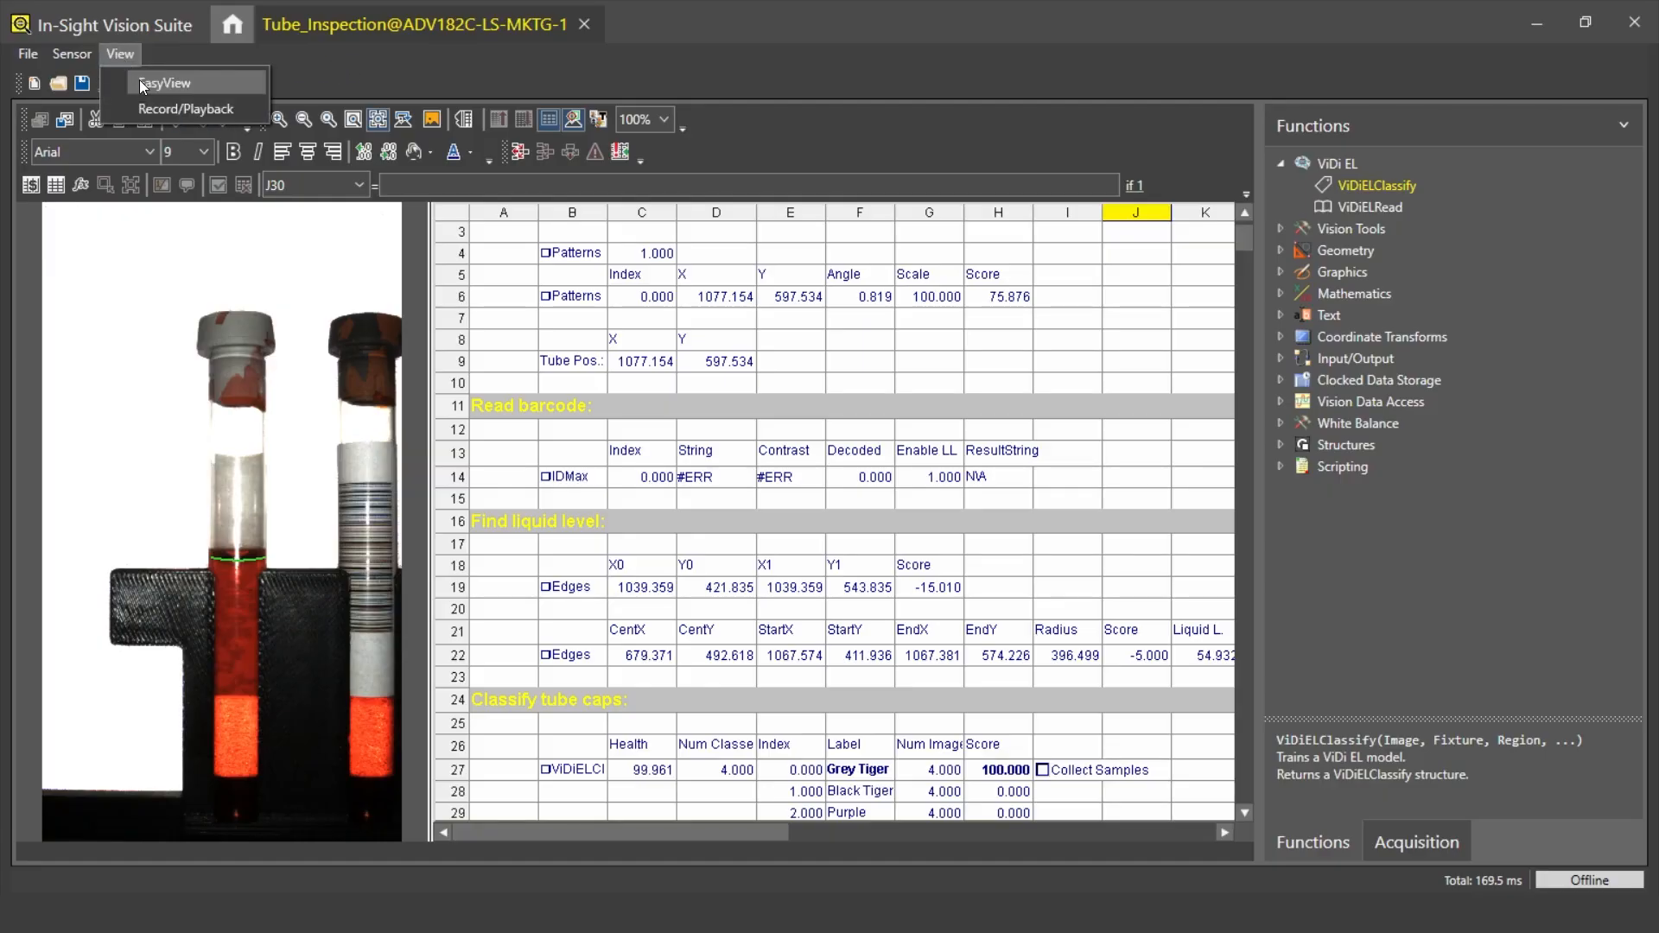
pyautogui.click(209, 82)
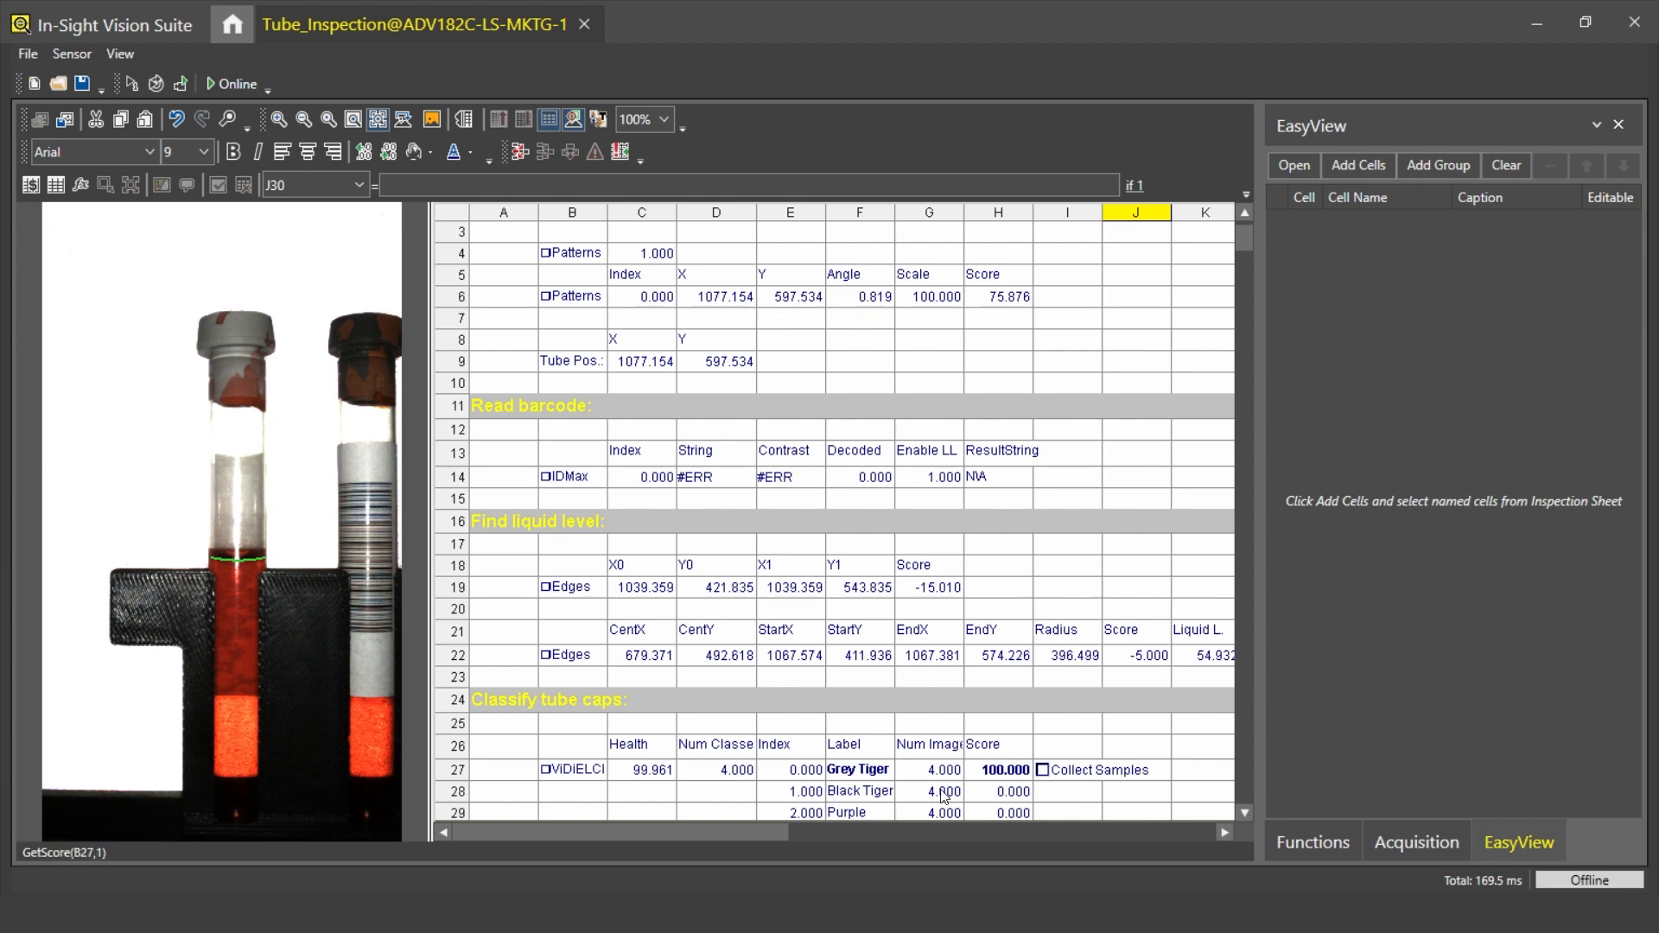
pyautogui.click(858, 770)
pyautogui.scroll(-3, 885, 770)
pyautogui.scroll(-3, 884, 714)
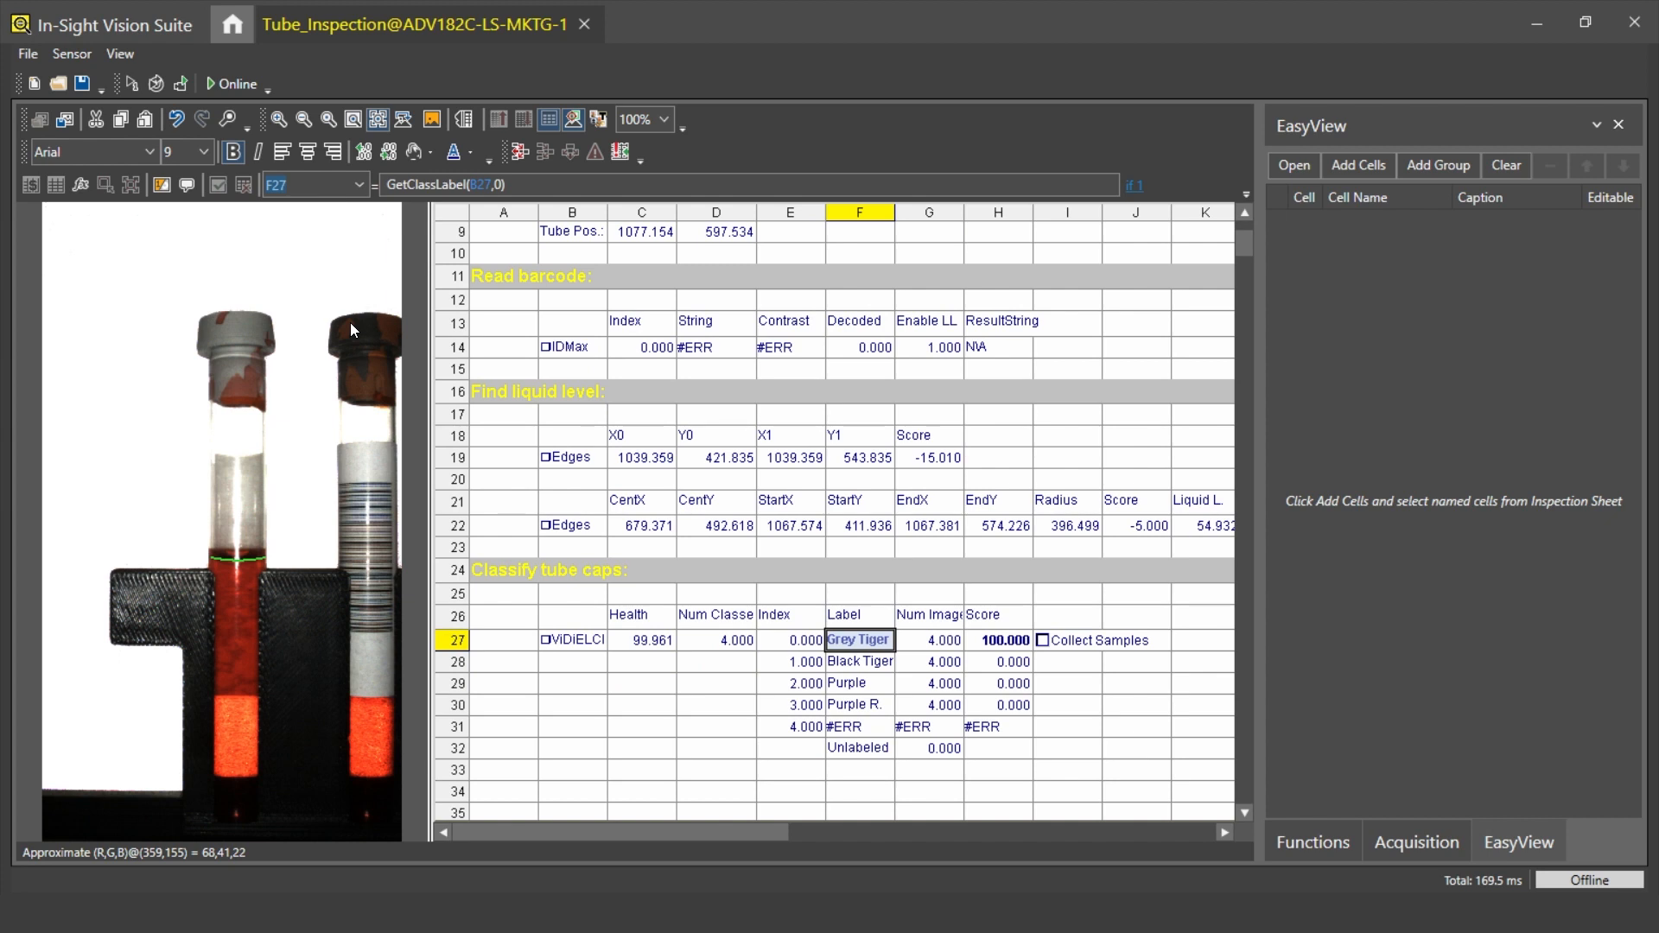
pyautogui.write('Ca')
pyautogui.write('p_typ')
pyautogui.write('e')
pyautogui.click(1358, 165)
pyautogui.click(859, 639)
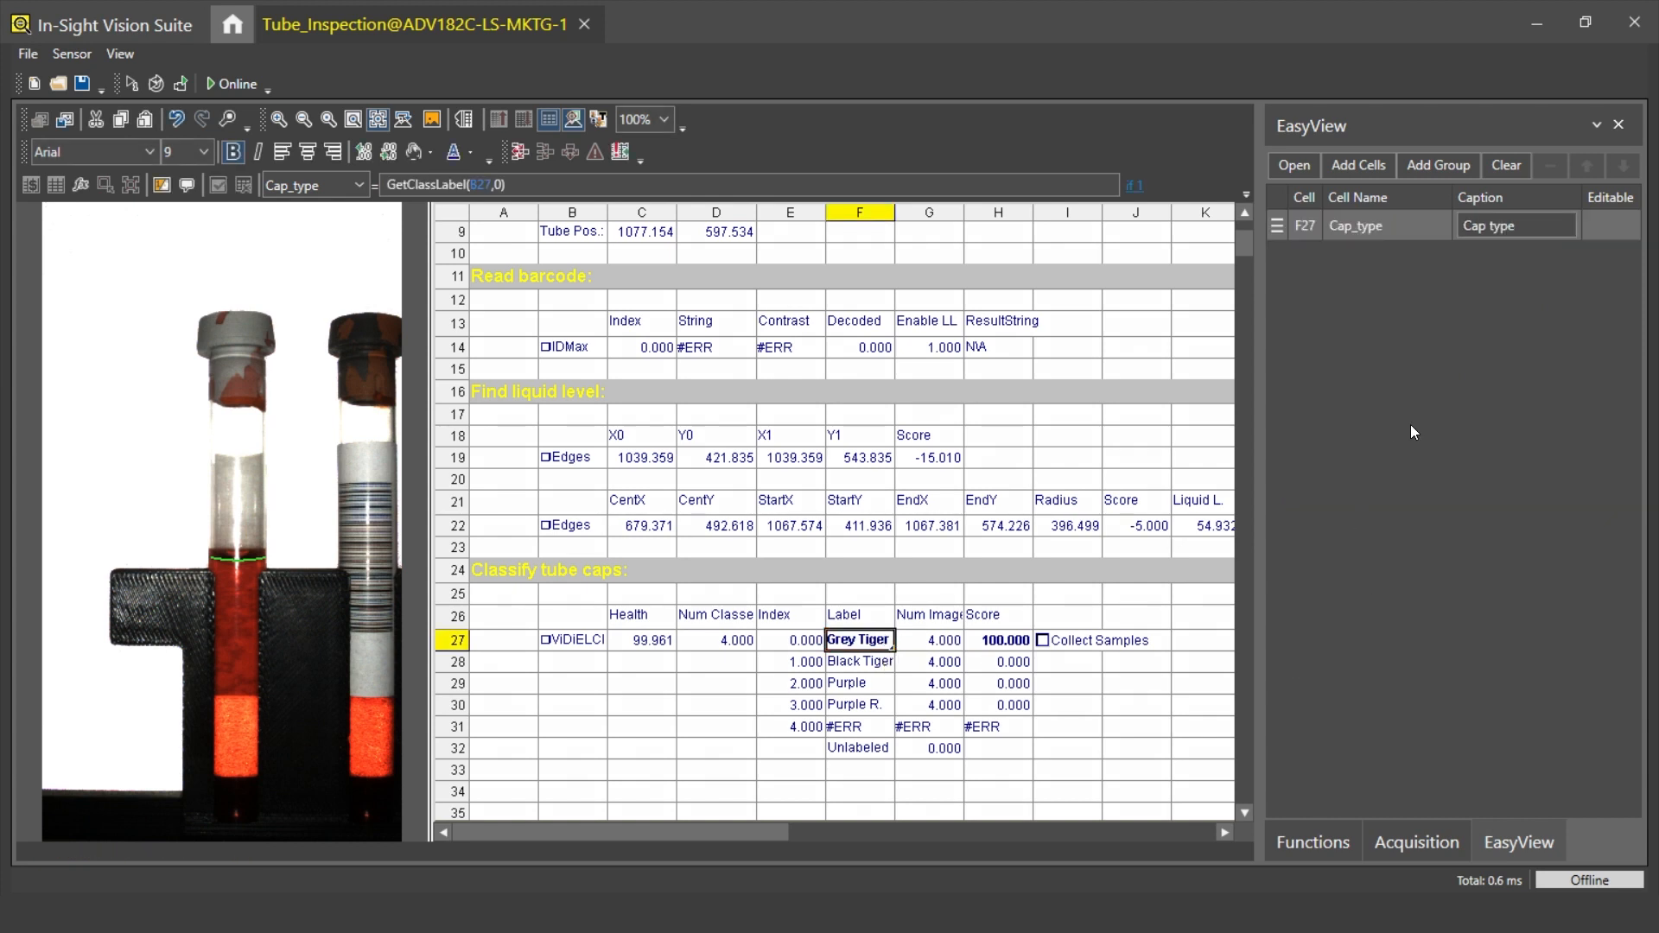
# Name H27 Score and add it to the EasyView list.
pyautogui.click(998, 642)
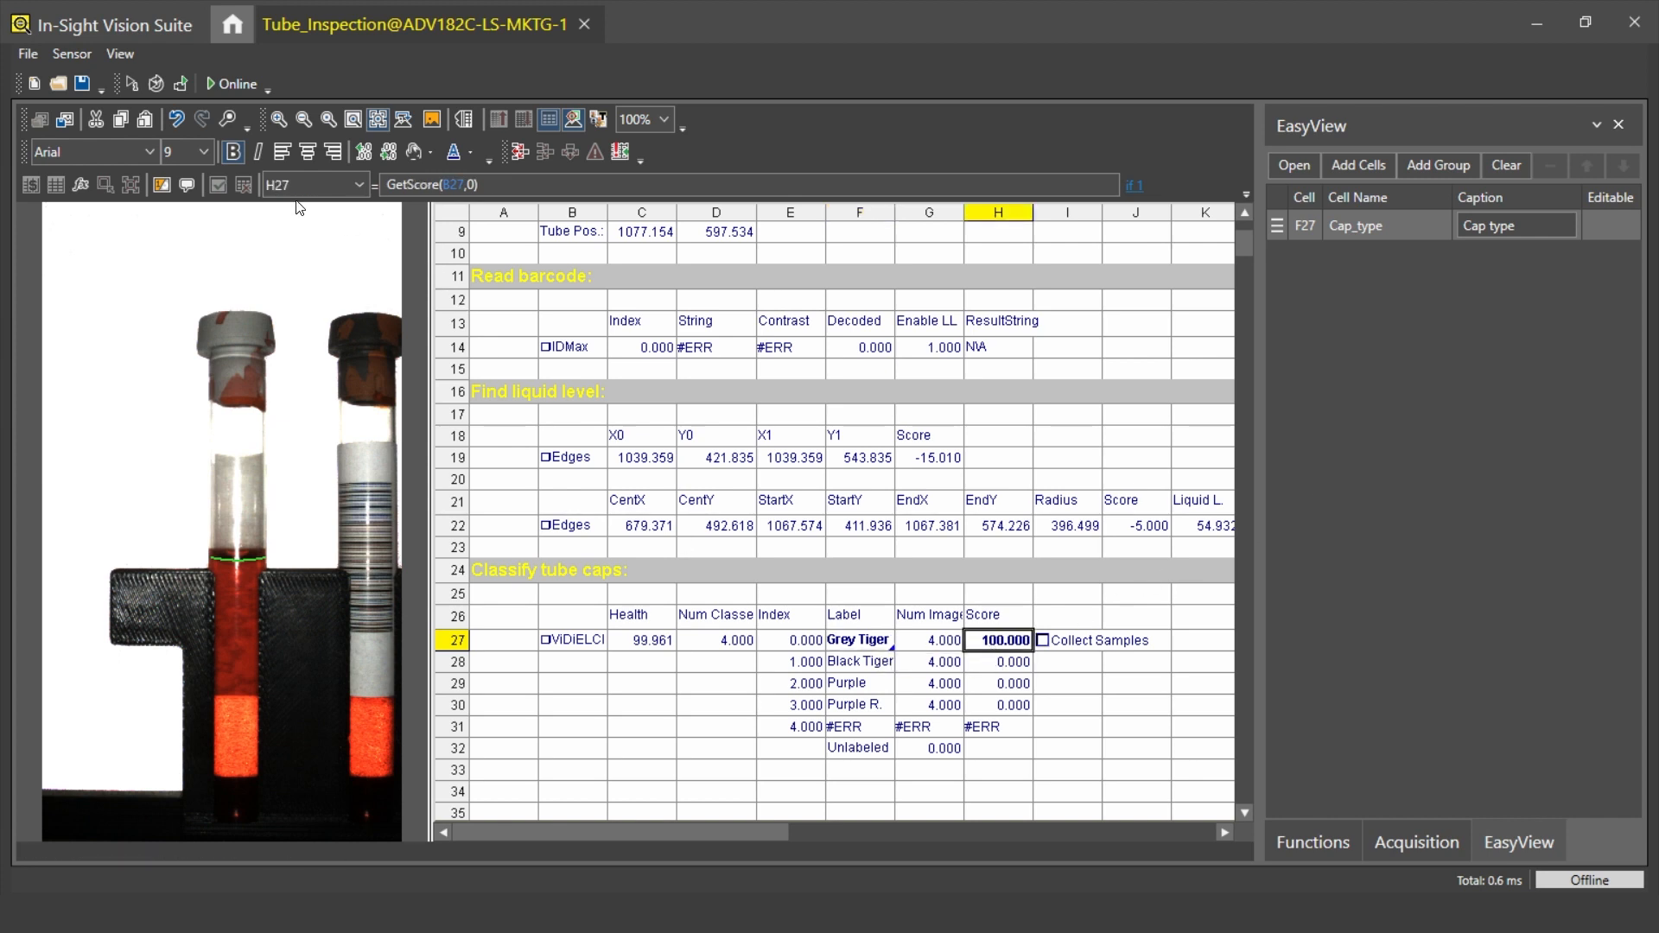
pyautogui.click(277, 185)
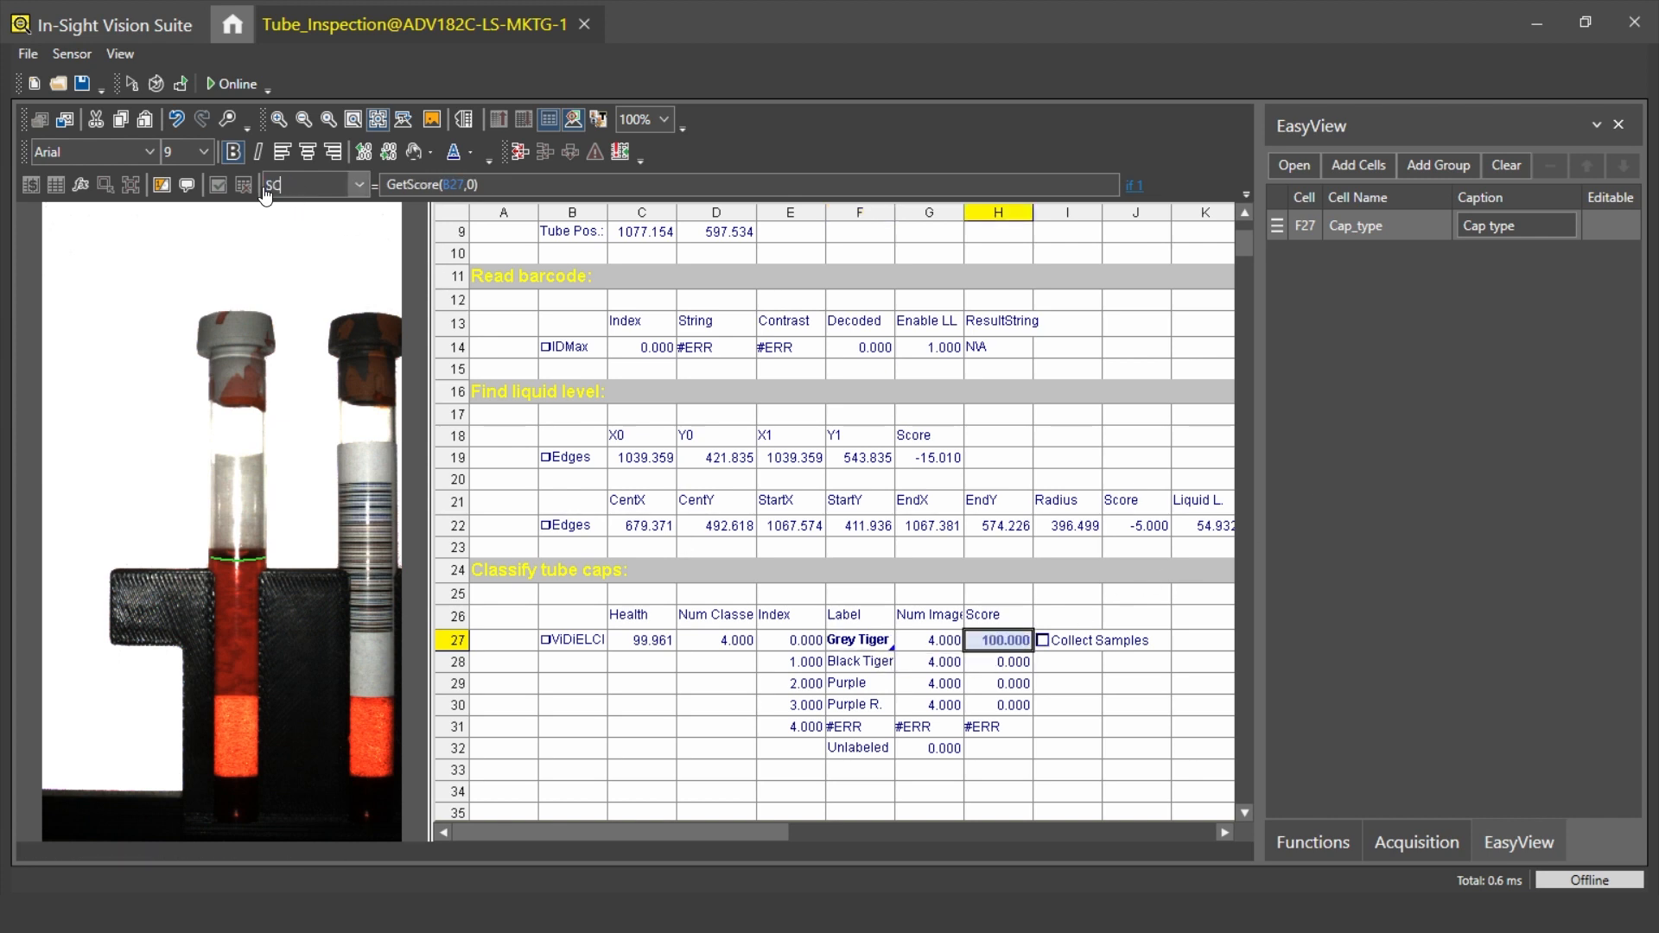
pyautogui.write('Score')
pyautogui.press('Return')
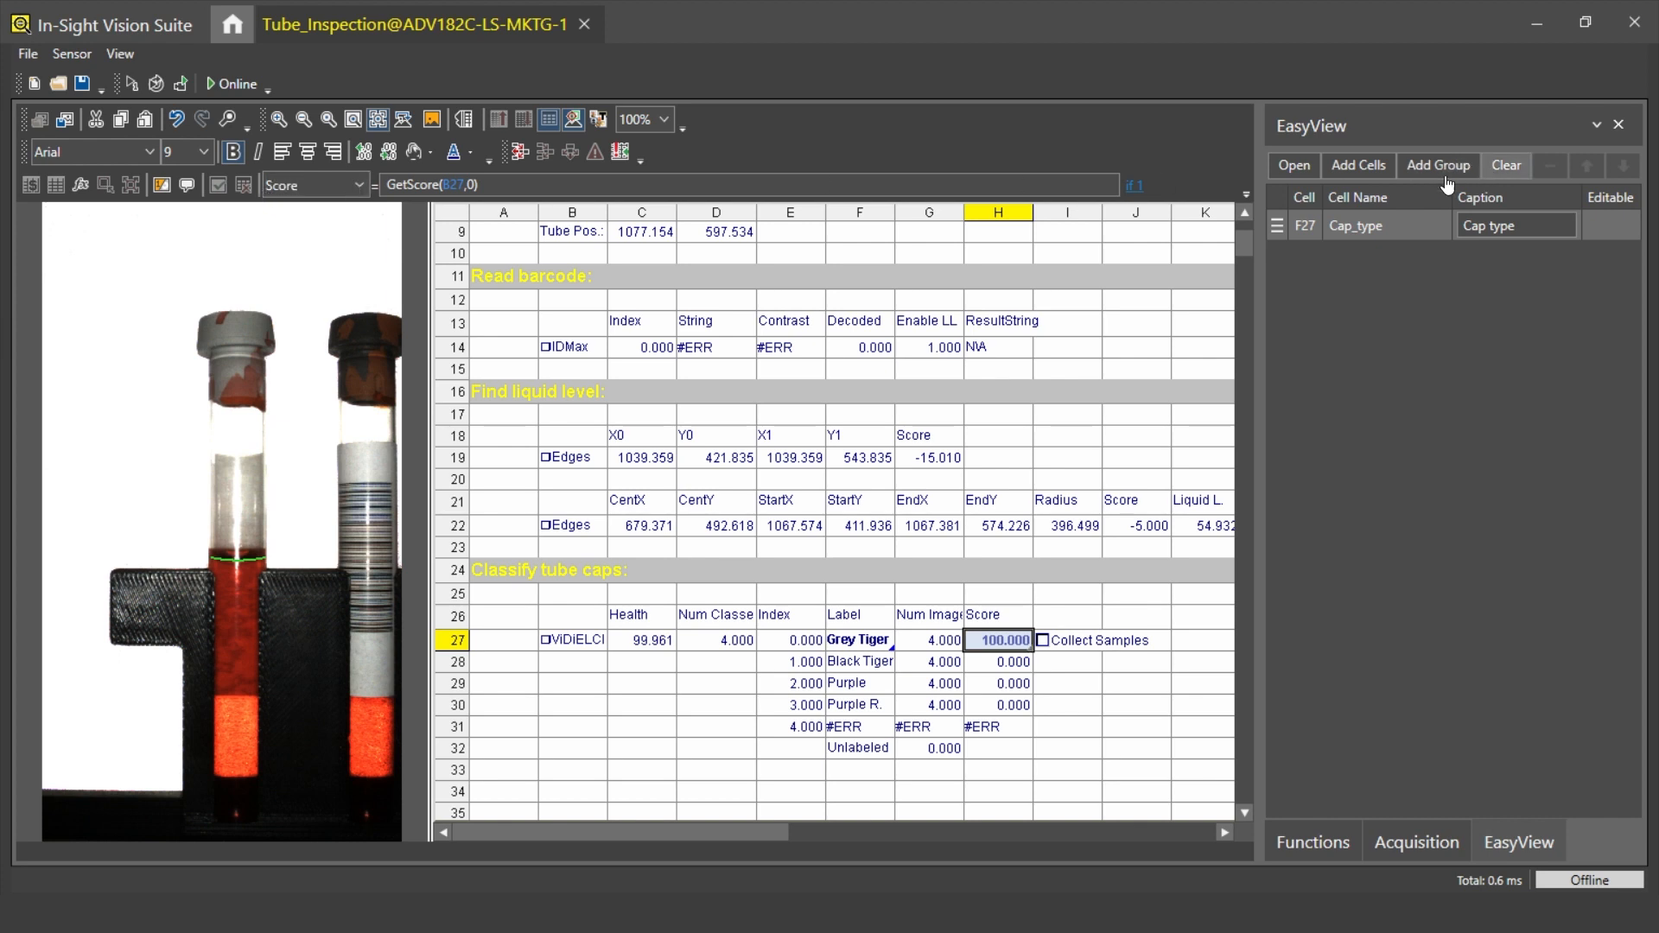
pyautogui.click(1360, 165)
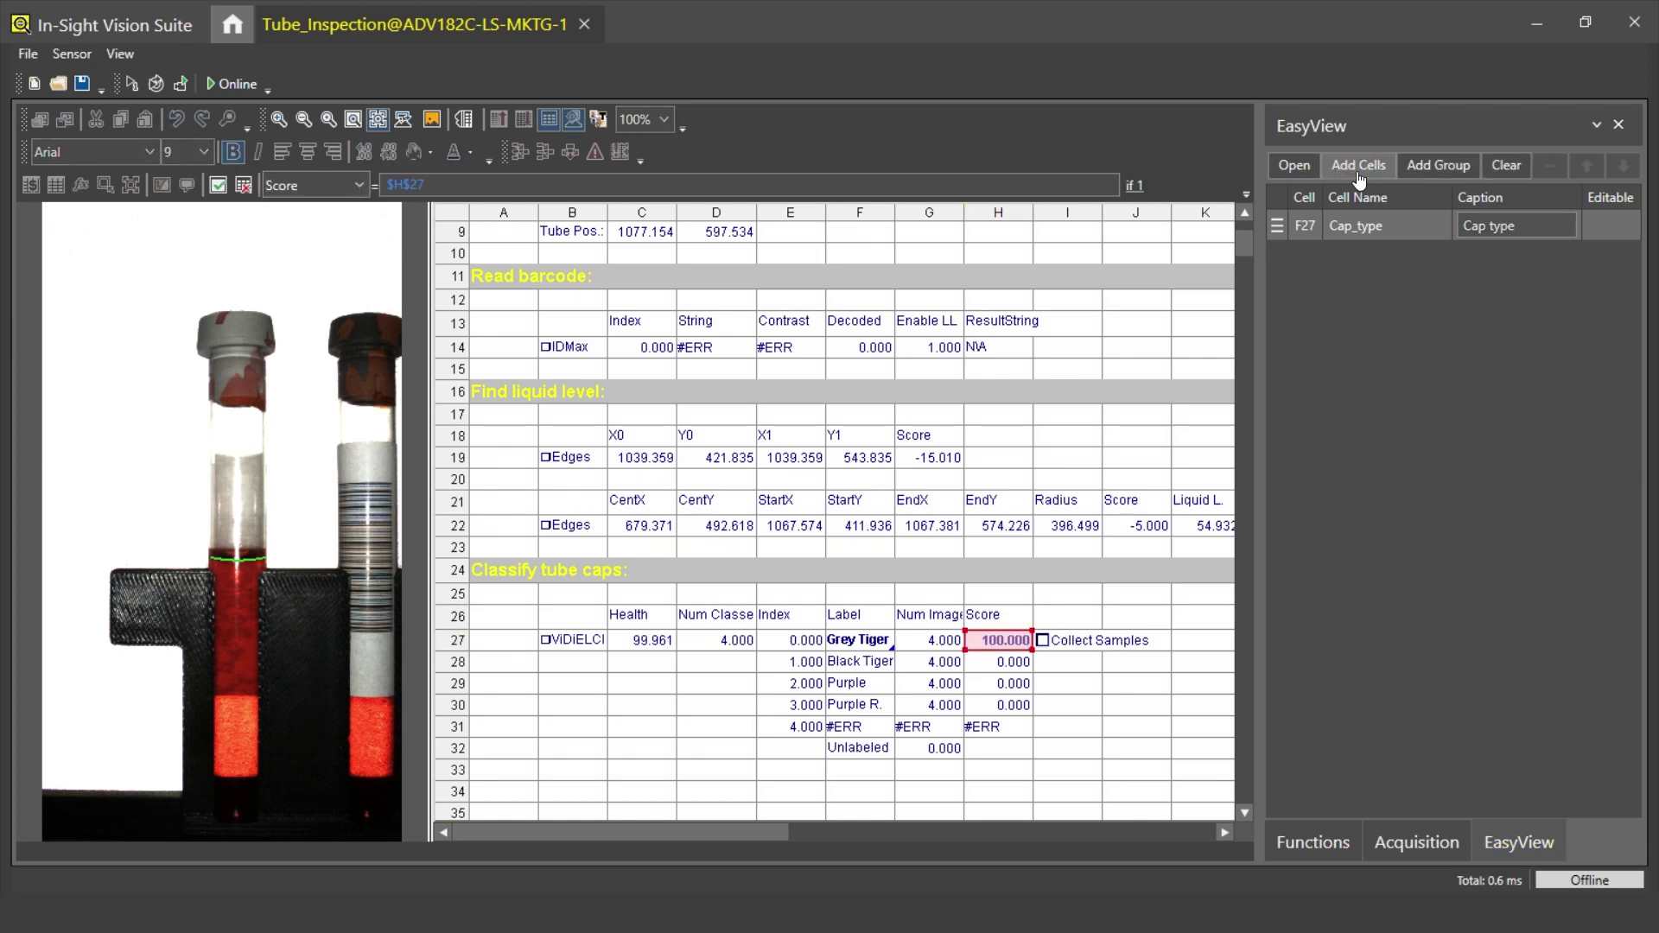
pyautogui.click(1005, 639)
pyautogui.scroll(4, 1037, 583)
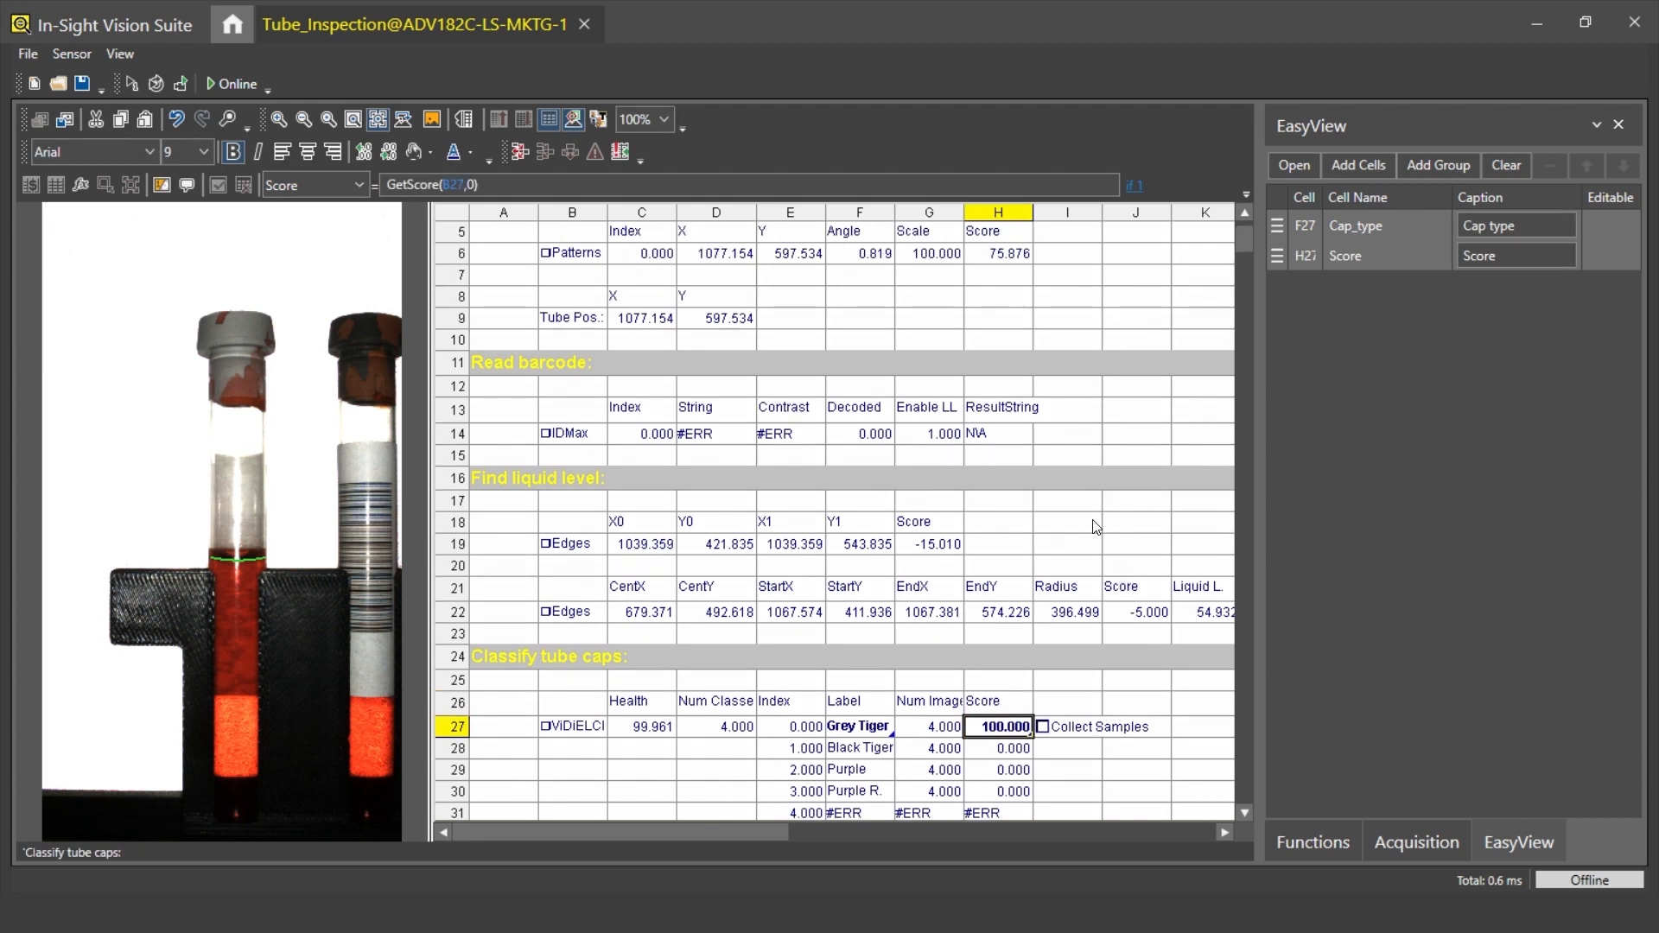
# Name H14 Barcode and add it to the EasyView list.
pyautogui.click(998, 434)
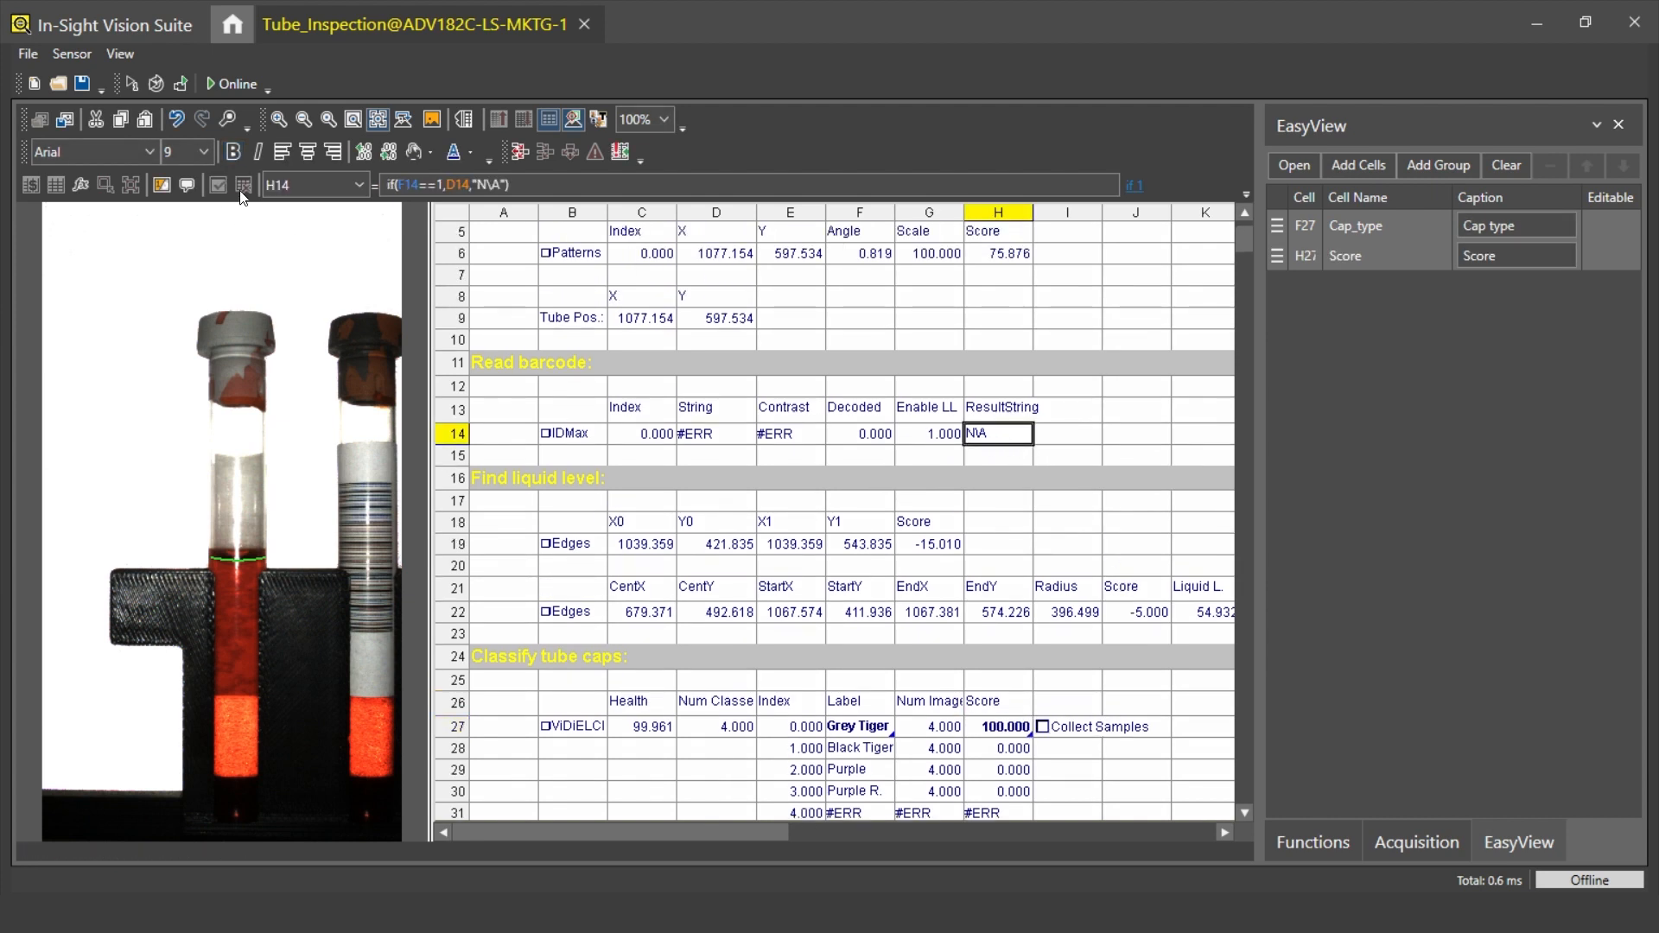
pyautogui.click(275, 184)
pyautogui.write('Barcode')
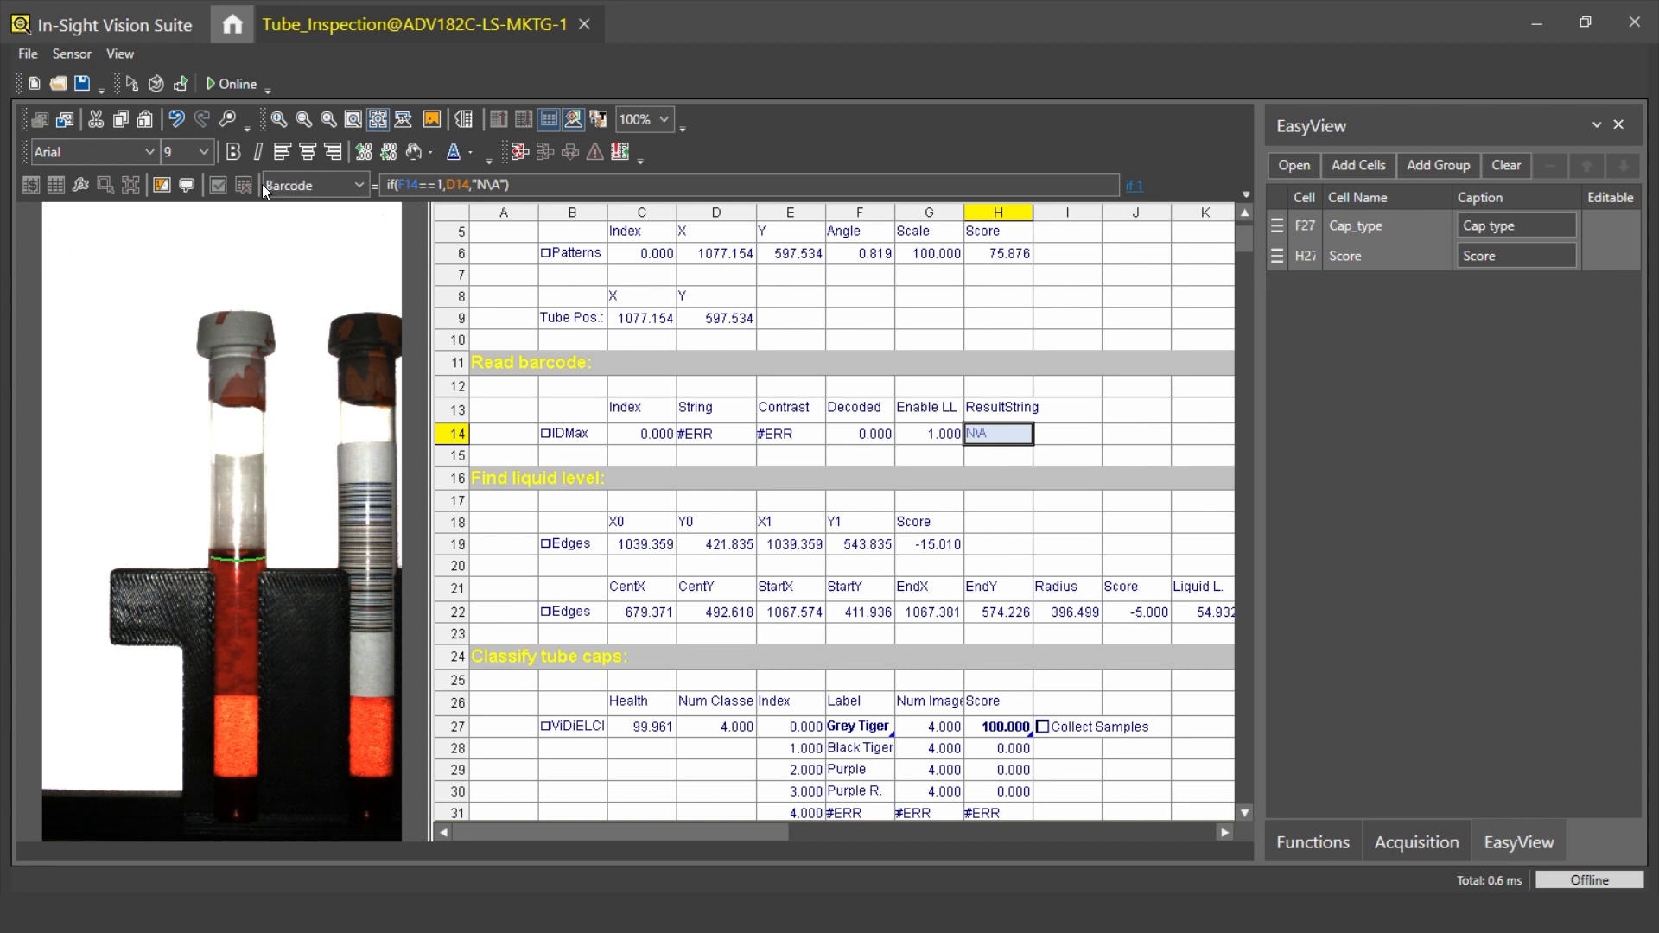
pyautogui.press('Return')
pyautogui.click(1360, 165)
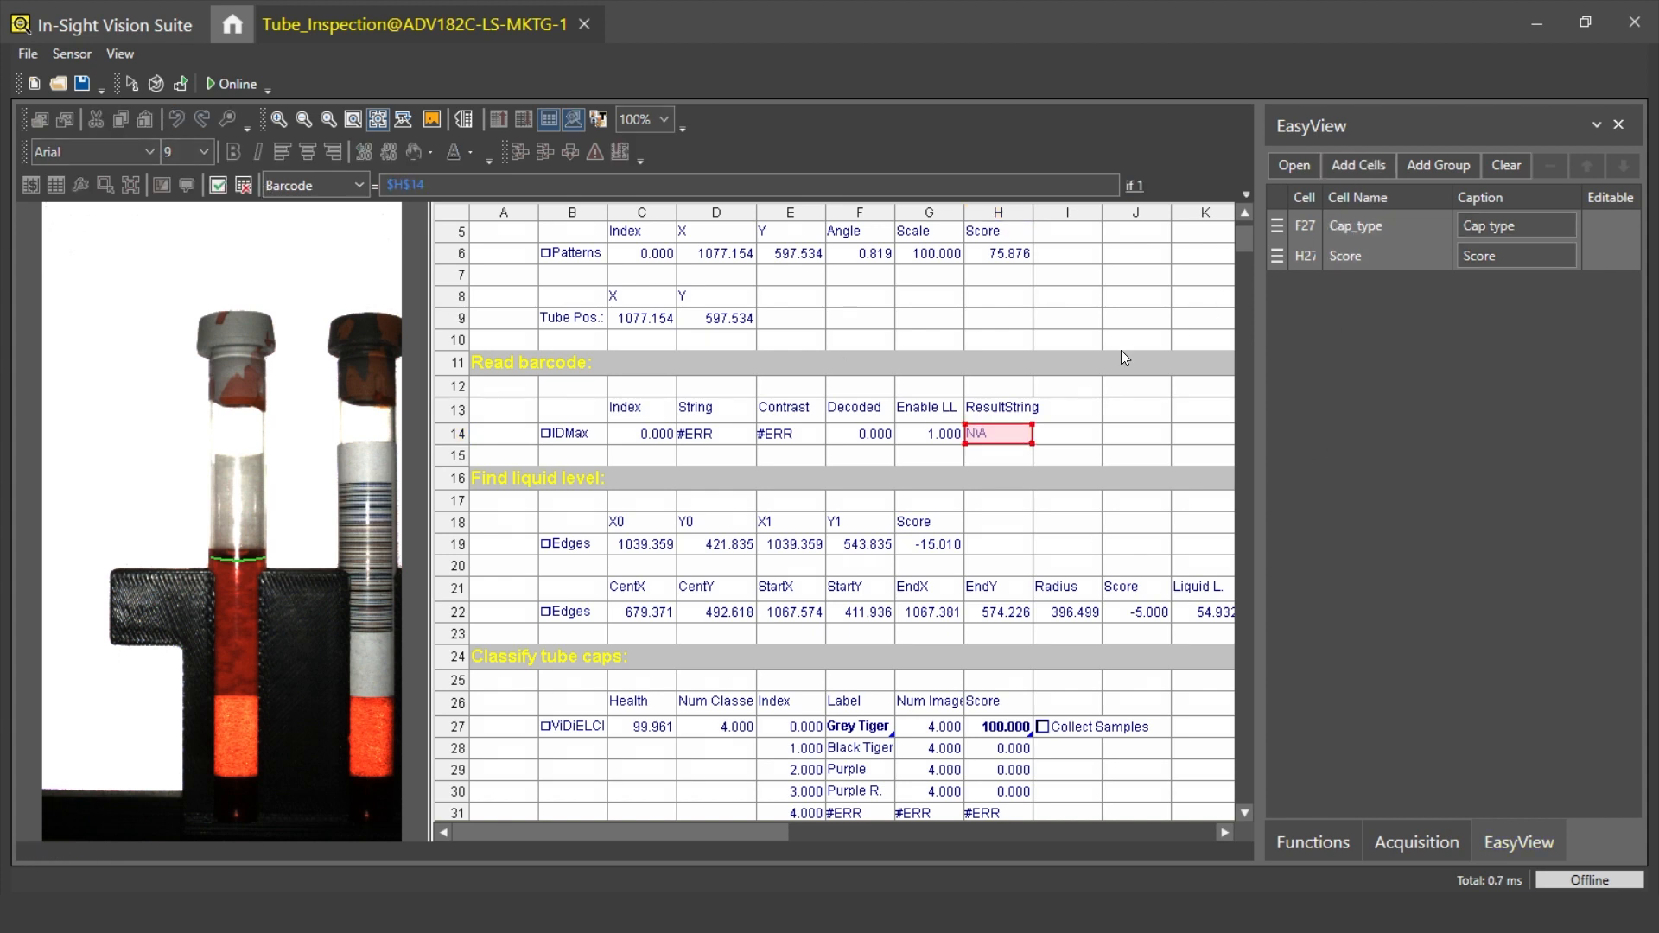
pyautogui.press('Return')
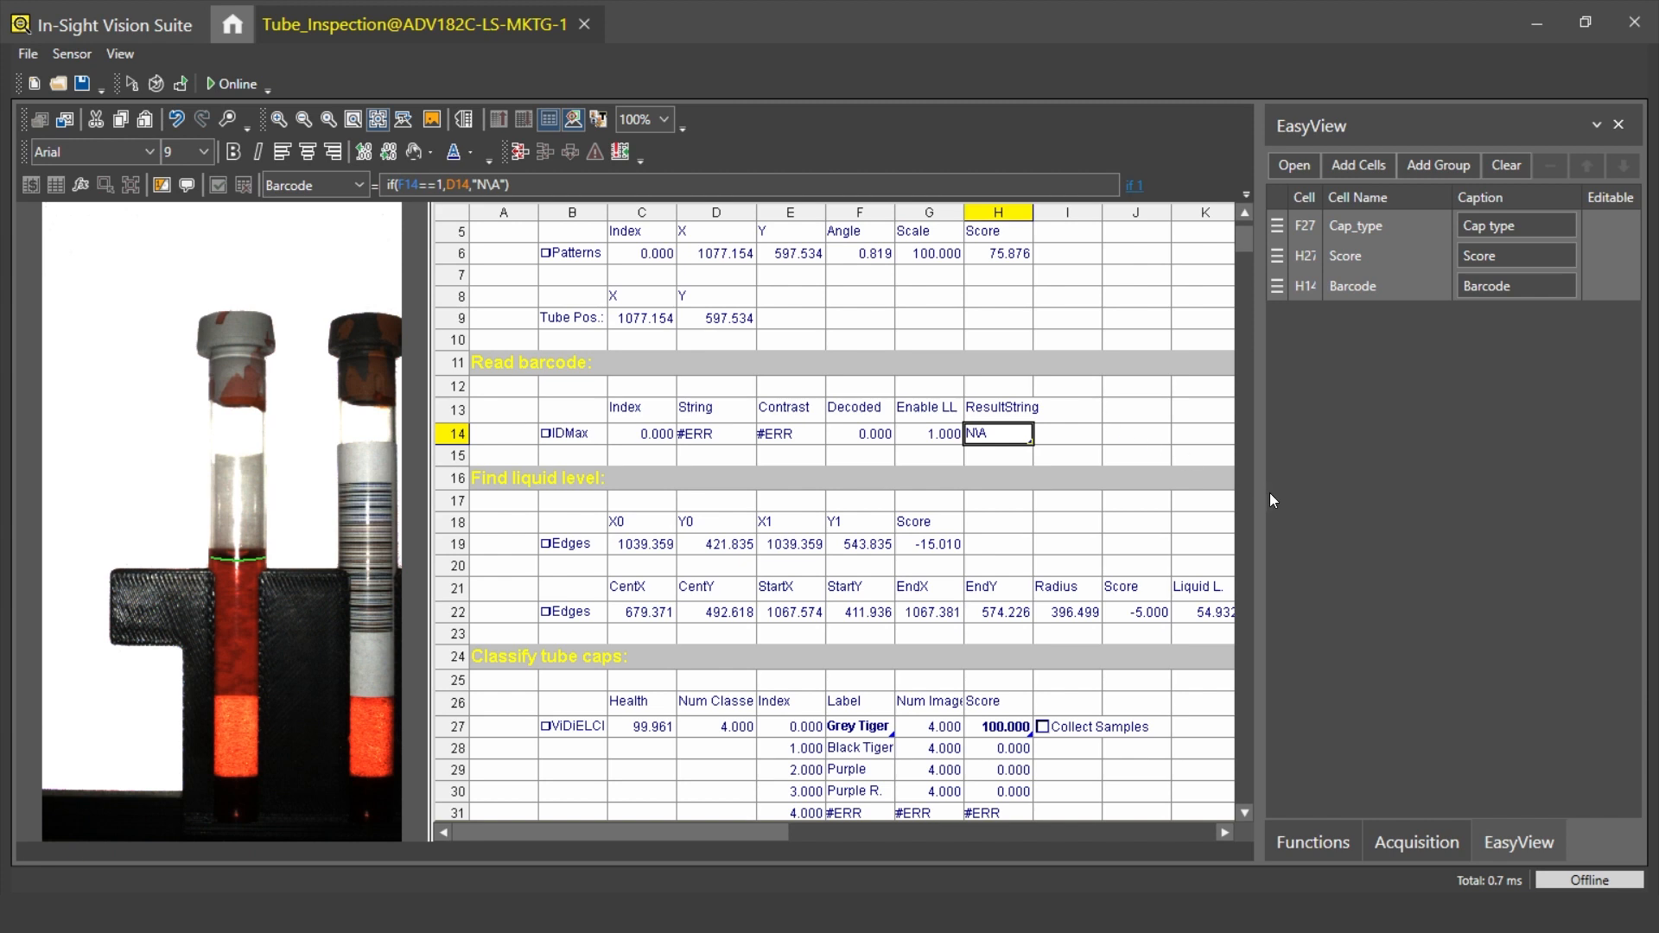
# Name K22 Liquid_level and add it to the EasyView list.
pyautogui.click(1204, 611)
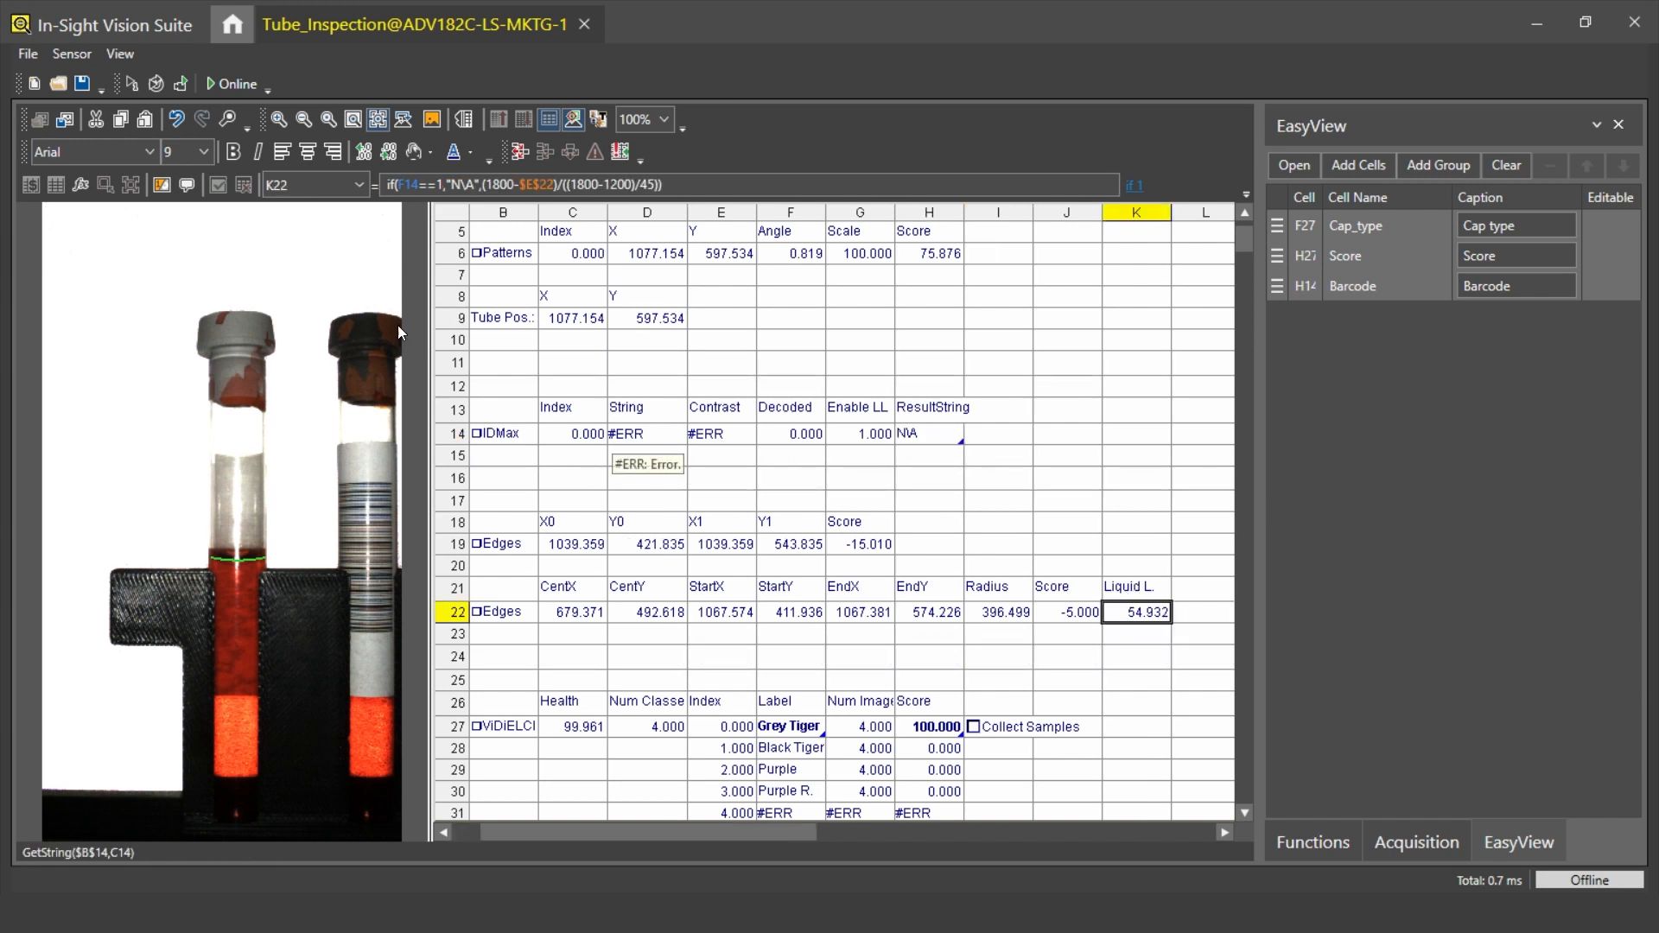
pyautogui.click(305, 185)
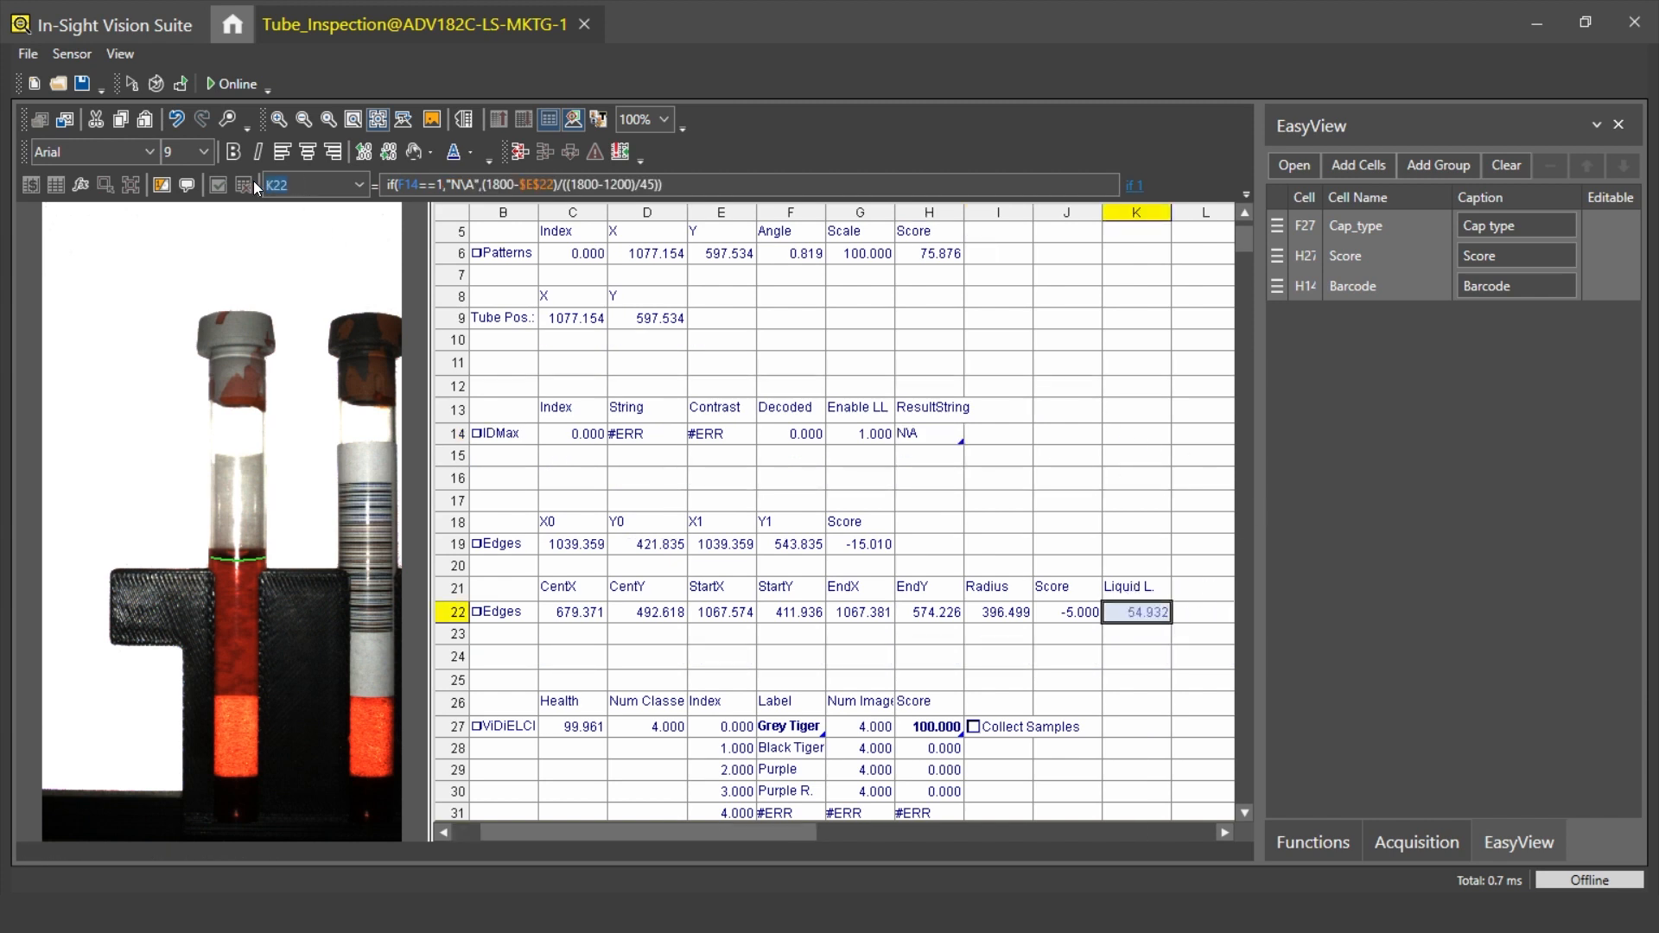
pyautogui.write('Liquid_leve')
pyautogui.write('l')
pyautogui.click(1381, 169)
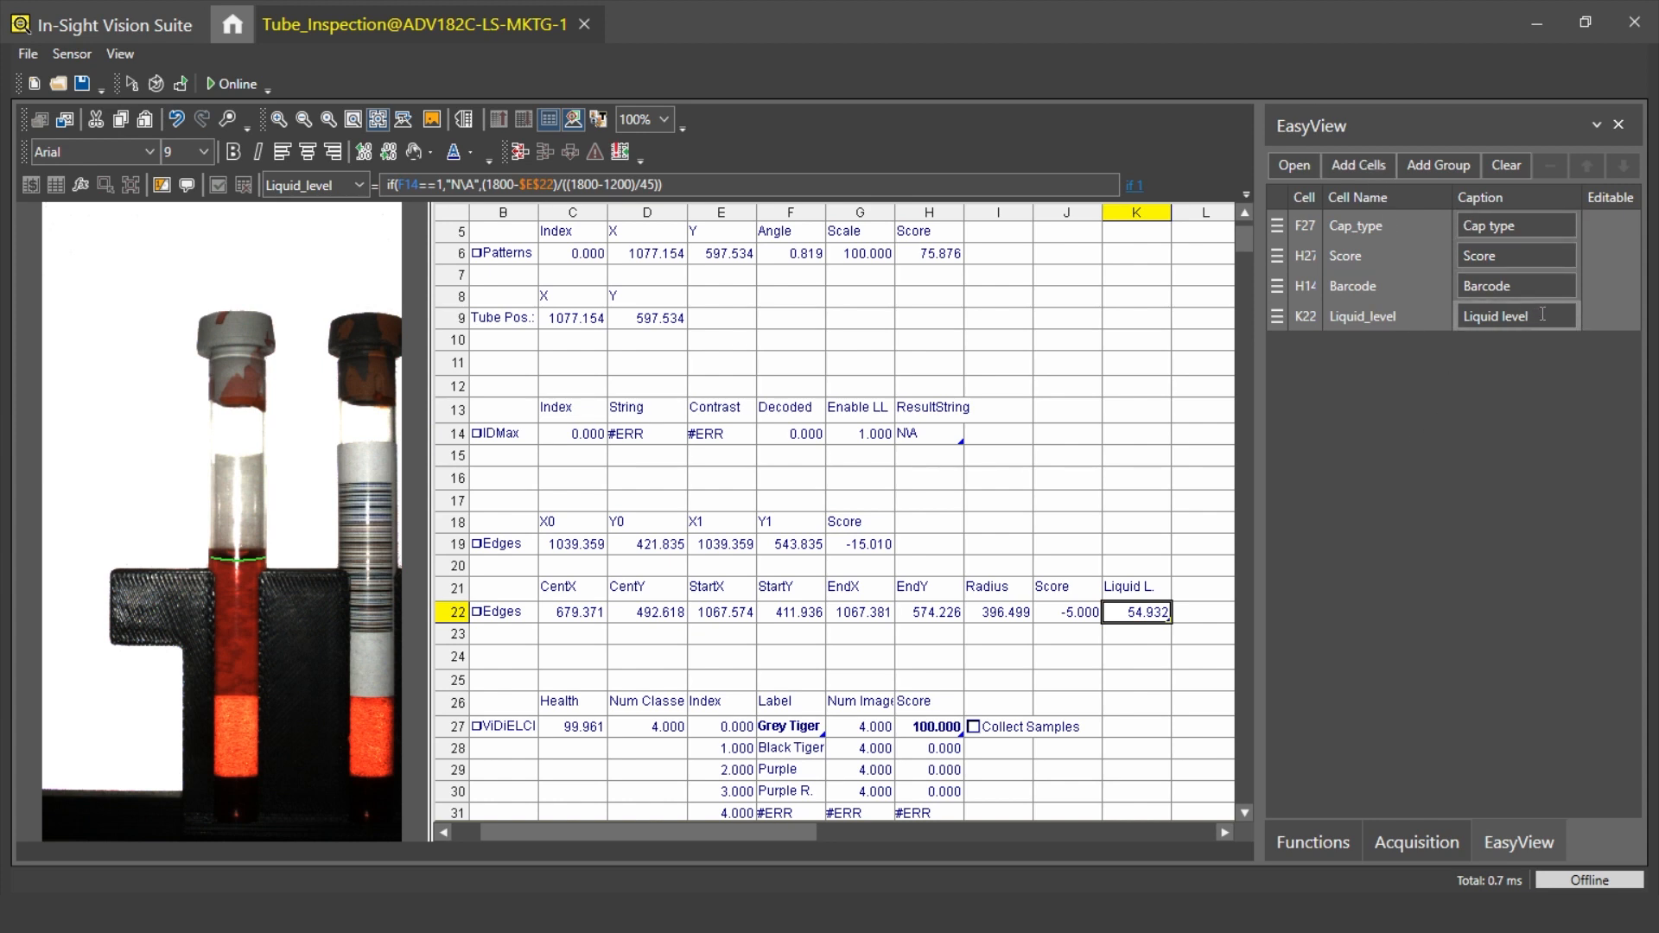
pyautogui.click(1543, 315)
pyautogui.write('(')
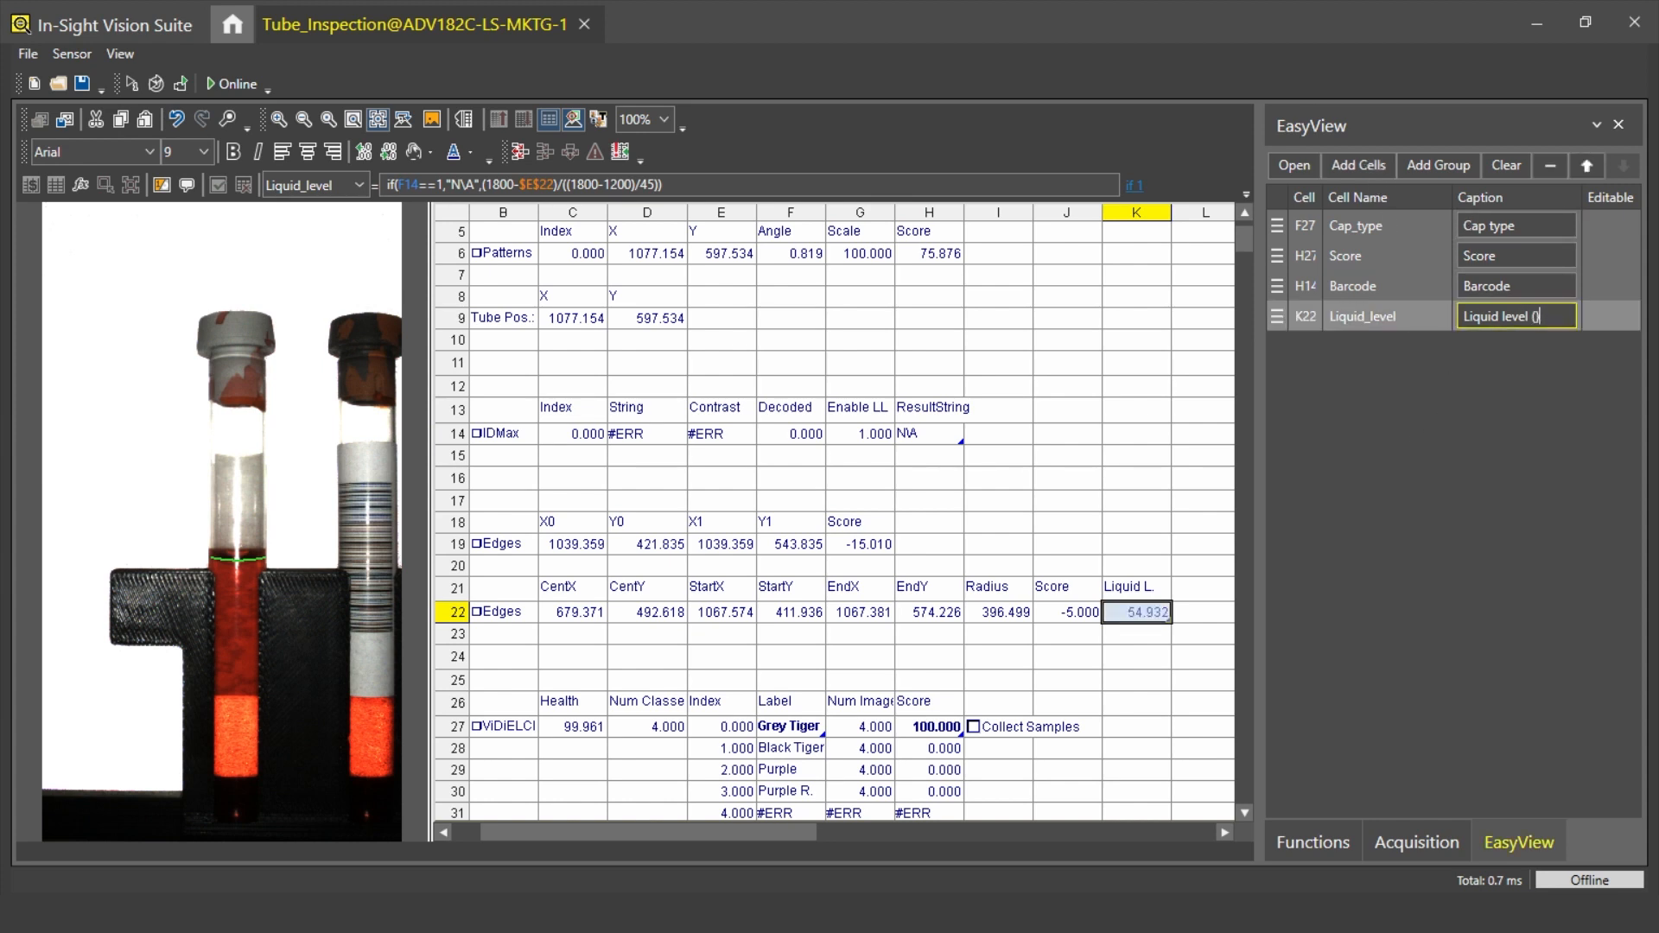
pyautogui.write('mm)')
# Change the Score caption to Score (%) and start a new EasyView group row.
pyautogui.click(1546, 256)
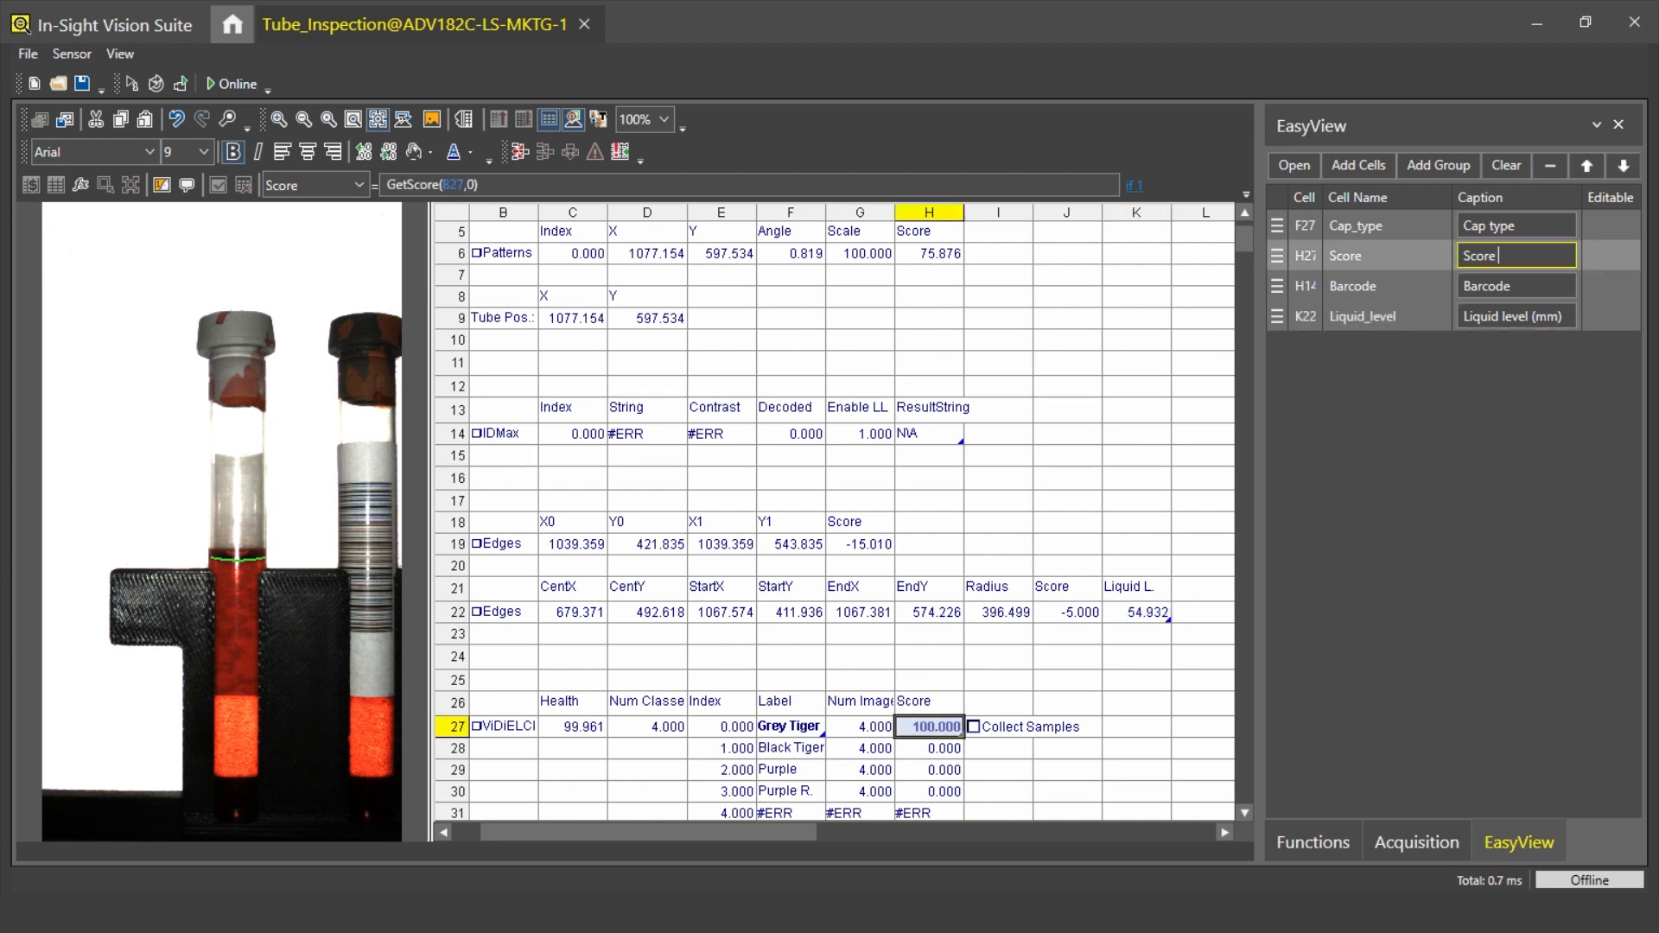
pyautogui.write('(')
pyautogui.write('%)')
pyautogui.press('Return')
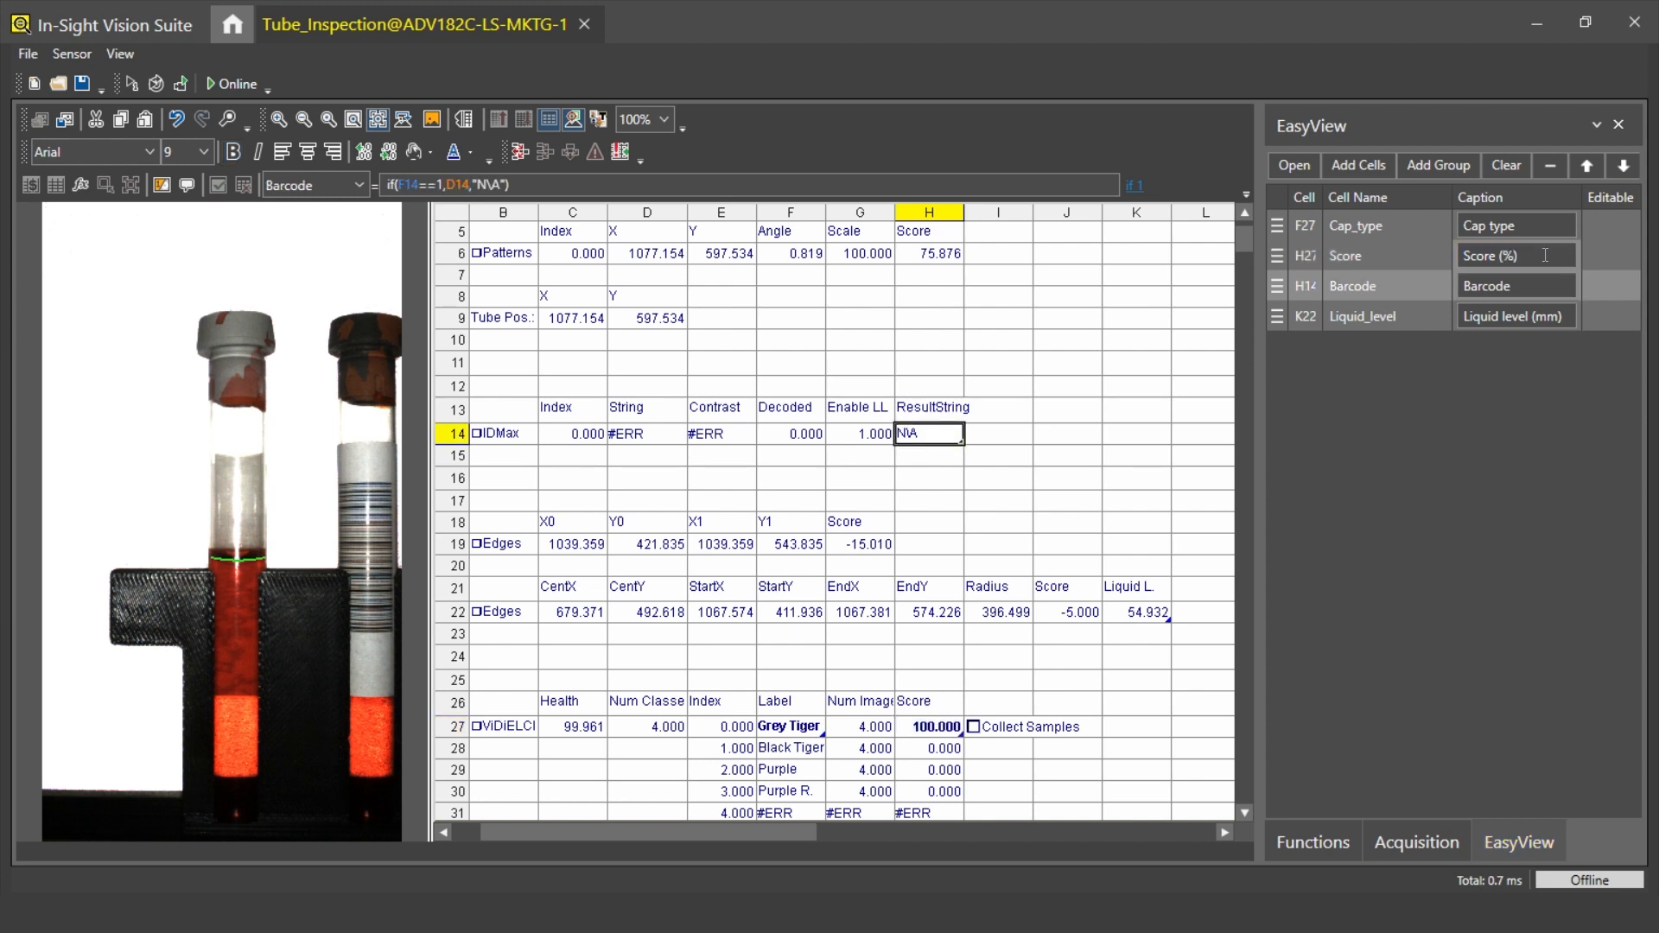
pyautogui.click(1438, 165)
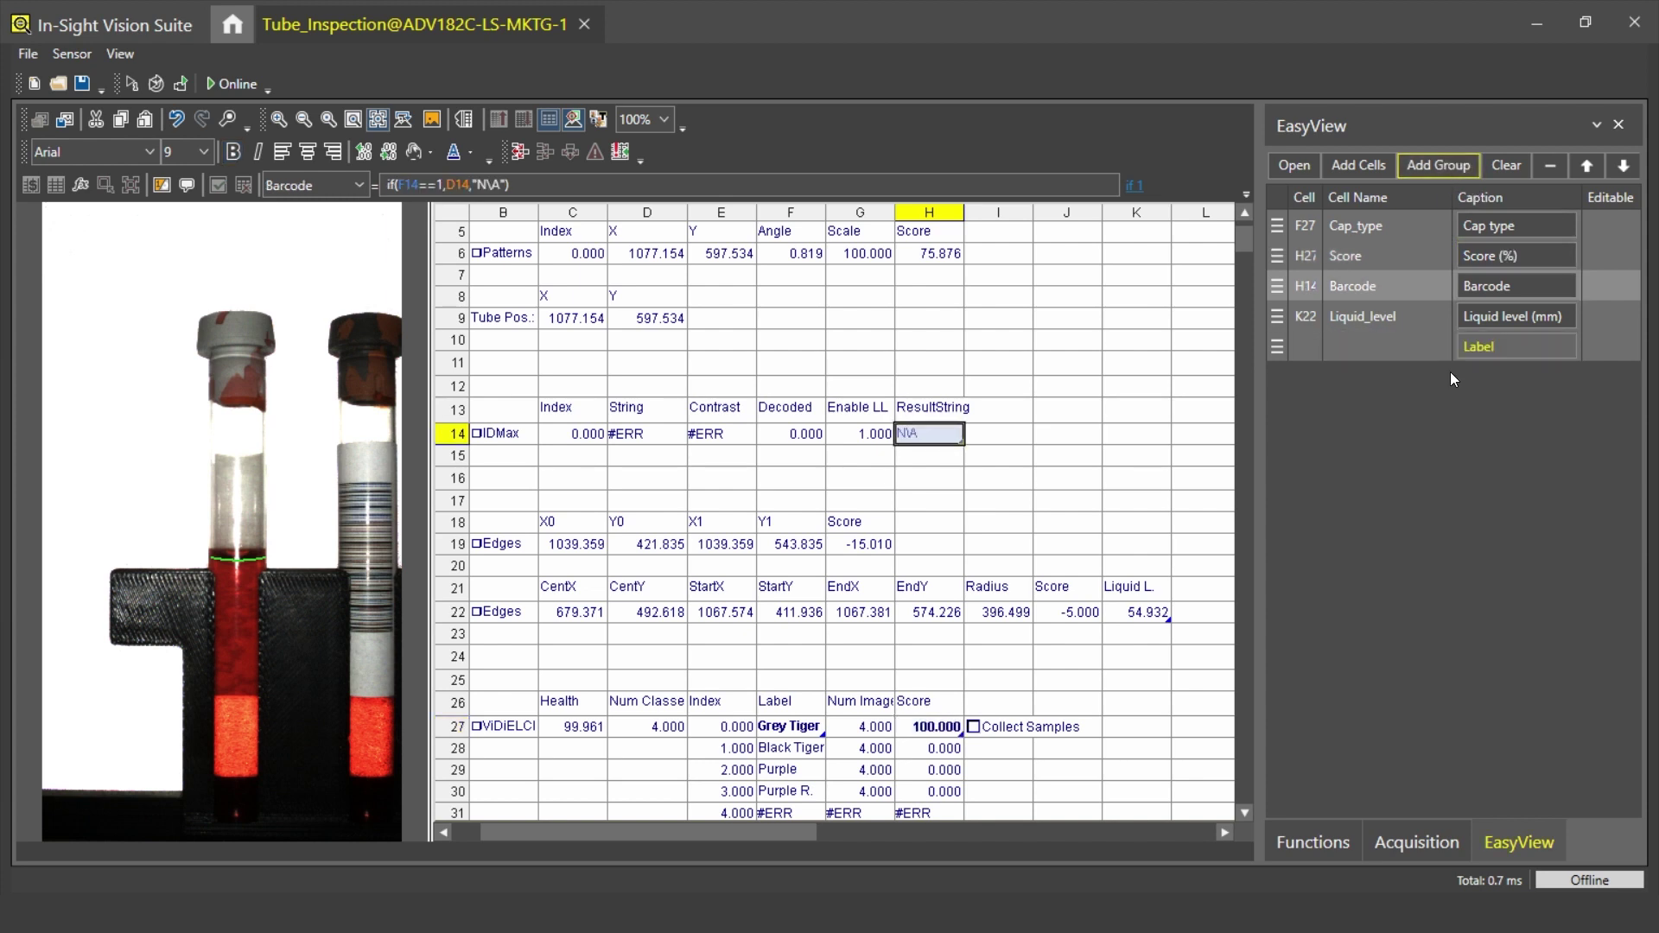
# Rename the new group's caption from 'Label' to 'Tube Inspection'.
pyautogui.click(1539, 347)
pyautogui.press('BackSpace')
pyautogui.press('BackSpace')
pyautogui.press('BackSpace')
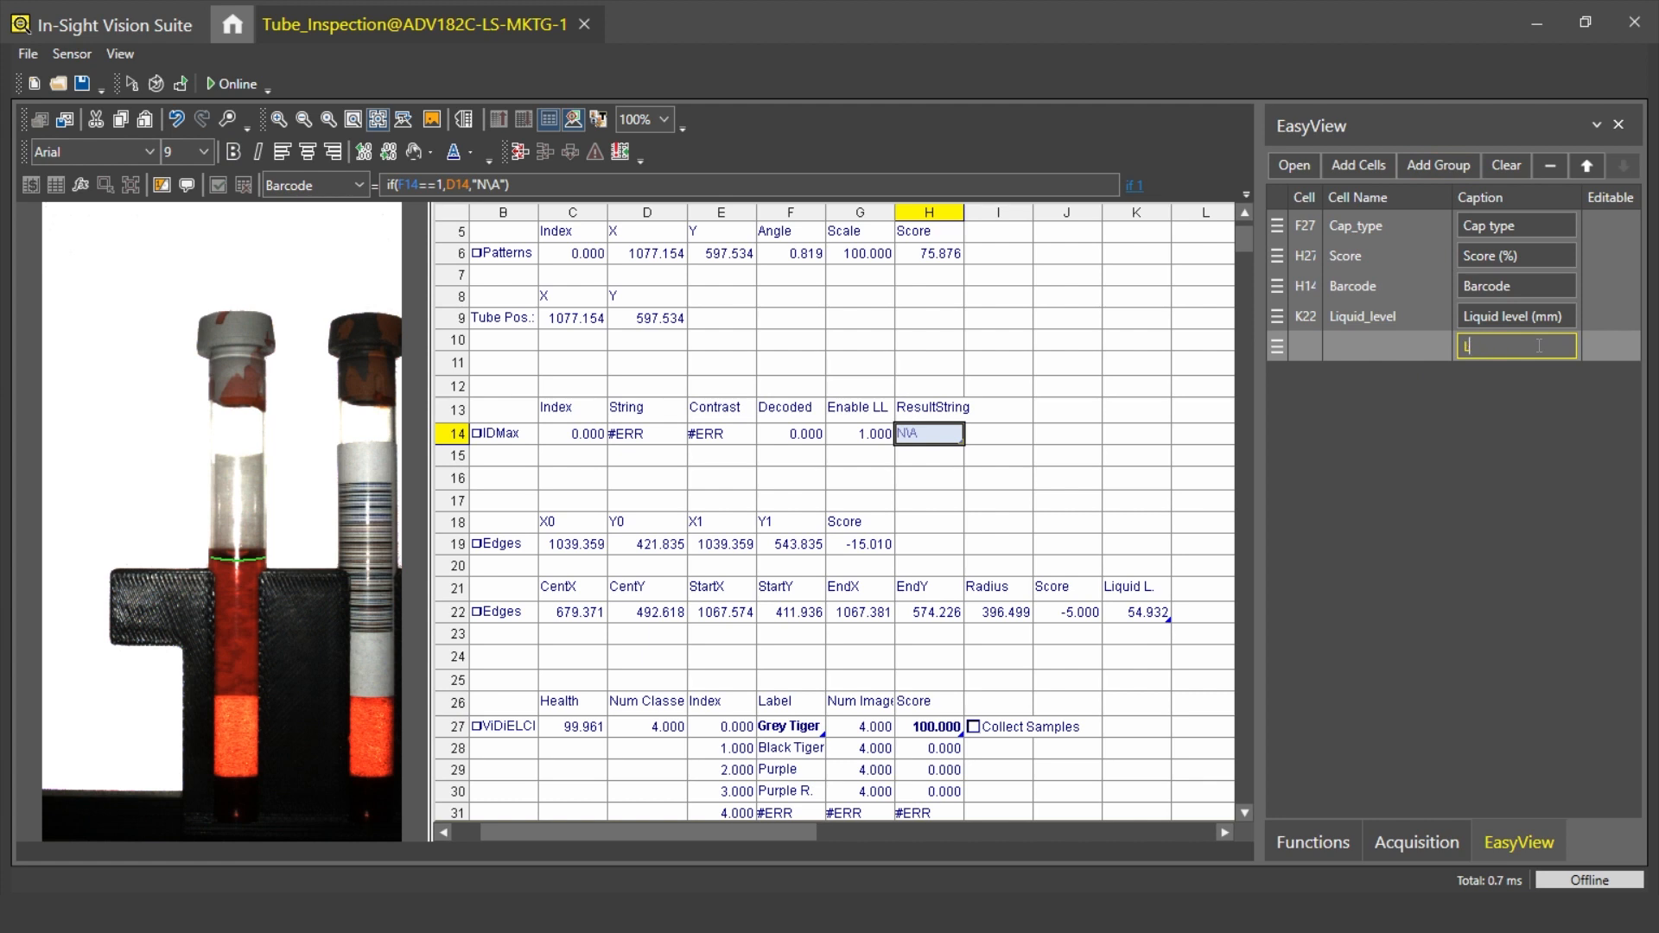
pyautogui.write('Tube')
pyautogui.write('sspection')
# Move the Tube Inspection group to the top of the list and close the Tube_Inspection job.
pyautogui.click(1588, 165)
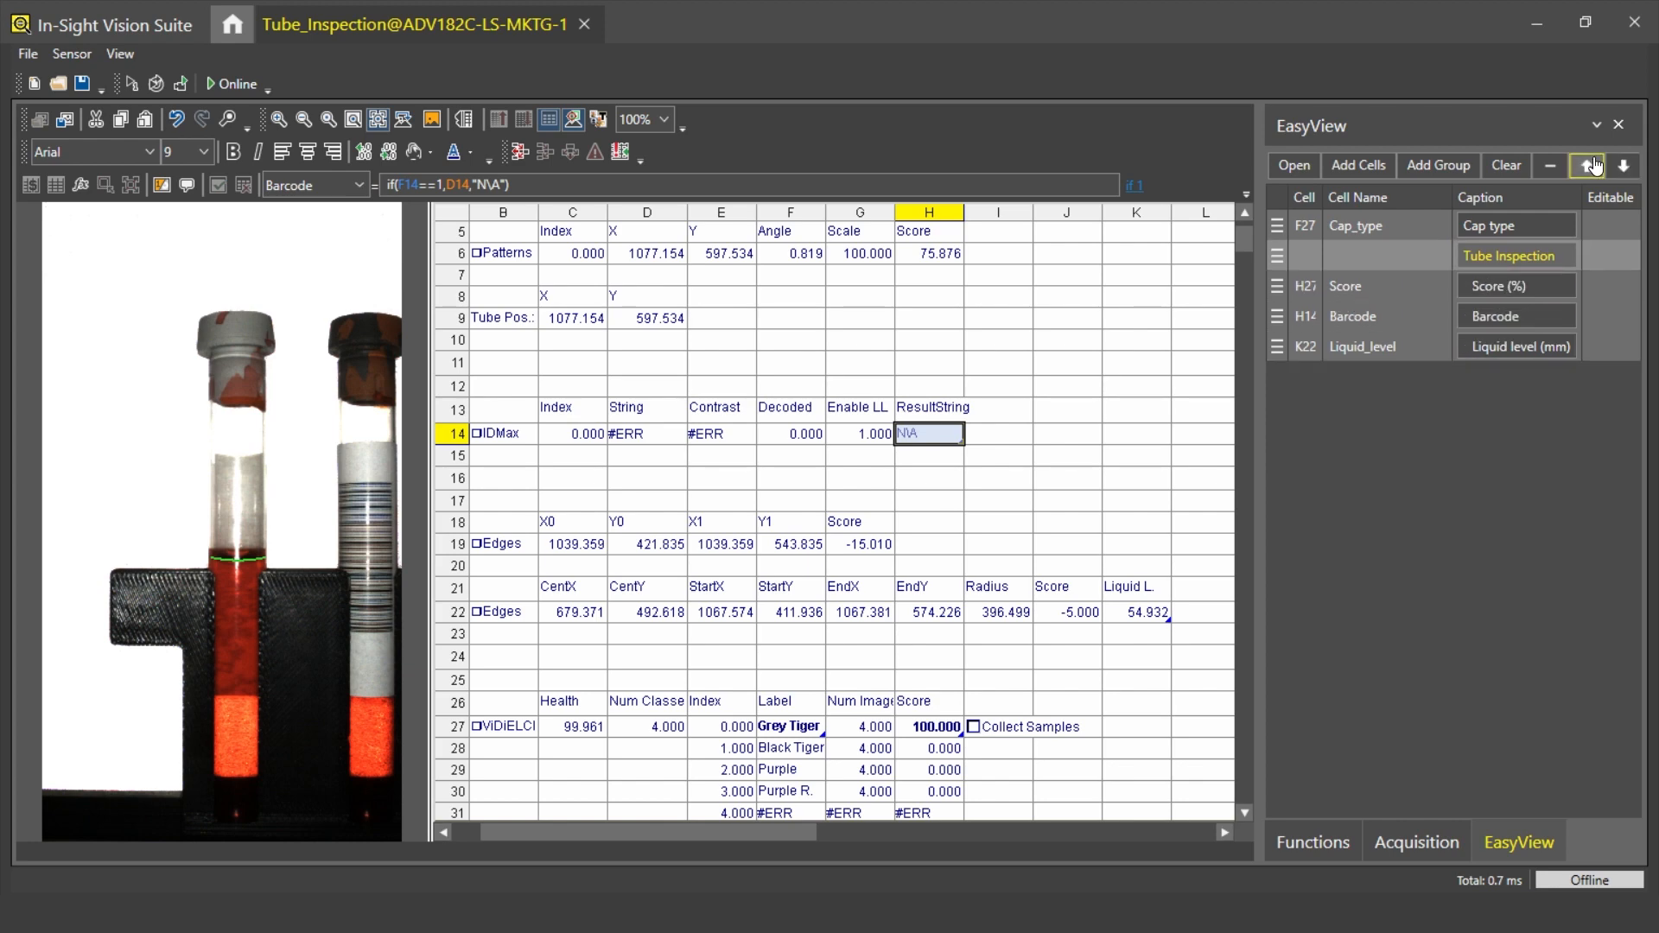
pyautogui.click(1593, 165)
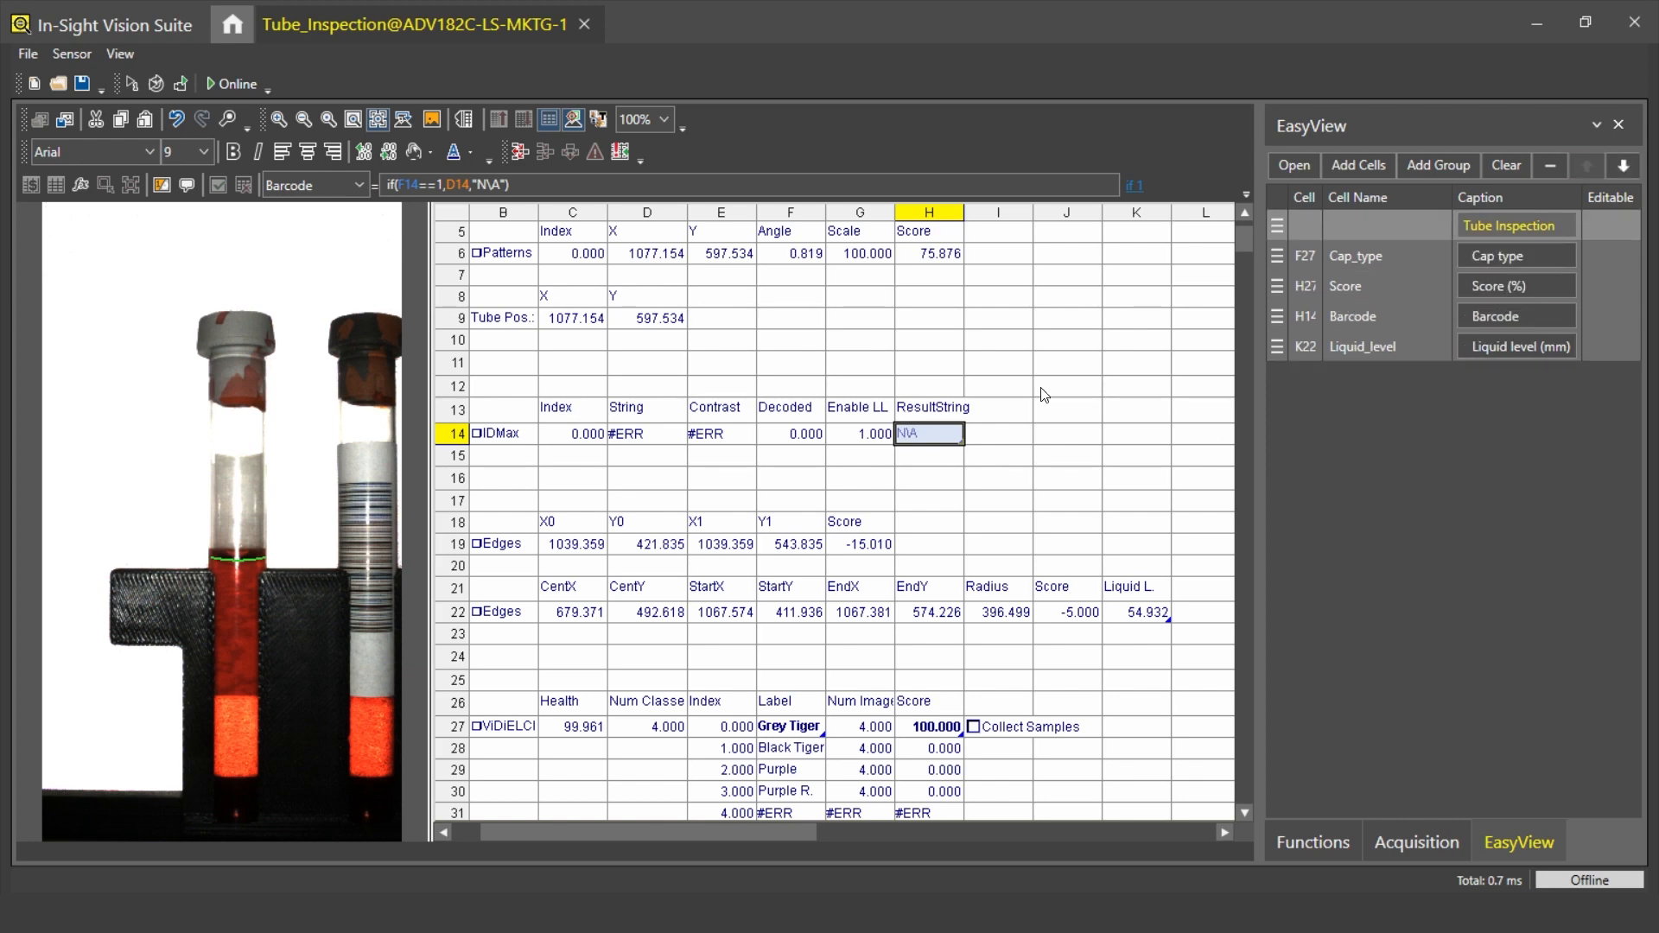
pyautogui.click(585, 25)
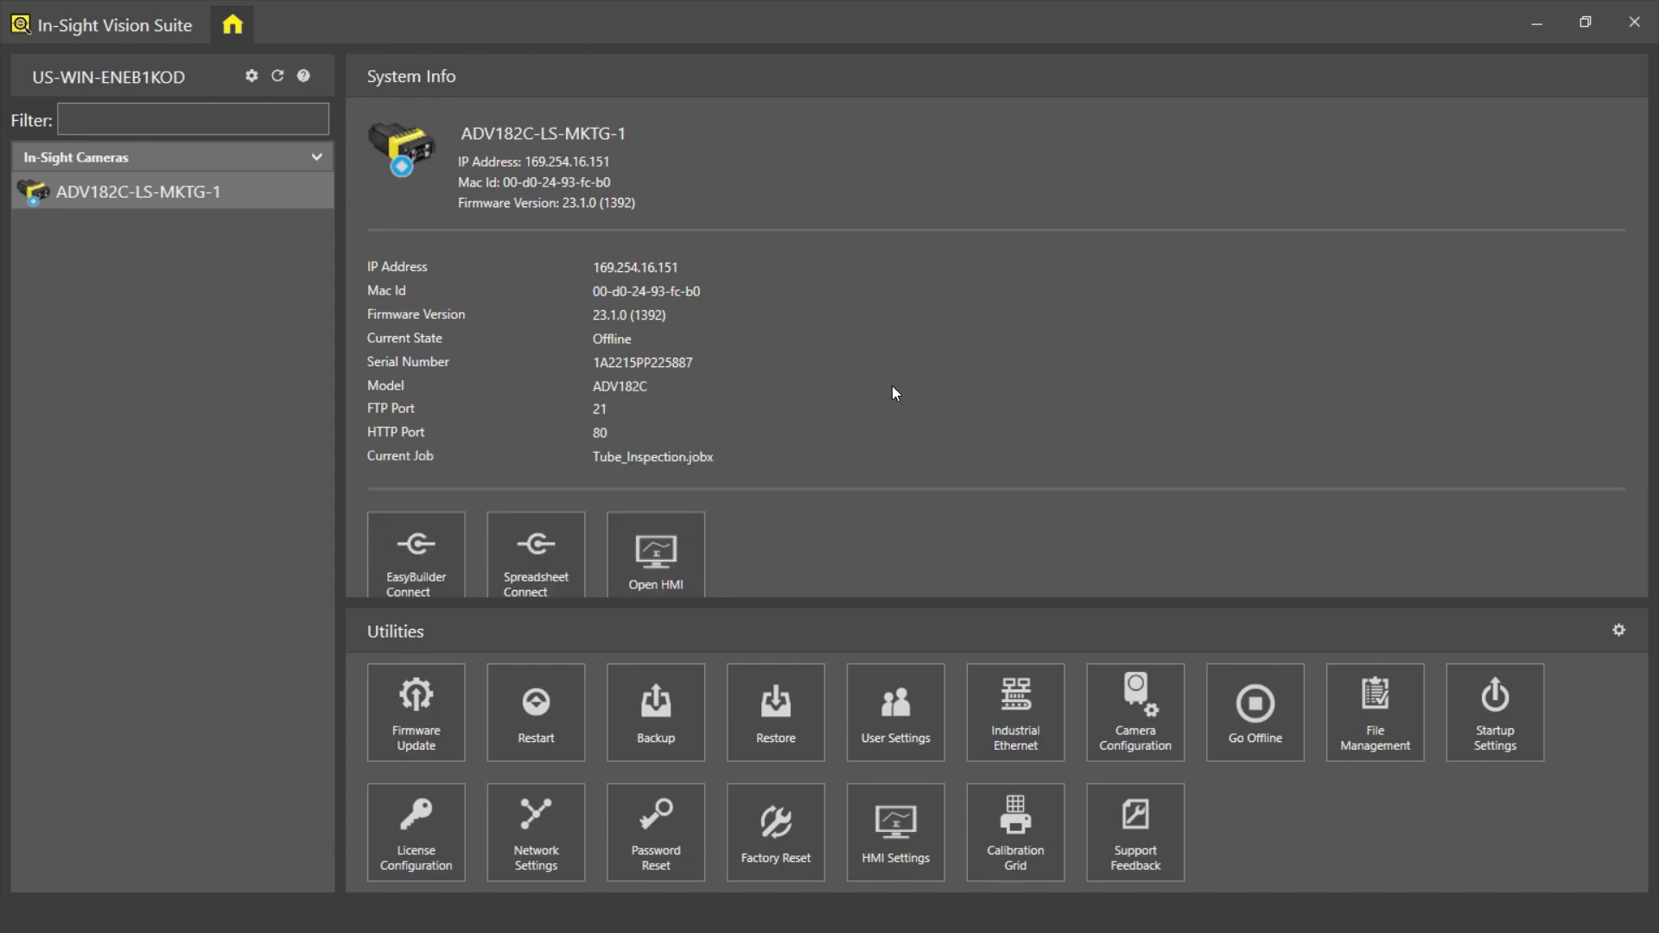
# Launch the camera's web HMI from the Open HMI tile on the System Info panel.
pyautogui.click(643, 550)
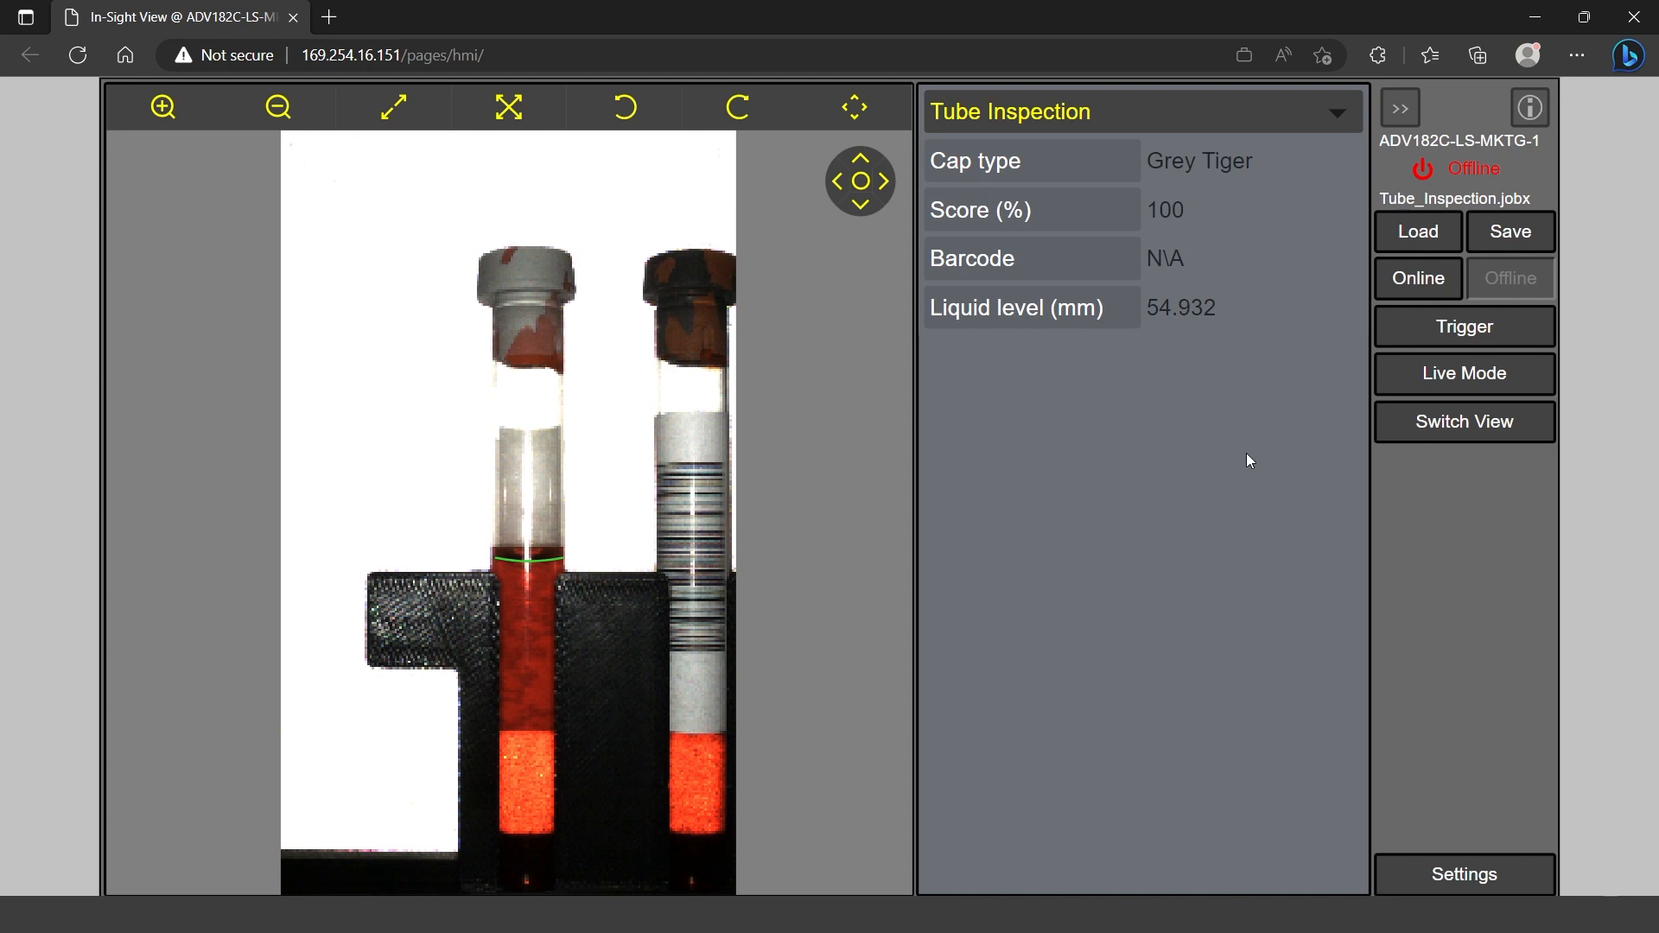
# Trigger two inspections, yielding Black Tiger cap at 94.581, barcode NatickCognexVision, liquid level N\A.
pyautogui.click(1464, 327)
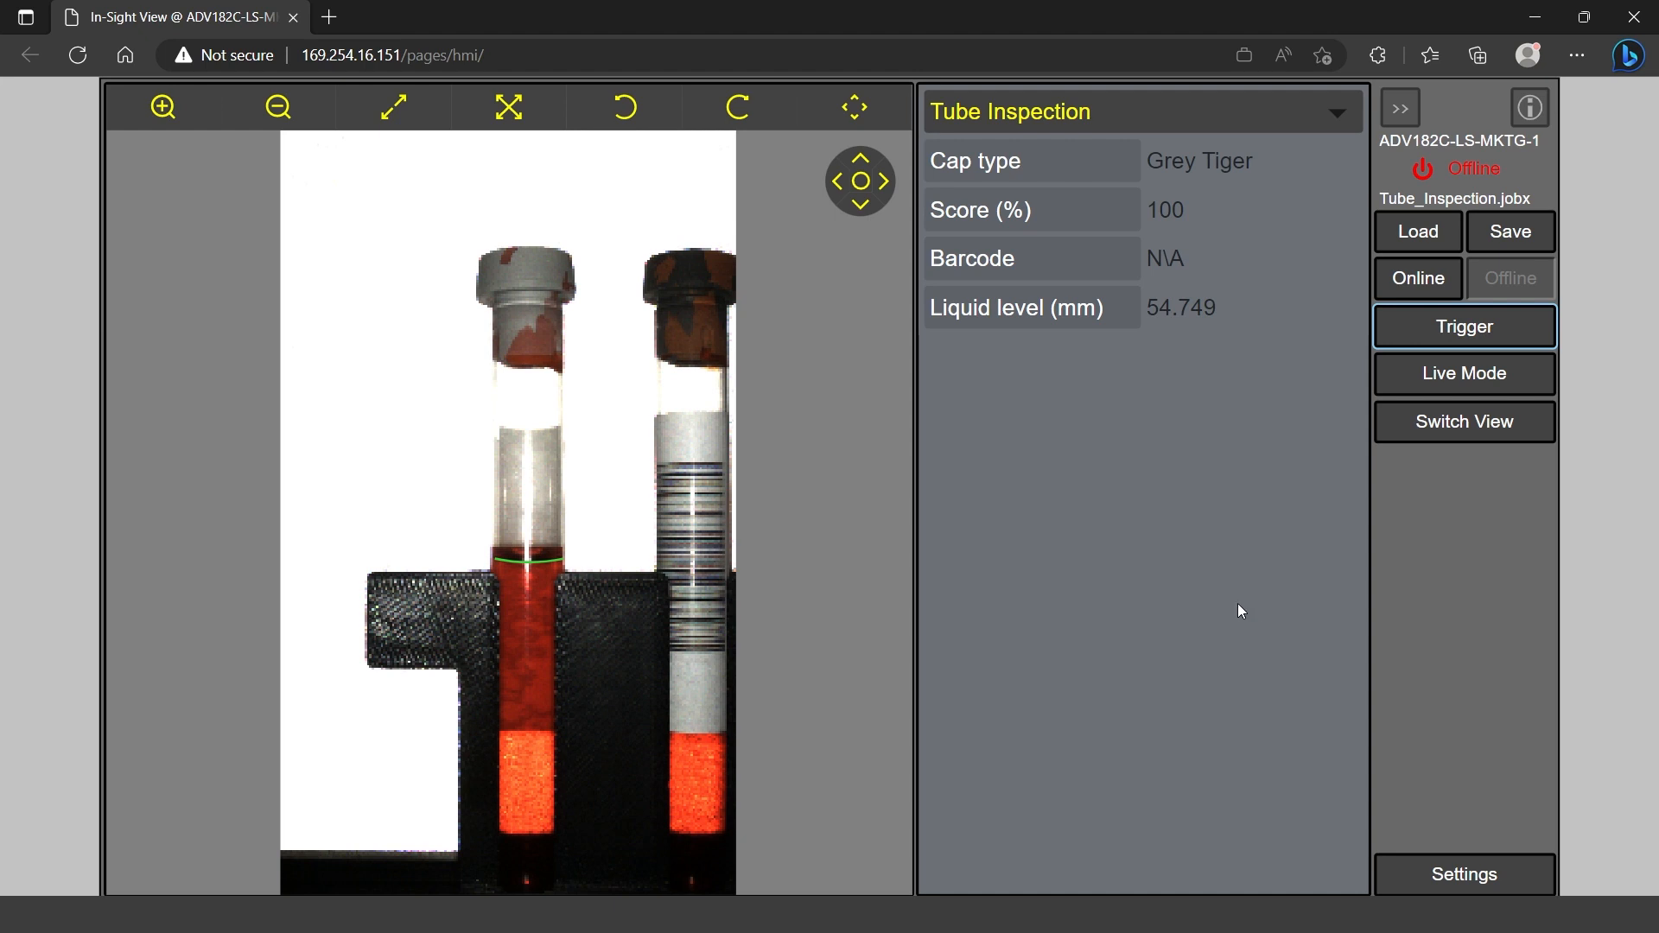
pyautogui.click(1464, 326)
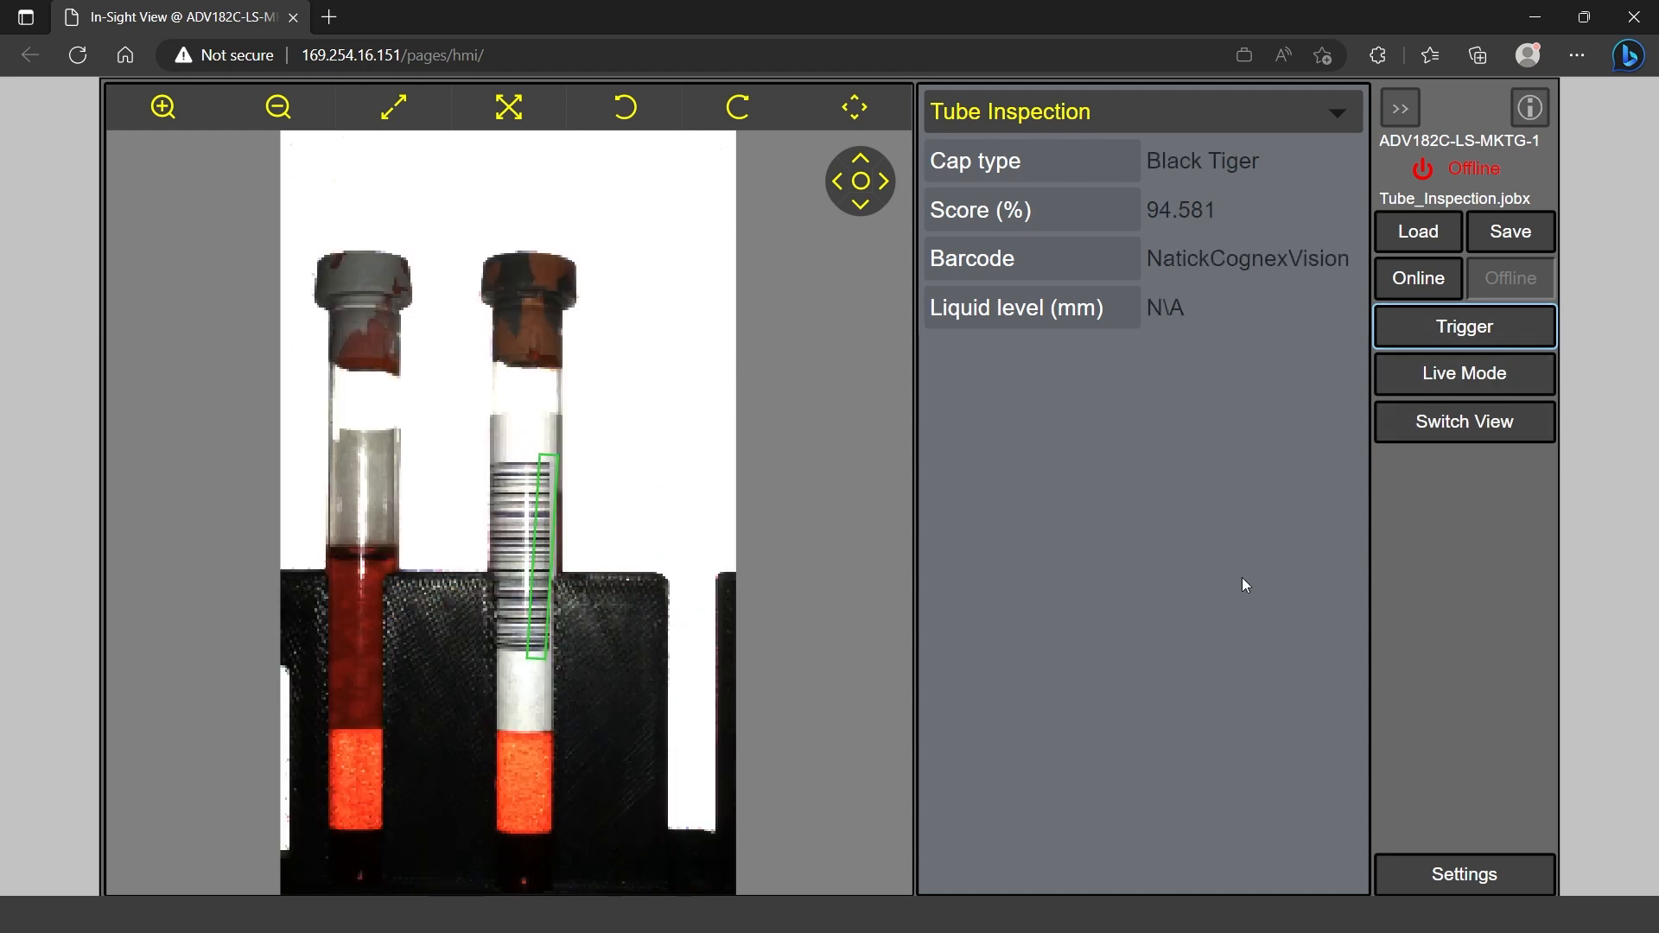